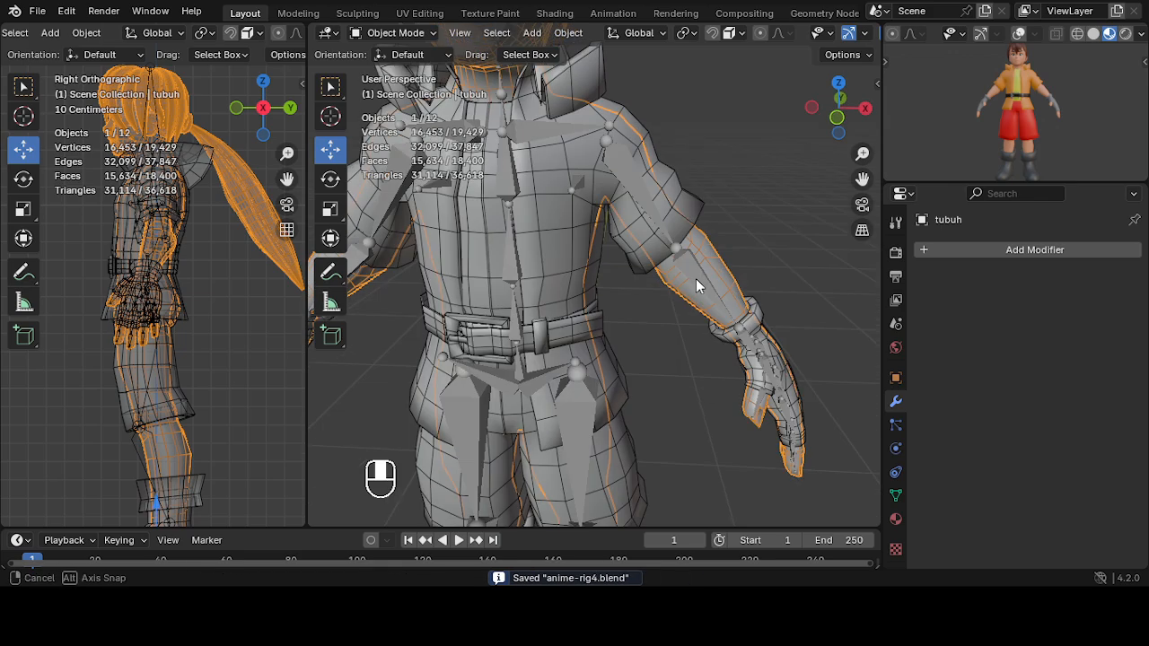
- Select the character's tubuh body mesh on its own
{"action": "left_click", "coordinate": [754, 230]}
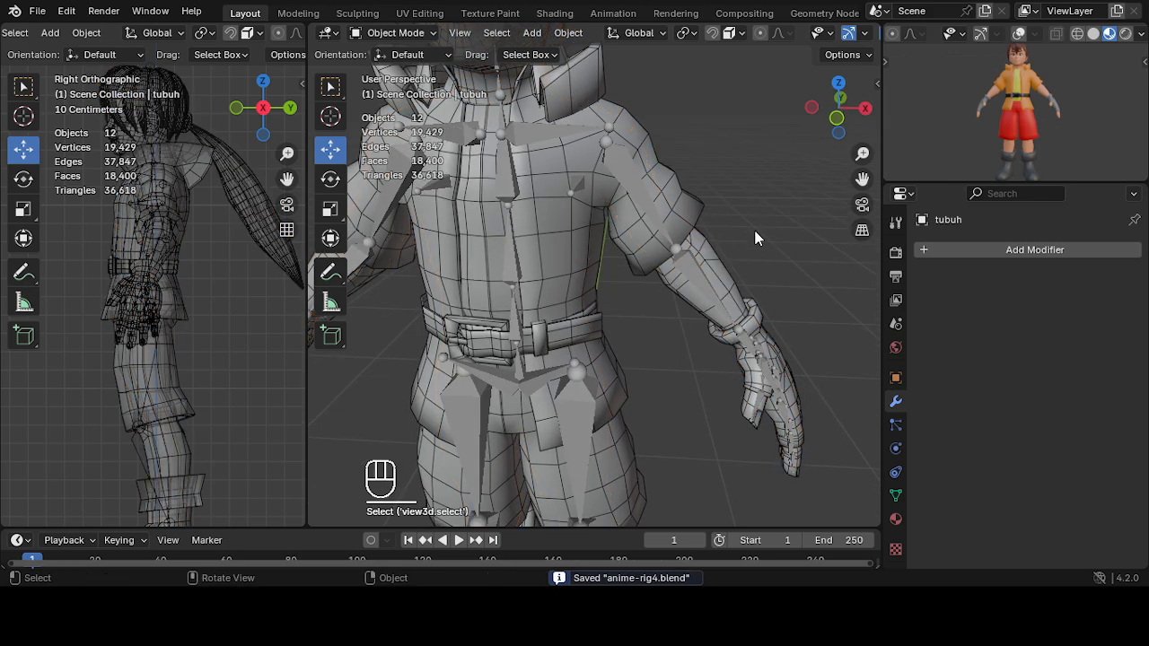
{"action": "left_click", "coordinate": [716, 272]}
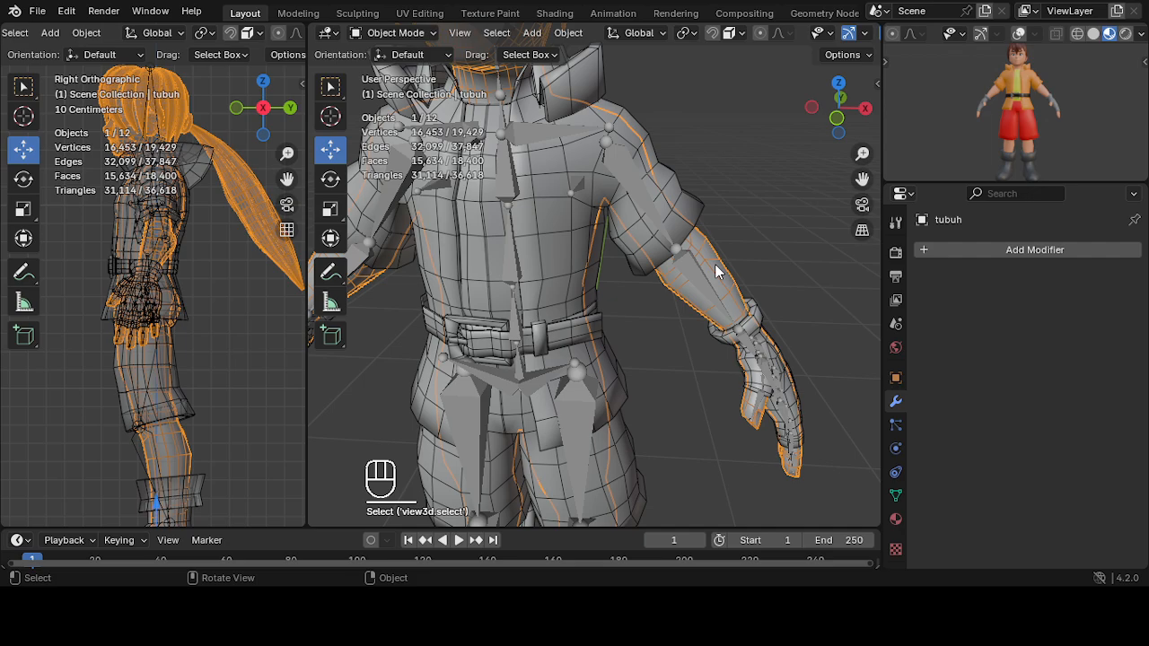
{"action": "scroll", "coordinate": [716, 272], "scroll_direction": "down", "scroll_amount": 4}
{"action": "scroll", "coordinate": [716, 272], "scroll_direction": "up", "scroll_amount": 1}
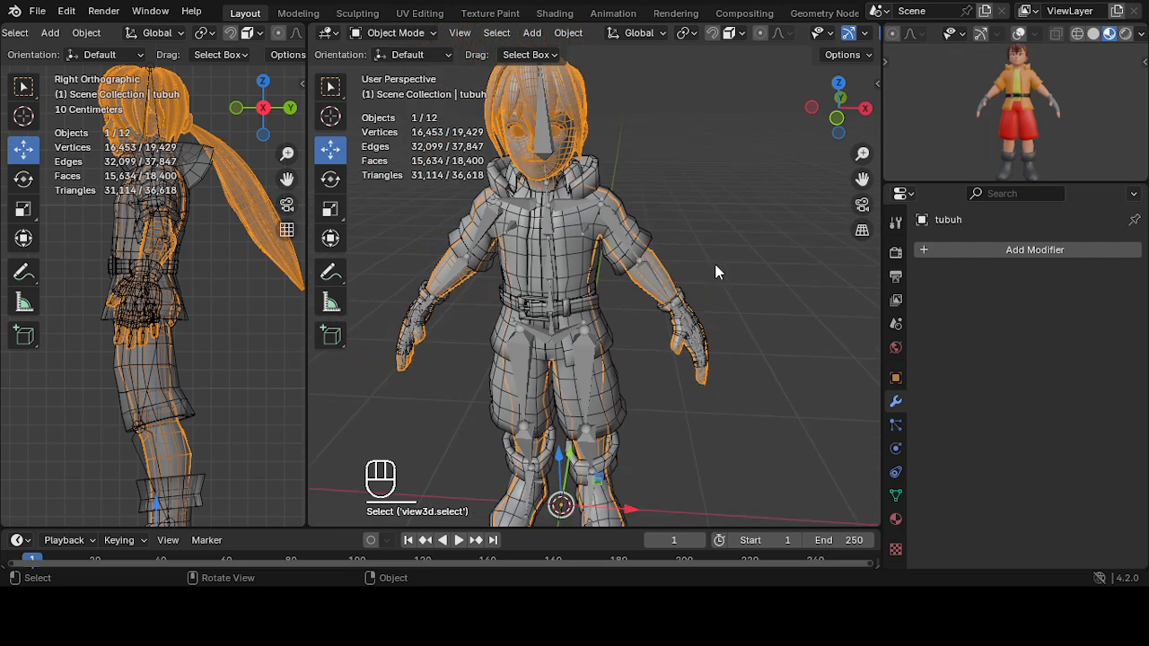
{"action": "scroll", "coordinate": [716, 272], "scroll_direction": "up", "scroll_amount": 2}
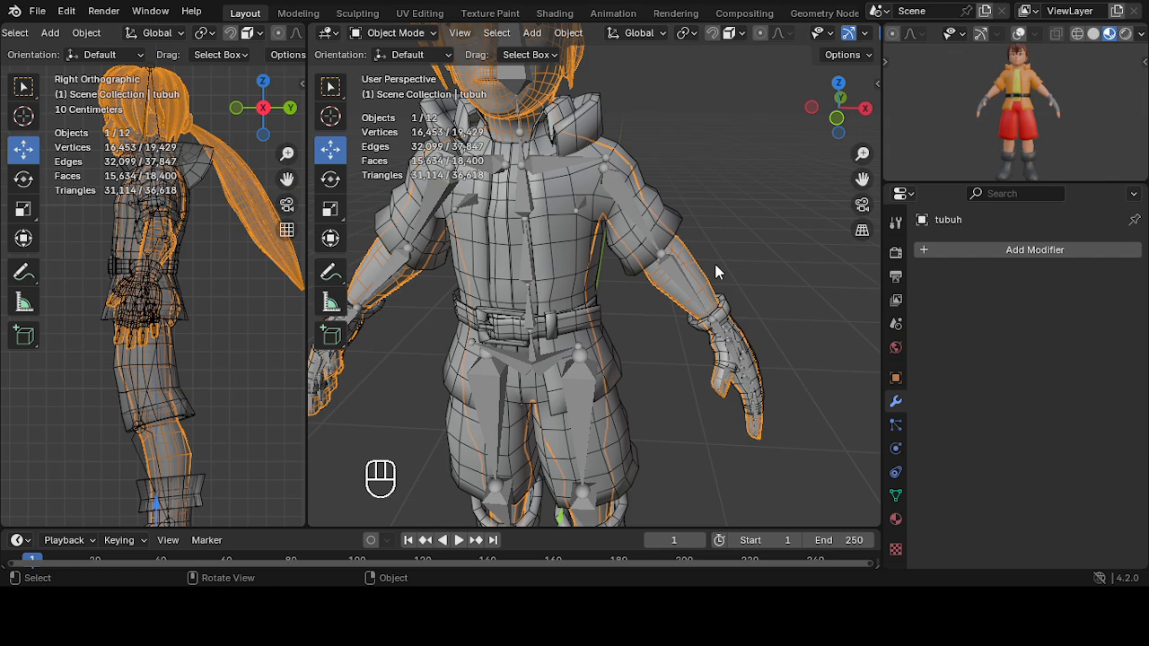
{"action": "middle_click_drag", "start_coordinate": [749, 274], "coordinate": [643, 243]}
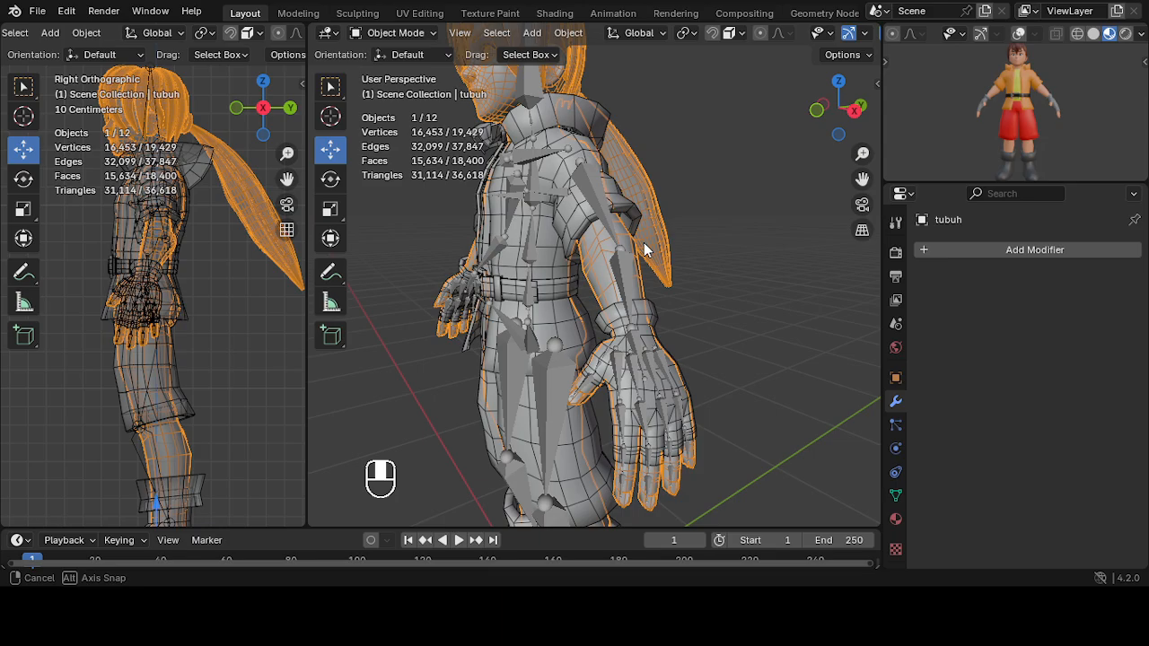
{"action": "key", "text": "g"}
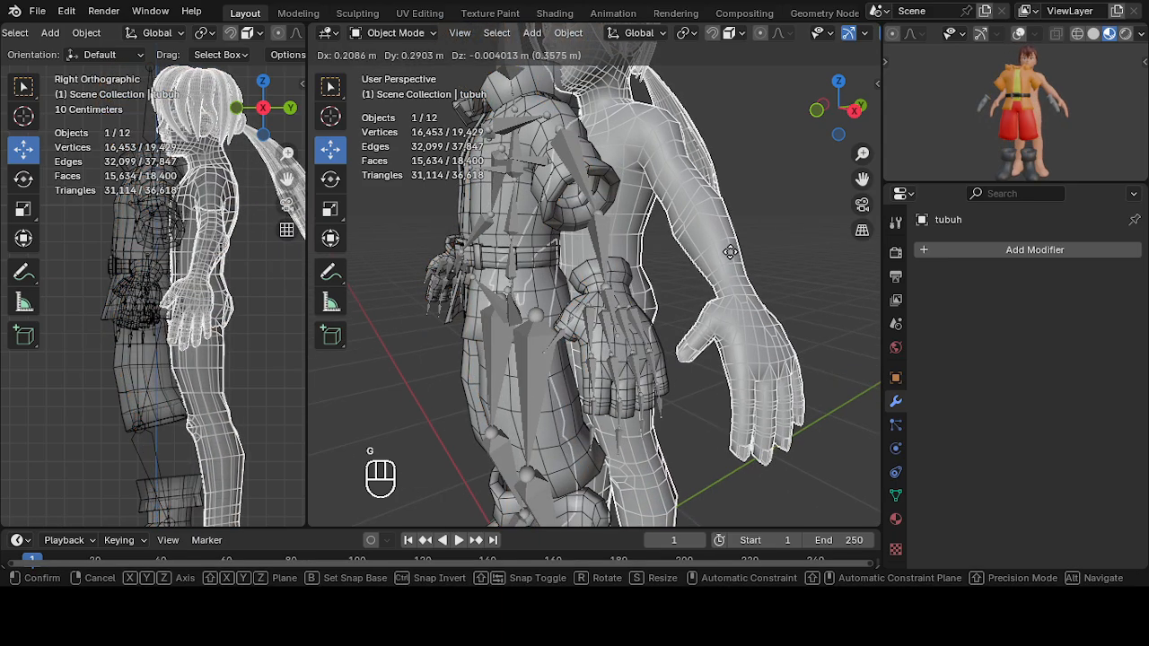
{"action": "right_click", "coordinate": [729, 252]}
{"action": "middle_click_drag", "start_coordinate": [643, 289], "coordinate": [674, 299]}
{"action": "scroll", "coordinate": [674, 299], "scroll_direction": "up", "scroll_amount": 1}
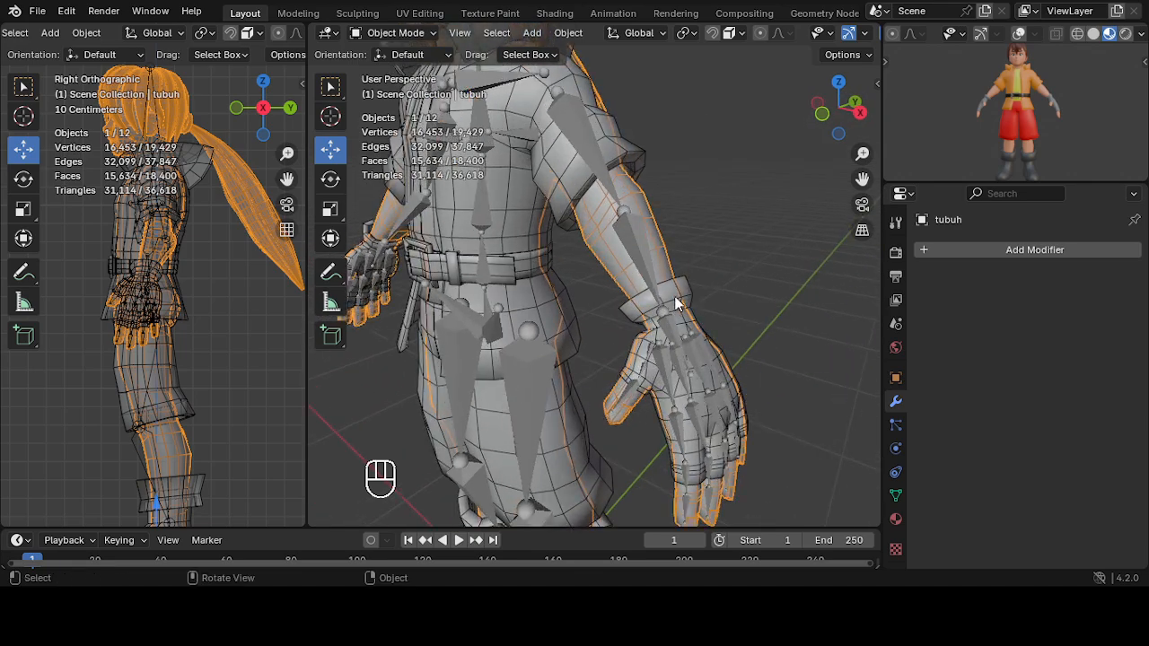
- Add the metarig to the selection as the active object and parent the body mesh to it with automatic weights
{"action": "left_click", "coordinate": [634, 245], "text": "shift"}
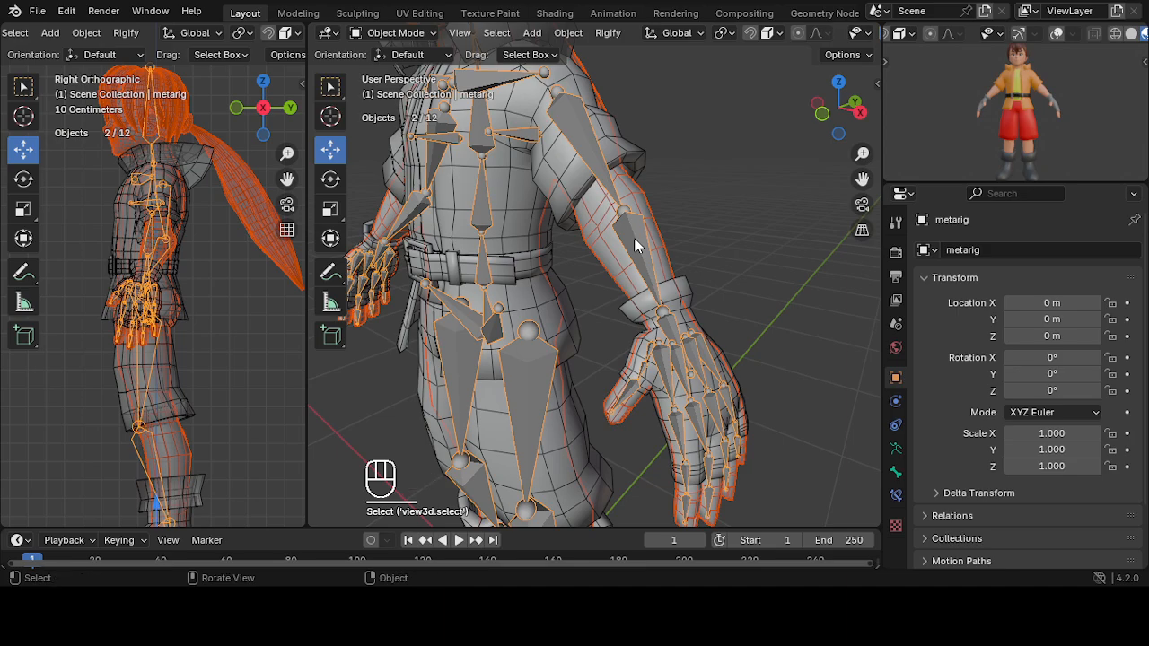
{"action": "scroll", "coordinate": [635, 238], "scroll_direction": "down", "scroll_amount": 2}
{"action": "middle_click_drag", "start_coordinate": [634, 241], "coordinate": [662, 259]}
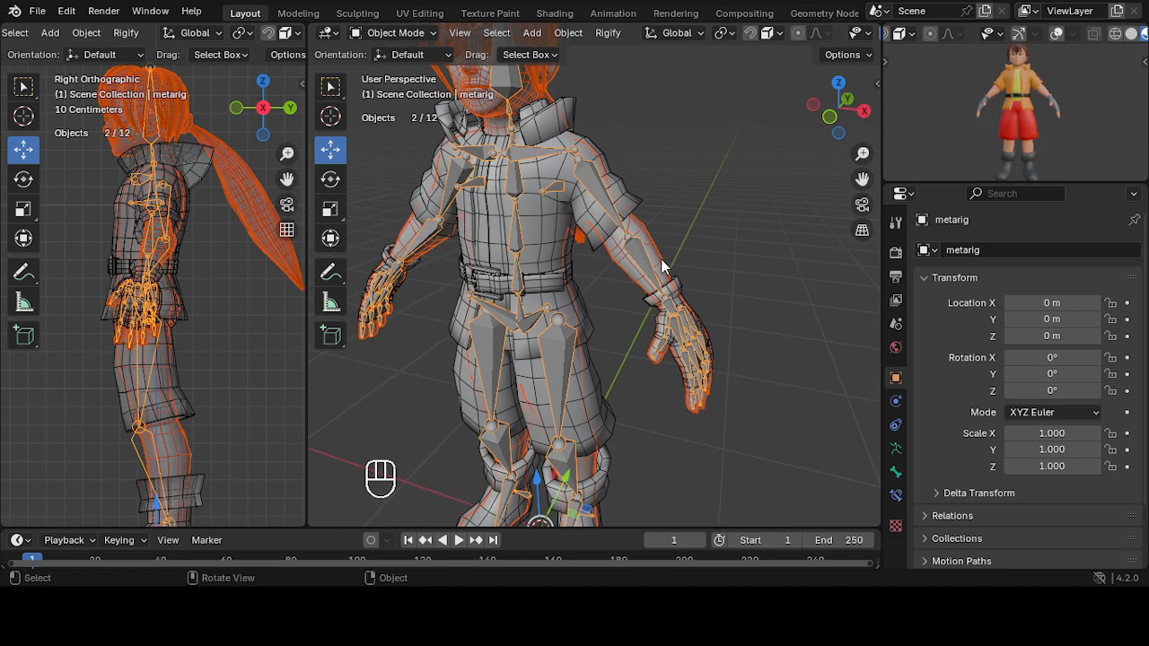
{"action": "key", "text": "ctrl+p"}
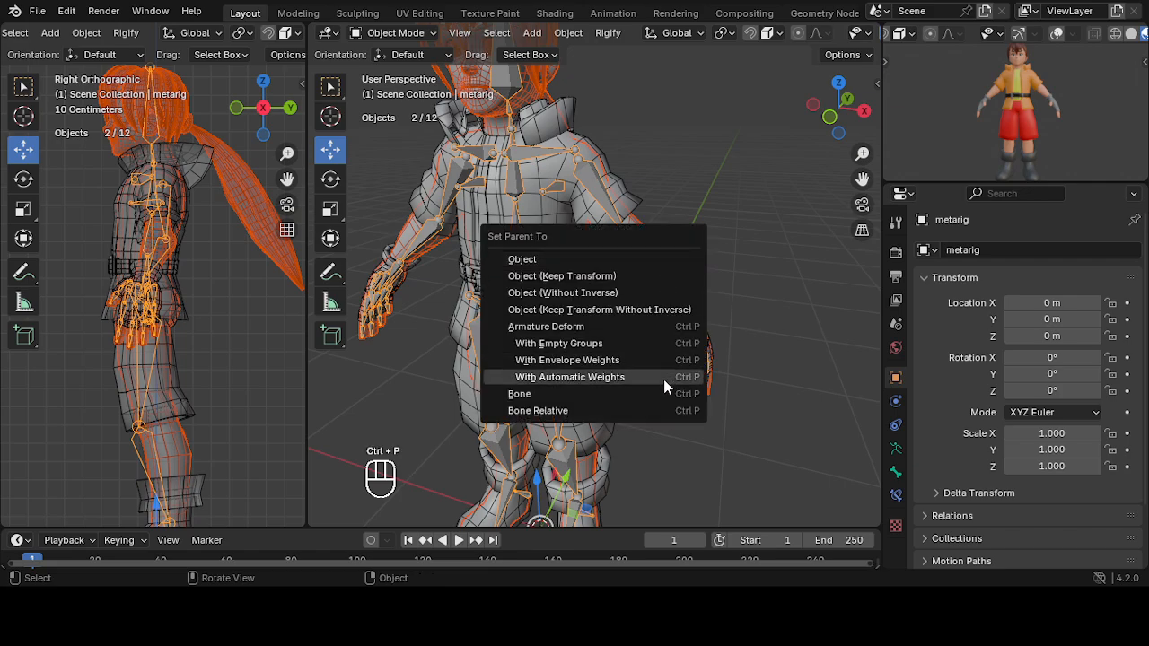
{"action": "left_click", "coordinate": [633, 377]}
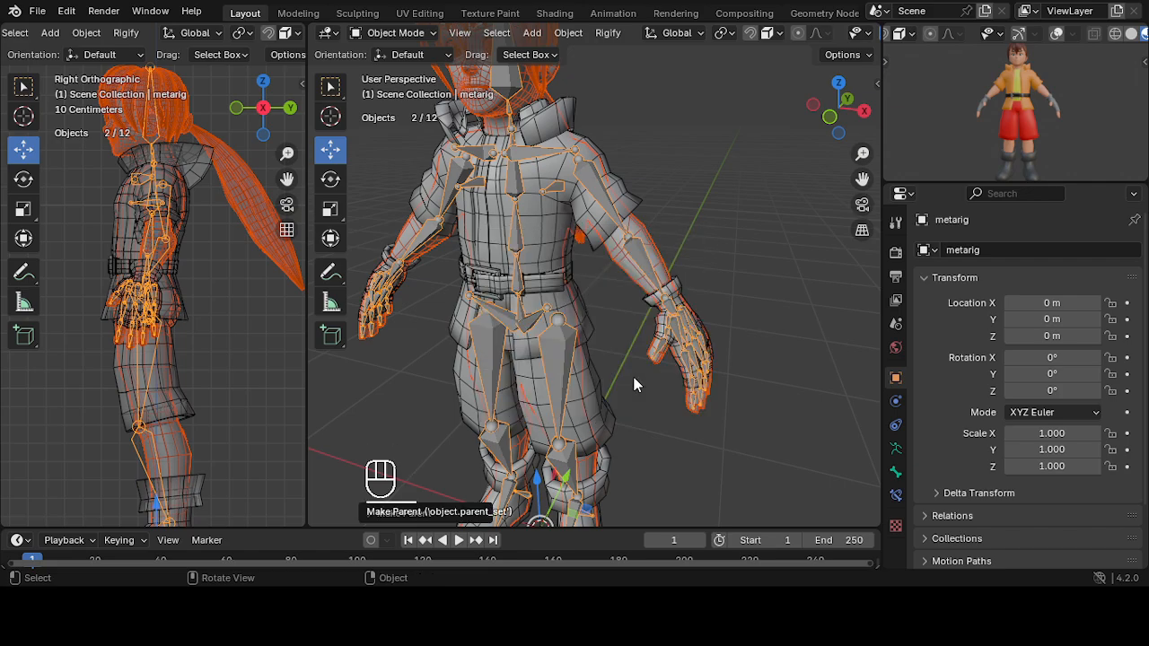
{"action": "scroll", "coordinate": [599, 329], "scroll_direction": "down", "scroll_amount": 5}
{"action": "scroll", "coordinate": [714, 278], "scroll_direction": "up", "scroll_amount": 5}
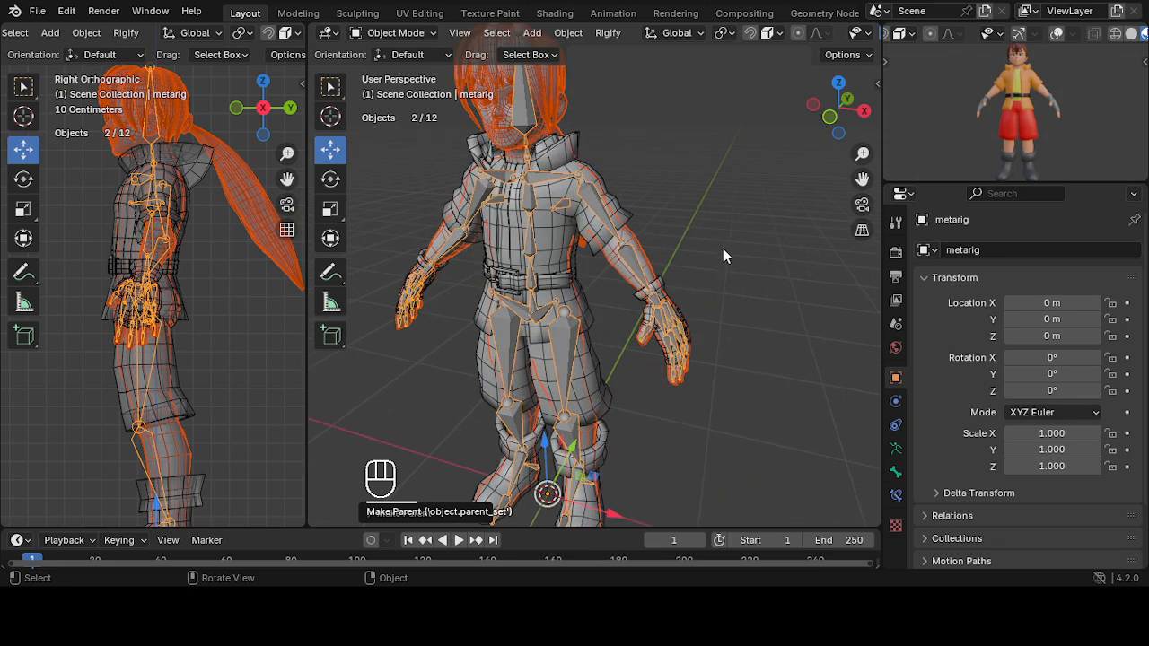
- Select only the metarig, then widen the small character preview viewport and switch it to an Outliner
{"action": "left_click", "coordinate": [604, 197]}
{"action": "left_click", "coordinate": [583, 199]}
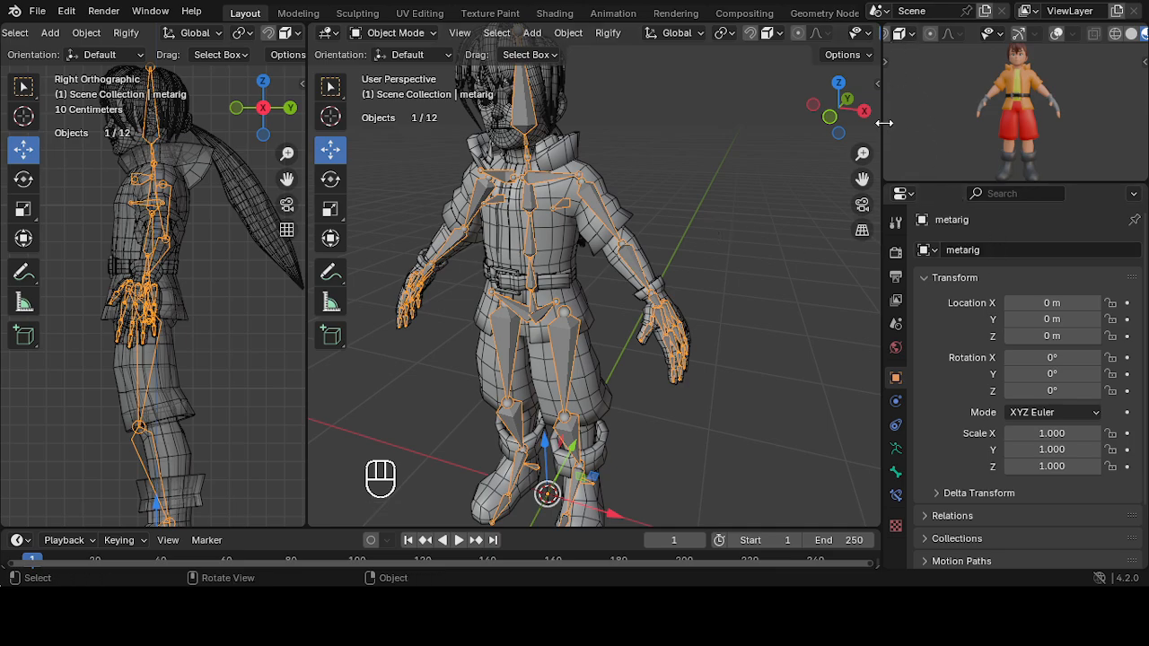
{"action": "left_click_drag", "start_coordinate": [884, 123], "coordinate": [779, 112]}
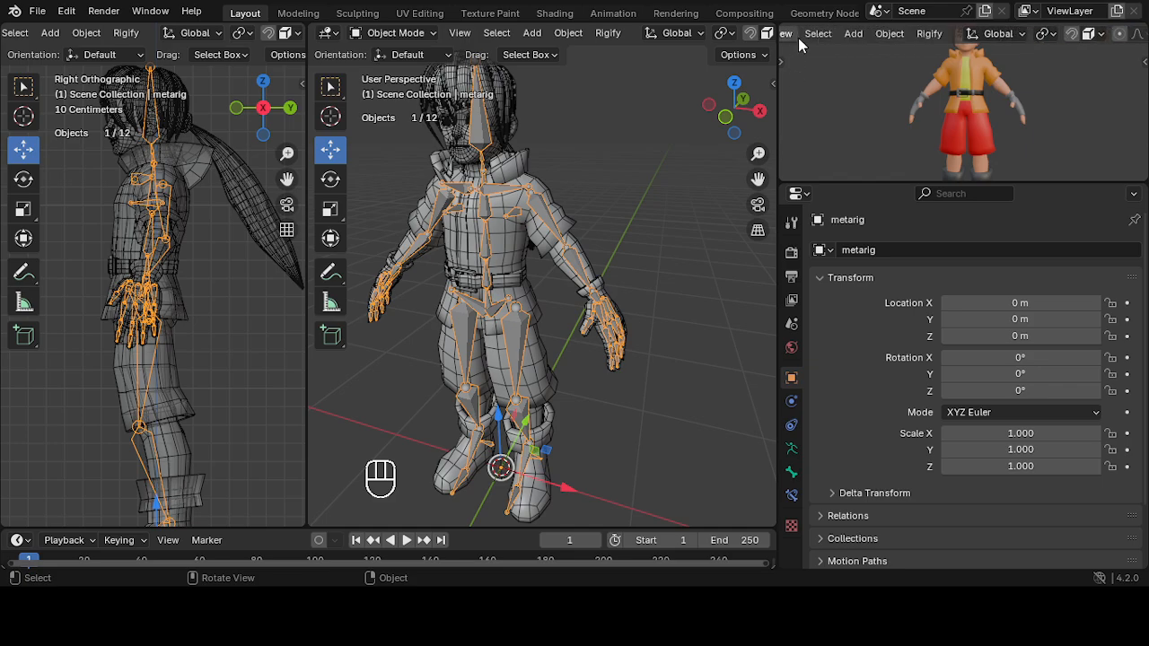
{"action": "scroll", "coordinate": [798, 38], "scroll_direction": "up", "scroll_amount": 3}
{"action": "left_click", "coordinate": [796, 34]}
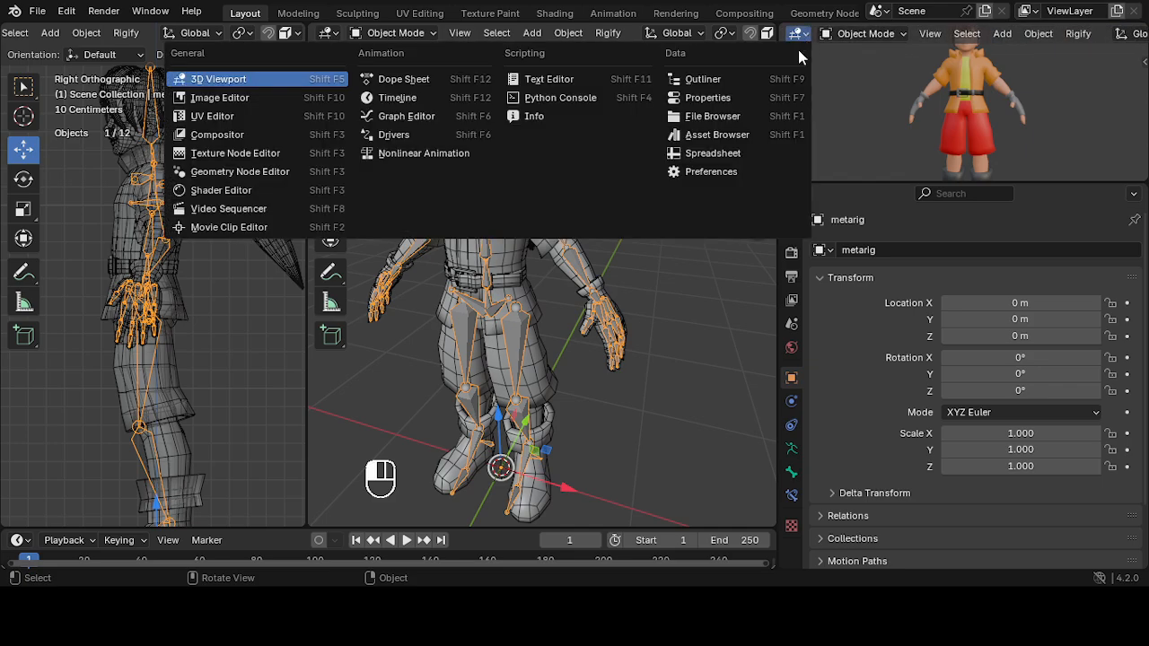
{"action": "left_click", "coordinate": [700, 79]}
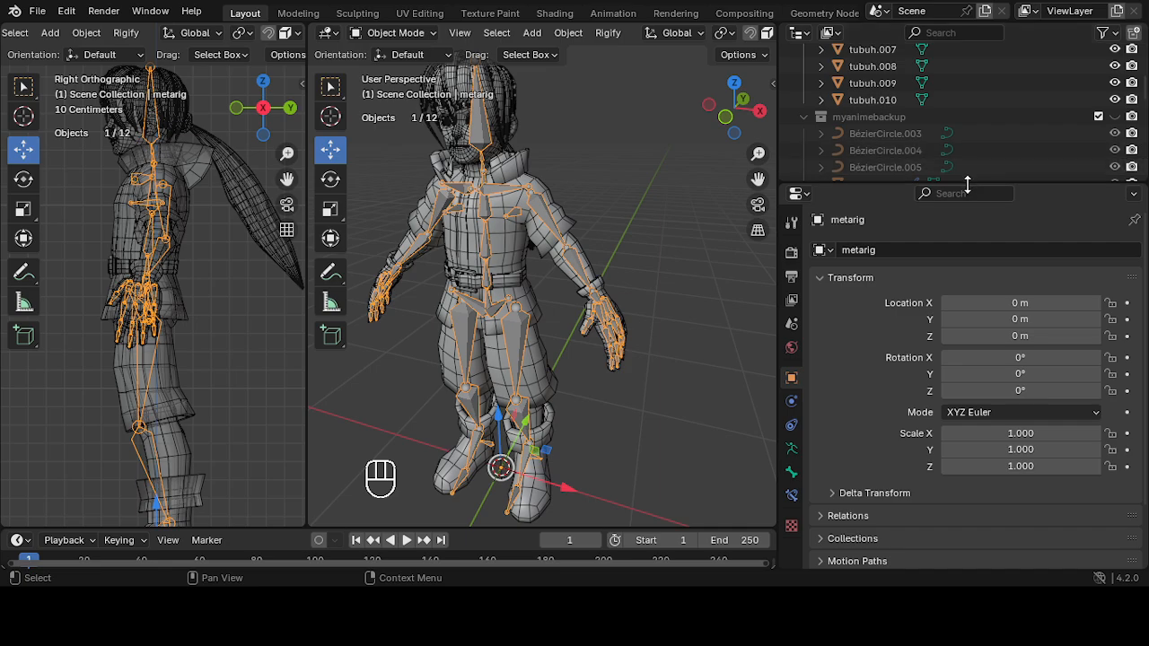
- Make the Outliner taller and locate the metarig in its object list
{"action": "left_click_drag", "start_coordinate": [967, 184], "coordinate": [974, 244]}
{"action": "key", "text": "KP_Decimal"}
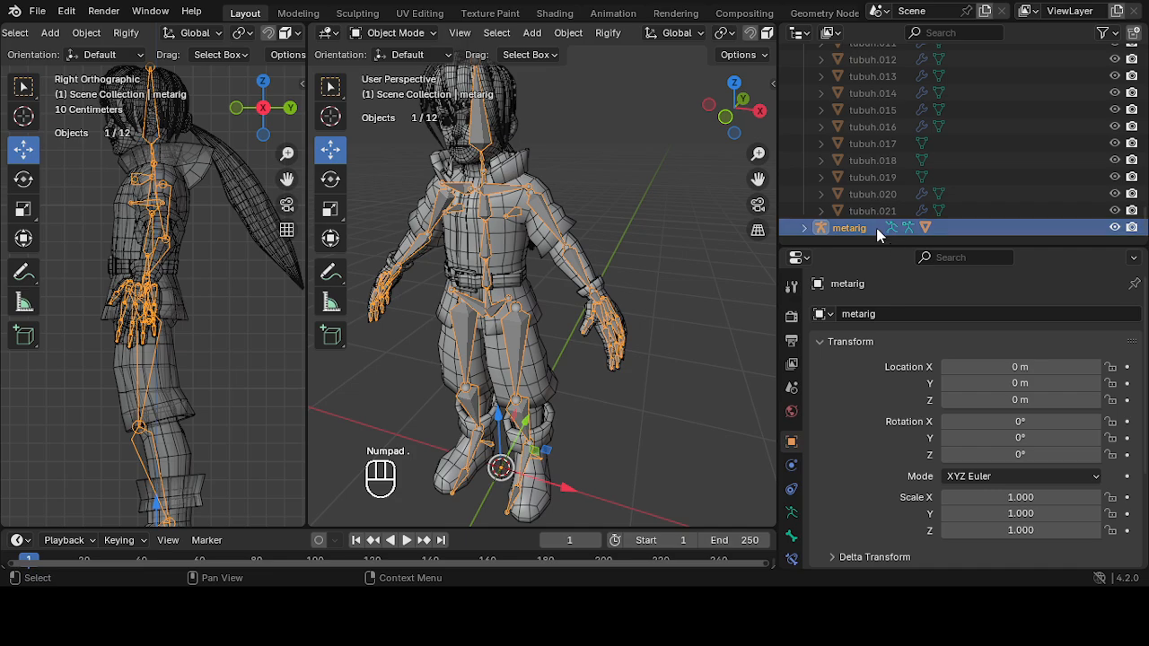
{"action": "scroll", "coordinate": [915, 170], "scroll_direction": "up", "scroll_amount": 10}
{"action": "scroll", "coordinate": [923, 154], "scroll_direction": "up", "scroll_amount": 20}
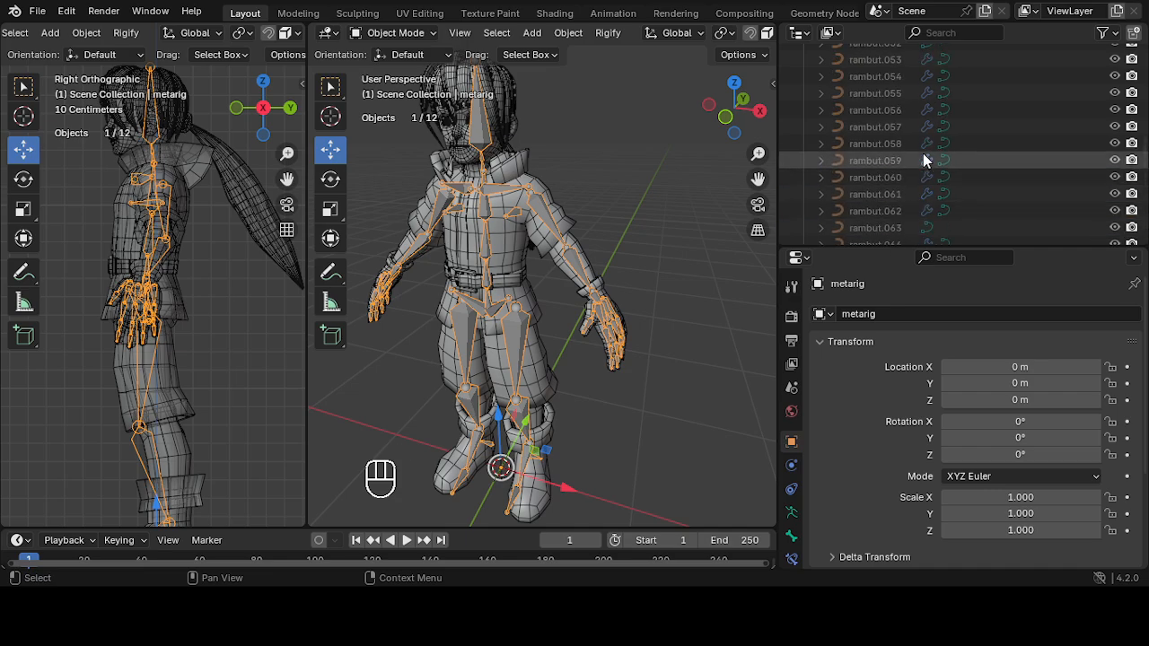
{"action": "scroll", "coordinate": [924, 154], "scroll_direction": "down", "scroll_amount": 20}
{"action": "scroll", "coordinate": [924, 158], "scroll_direction": "down", "scroll_amount": 12}
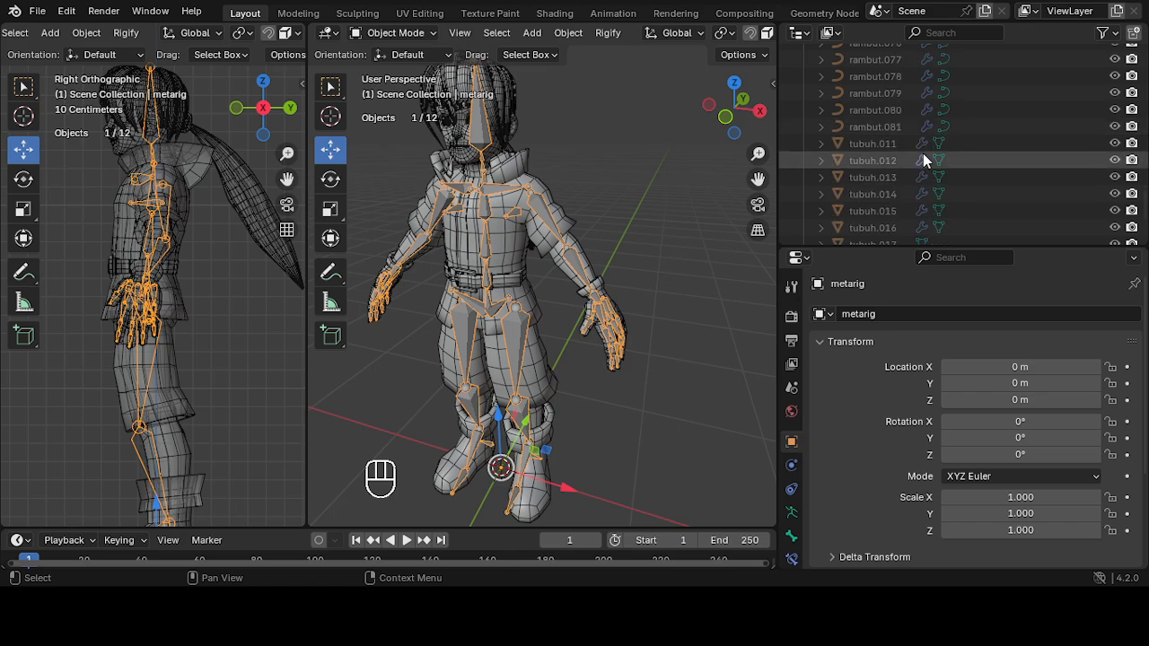
{"action": "scroll", "coordinate": [577, 247], "scroll_direction": "up", "scroll_amount": 5}
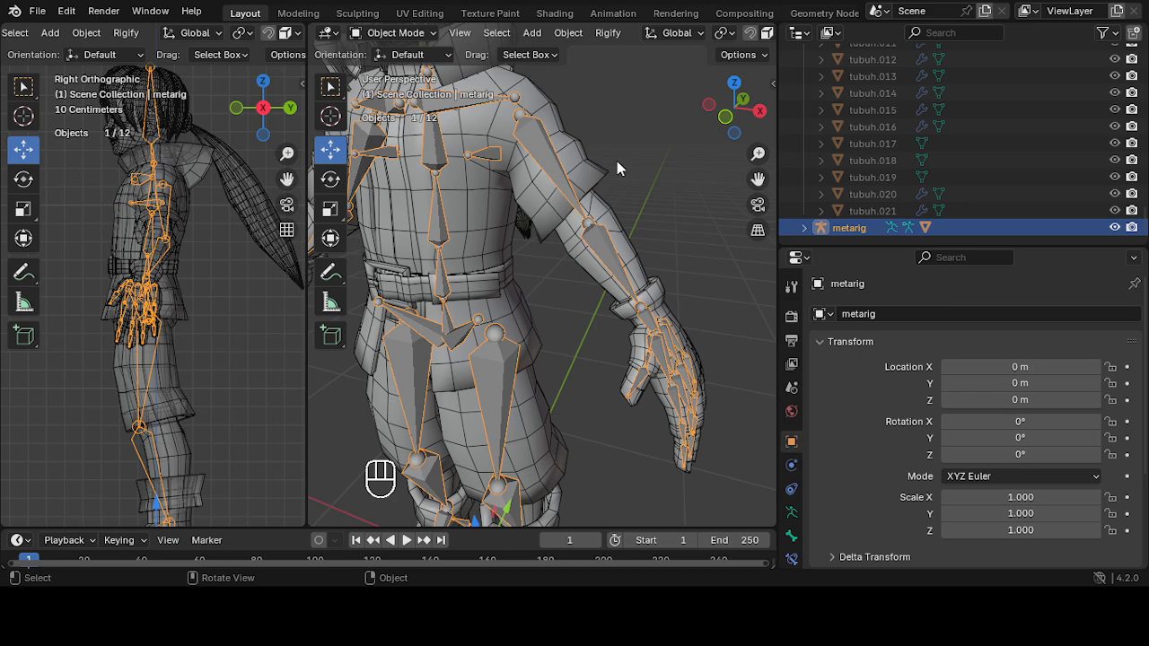
{"action": "key", "text": "h"}
{"action": "scroll", "coordinate": [628, 159], "scroll_direction": "down", "scroll_amount": 5}
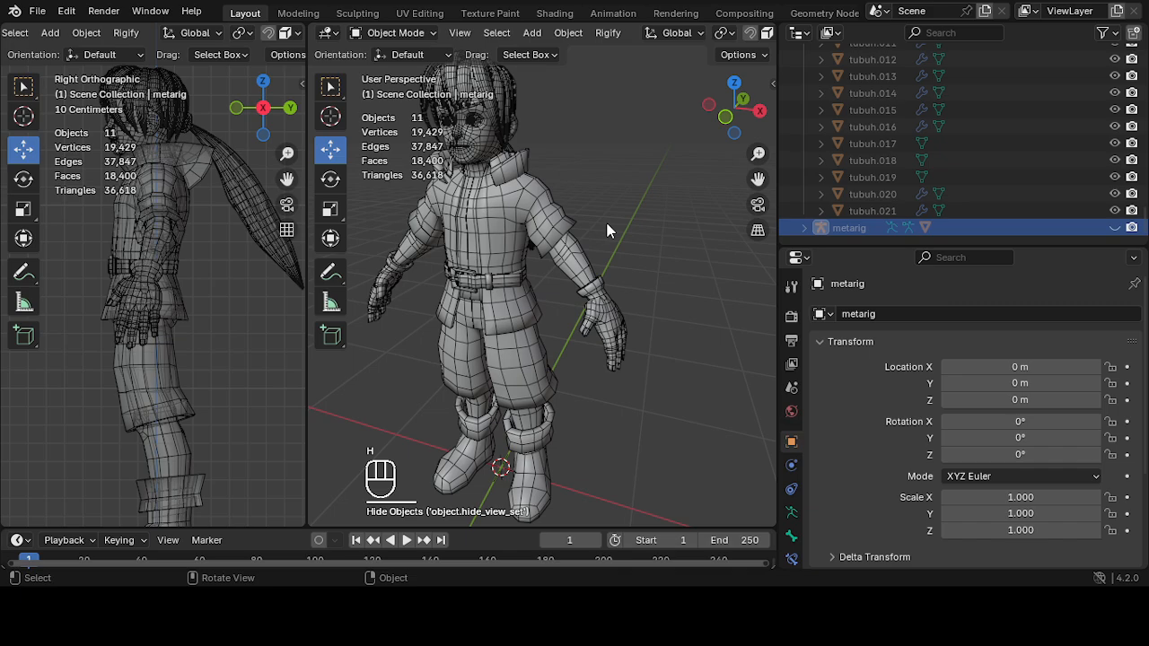
{"action": "scroll", "coordinate": [606, 230], "scroll_direction": "up", "scroll_amount": 2}
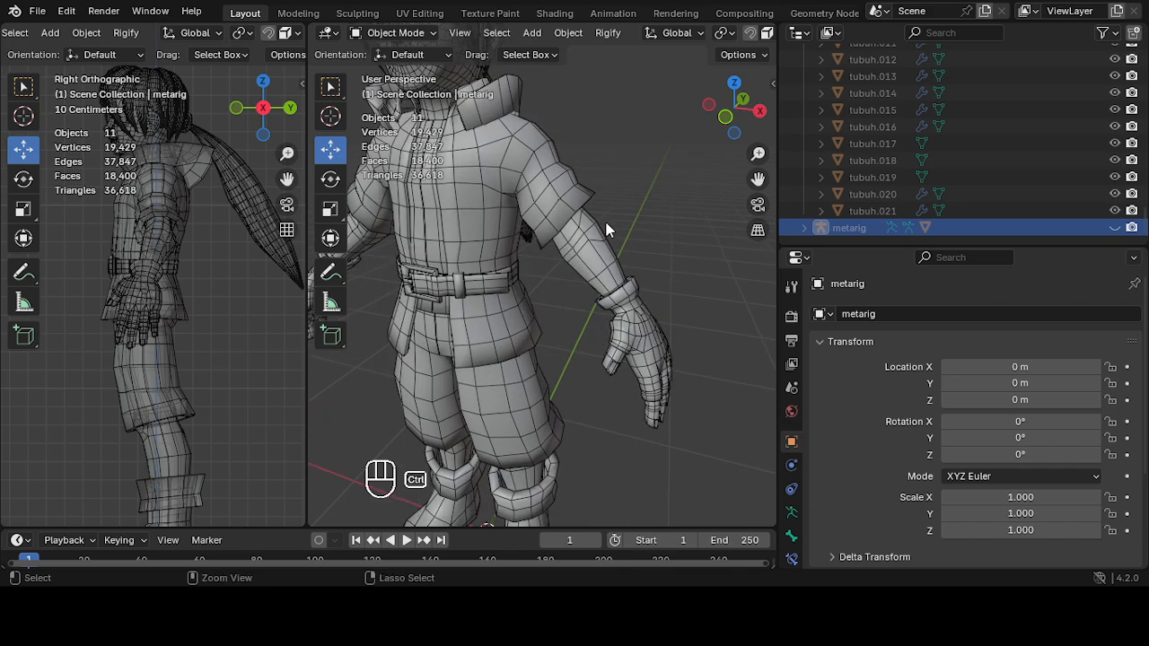
{"action": "key", "text": "ctrl+z"}
- Reselect the metarig and generate the Rigify control rig from its armature data settings
{"action": "left_click", "coordinate": [605, 185]}
{"action": "left_click", "coordinate": [600, 228]}
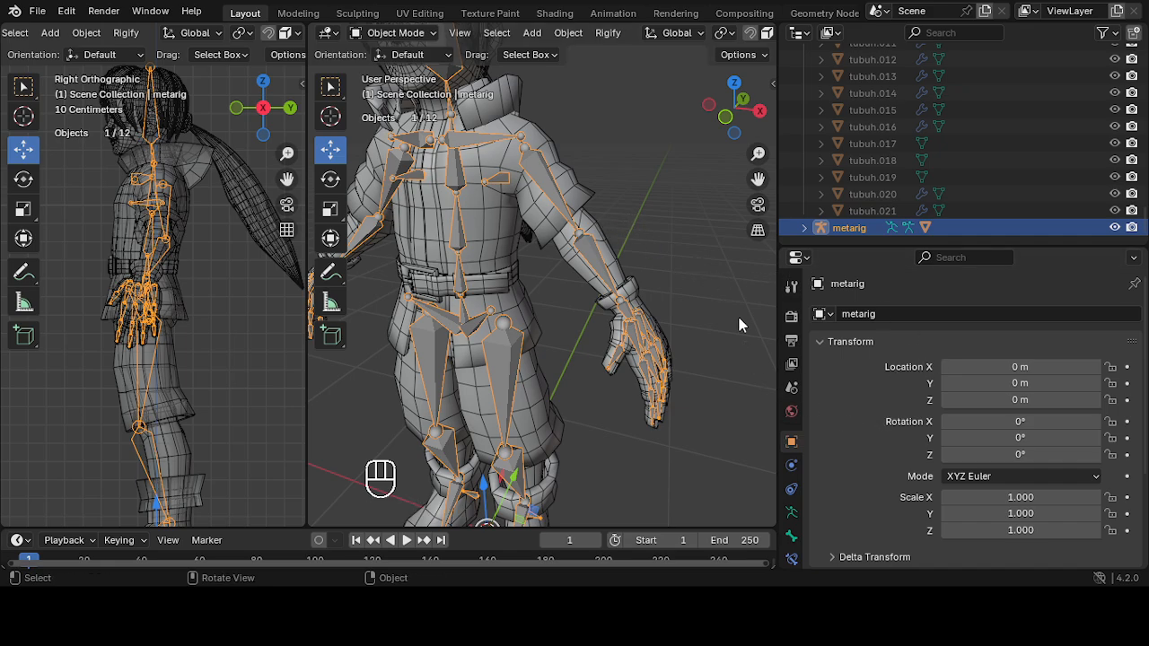
{"action": "left_click", "coordinate": [792, 512]}
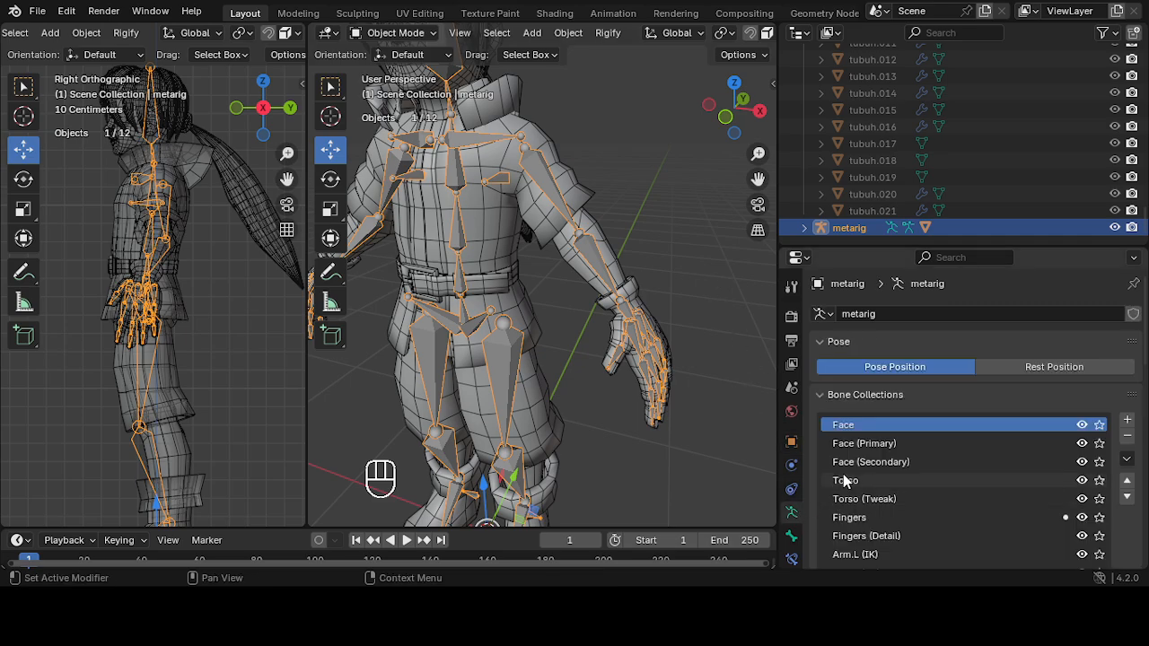
{"action": "scroll", "coordinate": [845, 472], "scroll_direction": "down", "scroll_amount": 10}
{"action": "scroll", "coordinate": [844, 472], "scroll_direction": "down", "scroll_amount": 4}
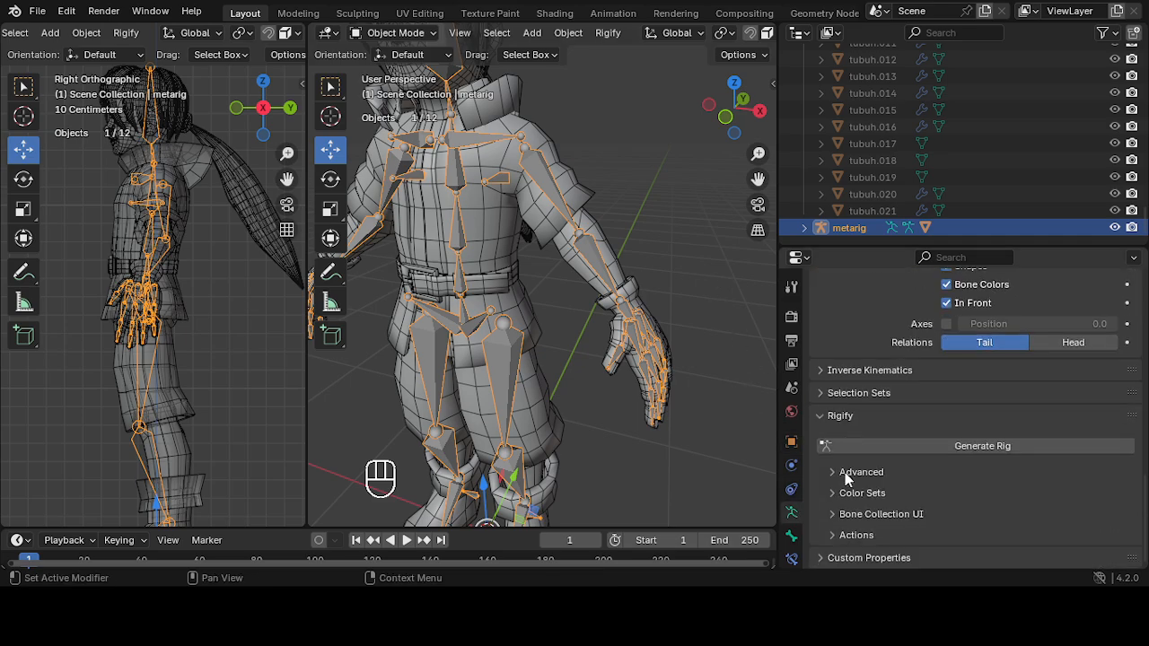
{"action": "scroll", "coordinate": [736, 428], "scroll_direction": "down", "scroll_amount": 8}
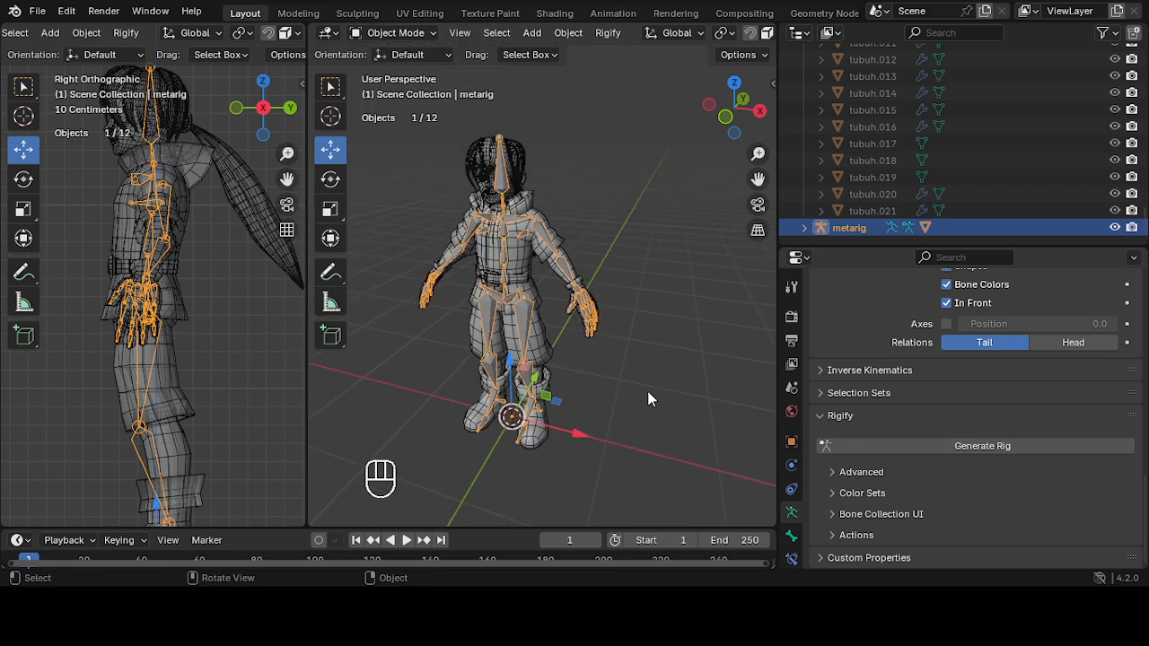
{"action": "left_click", "coordinate": [989, 443]}
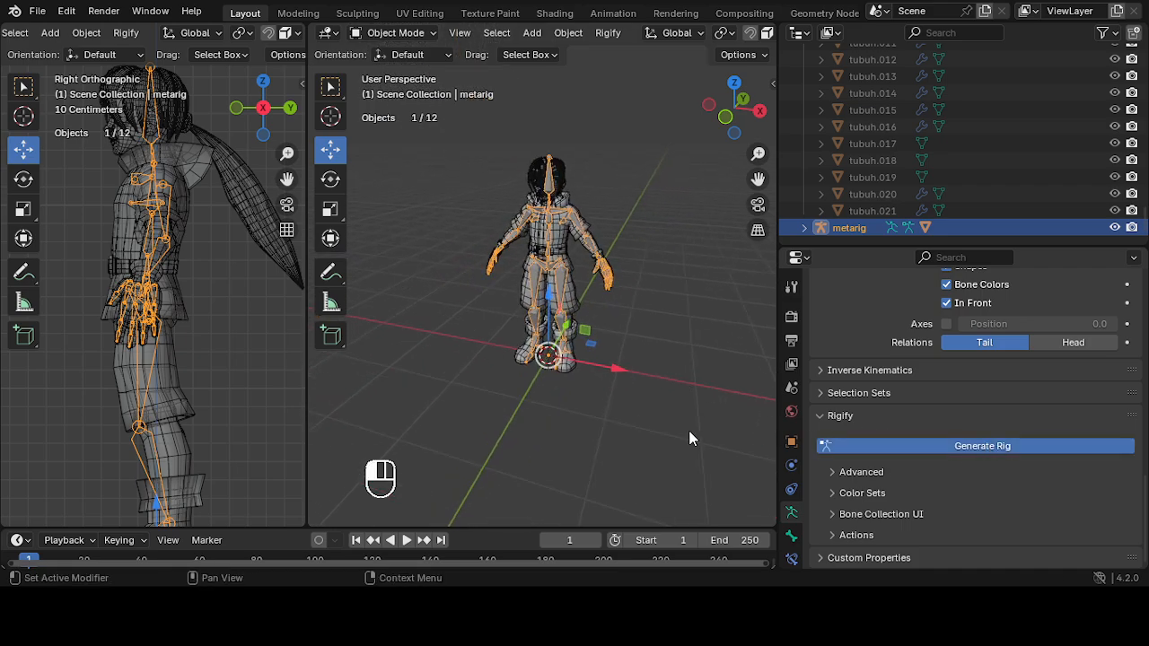
{"action": "scroll", "coordinate": [628, 303], "scroll_direction": "up", "scroll_amount": 4}
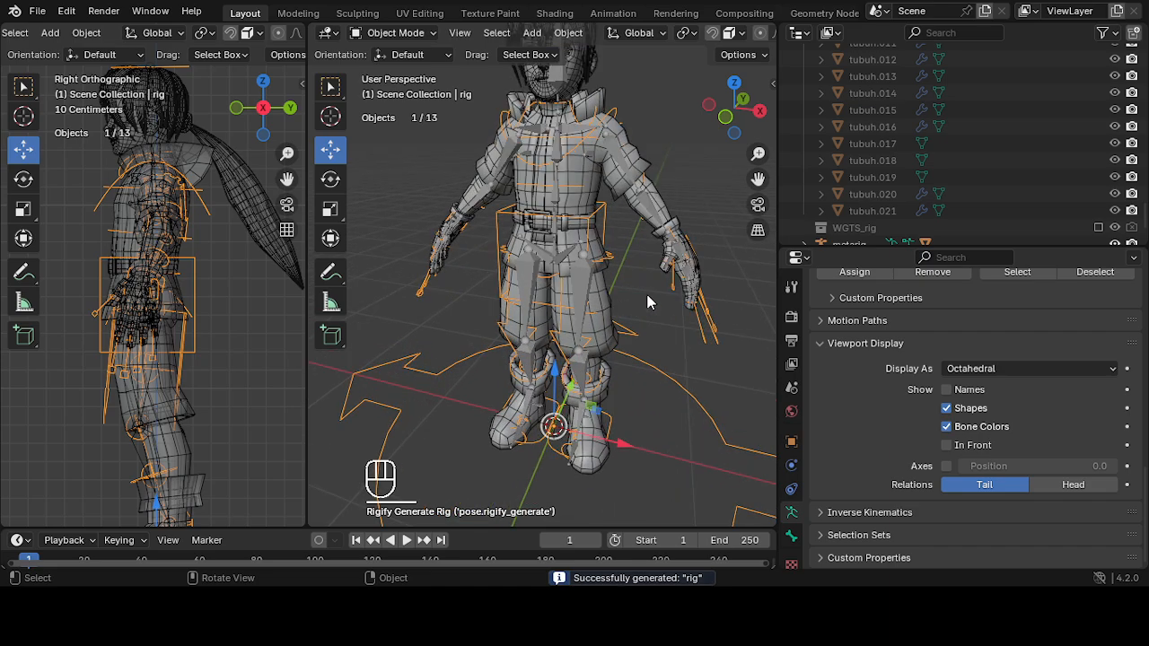
- Enlarge the Outliner further and hide the metarig so that only the generated rig is shown
{"action": "left_click", "coordinate": [624, 164]}
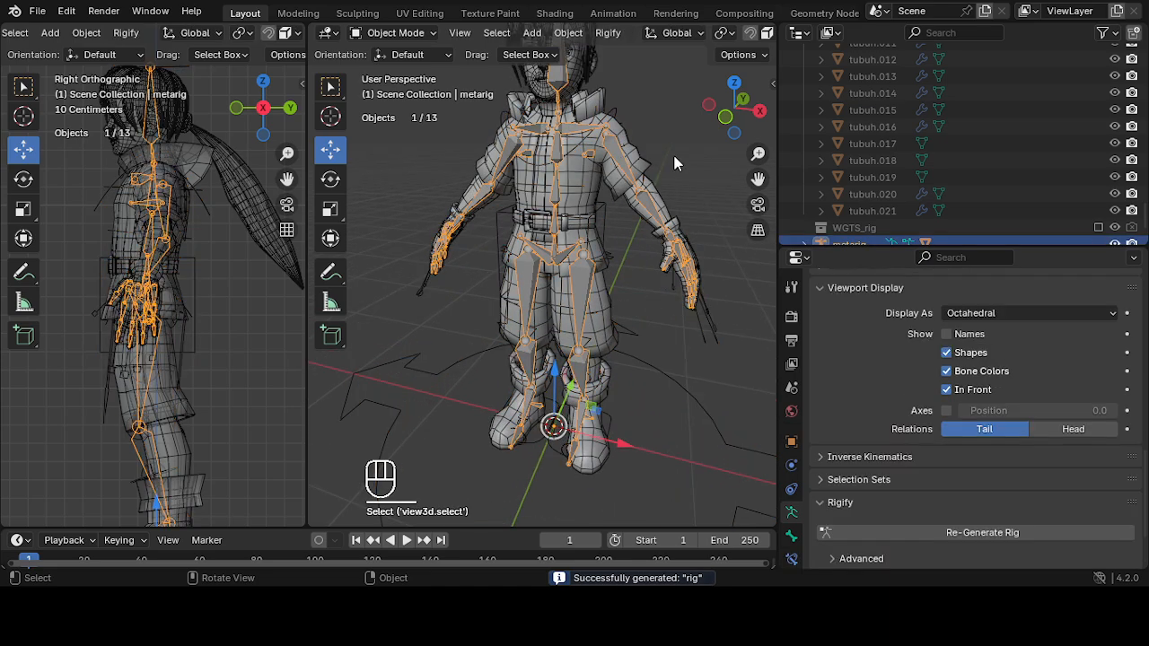
{"action": "left_click_drag", "start_coordinate": [852, 251], "coordinate": [853, 299]}
{"action": "left_click", "coordinate": [853, 297]}
{"action": "left_click", "coordinate": [857, 260]}
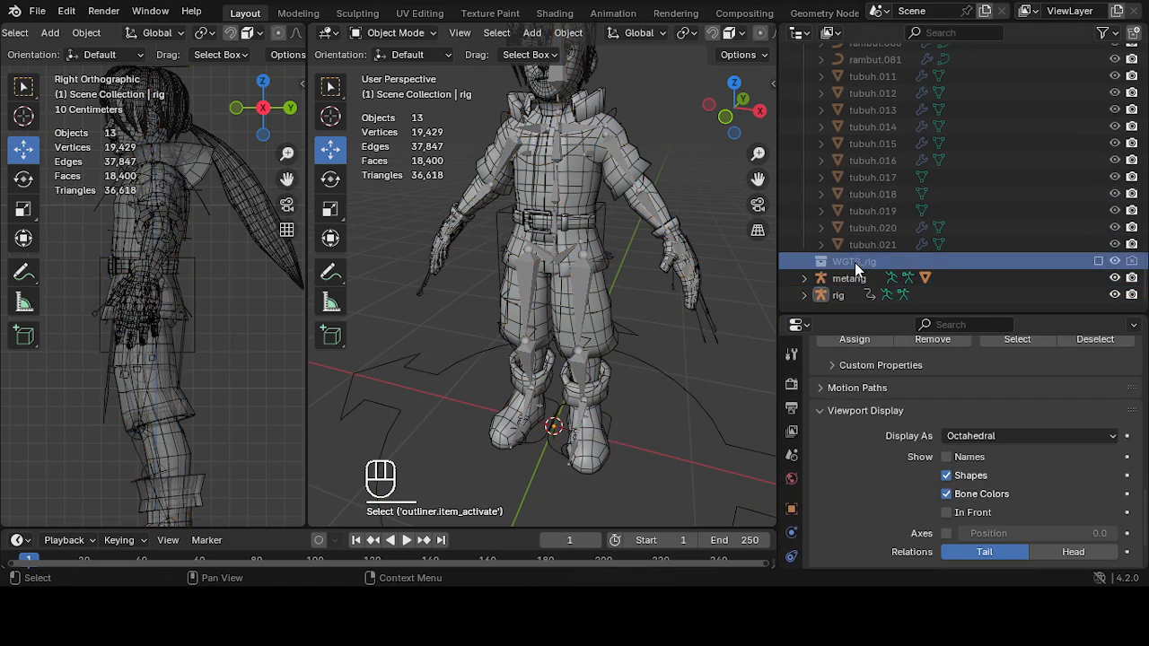
{"action": "left_click", "coordinate": [844, 296]}
{"action": "left_click", "coordinate": [852, 260]}
{"action": "left_click", "coordinate": [849, 278]}
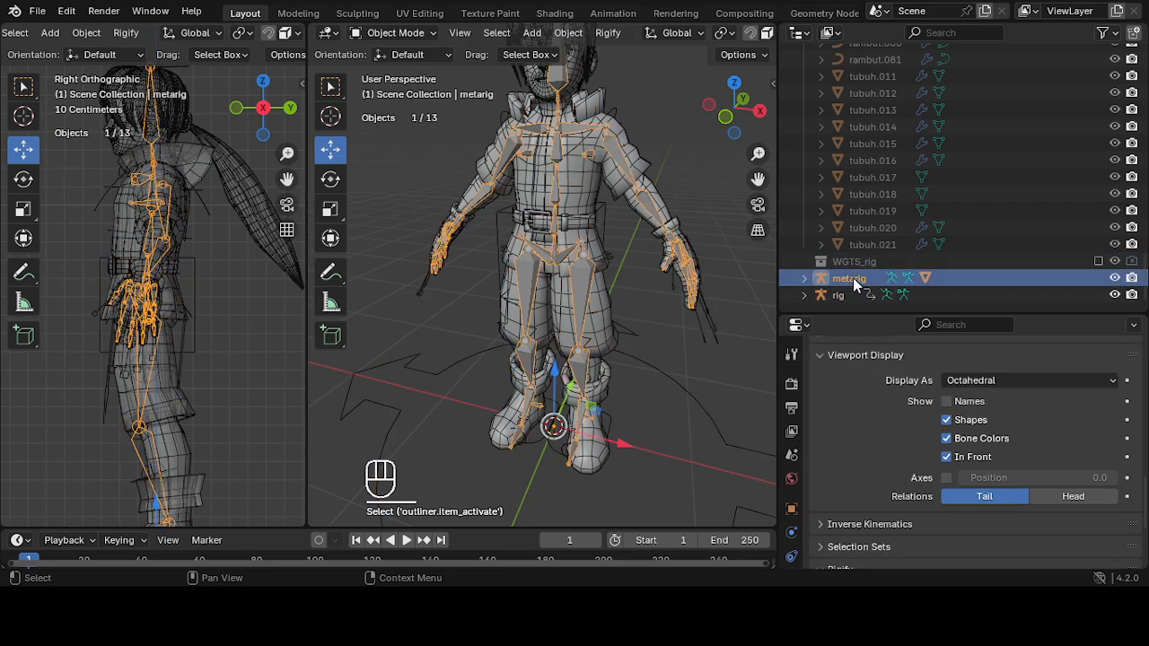
{"action": "left_click", "coordinate": [1116, 279]}
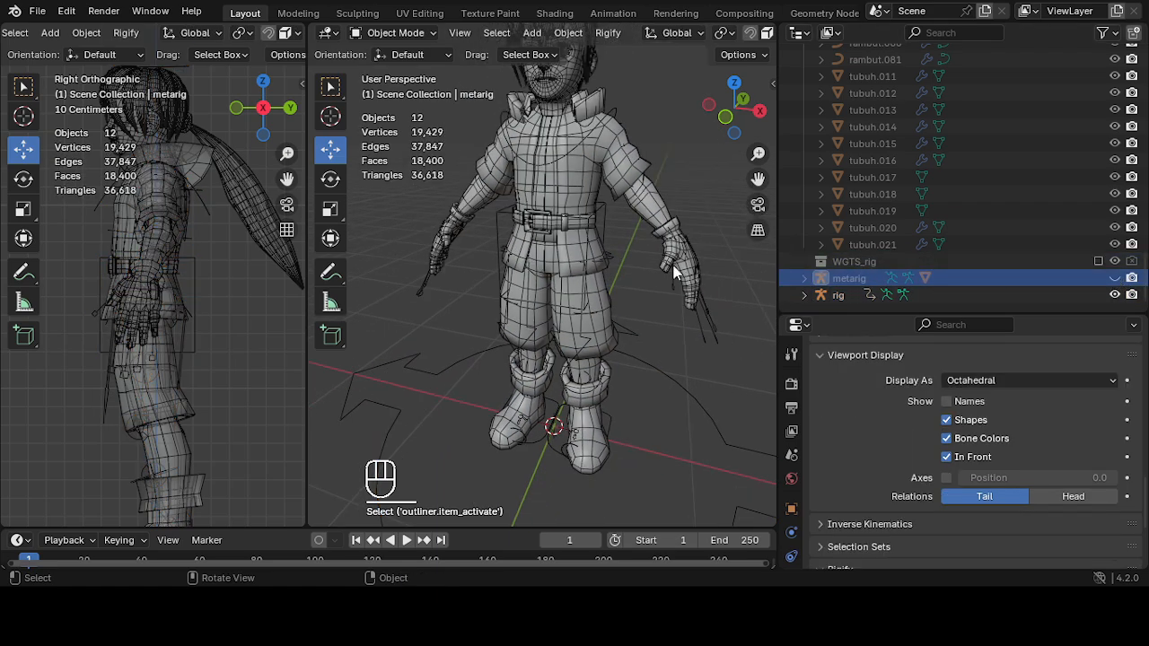
- Select the generated rig around the character
{"action": "middle_click_drag", "start_coordinate": [574, 269], "coordinate": [631, 269]}
{"action": "scroll", "coordinate": [632, 263], "scroll_direction": "up", "scroll_amount": 4}
{"action": "middle_click_drag", "start_coordinate": [646, 202], "coordinate": [606, 276], "text": "shift"}
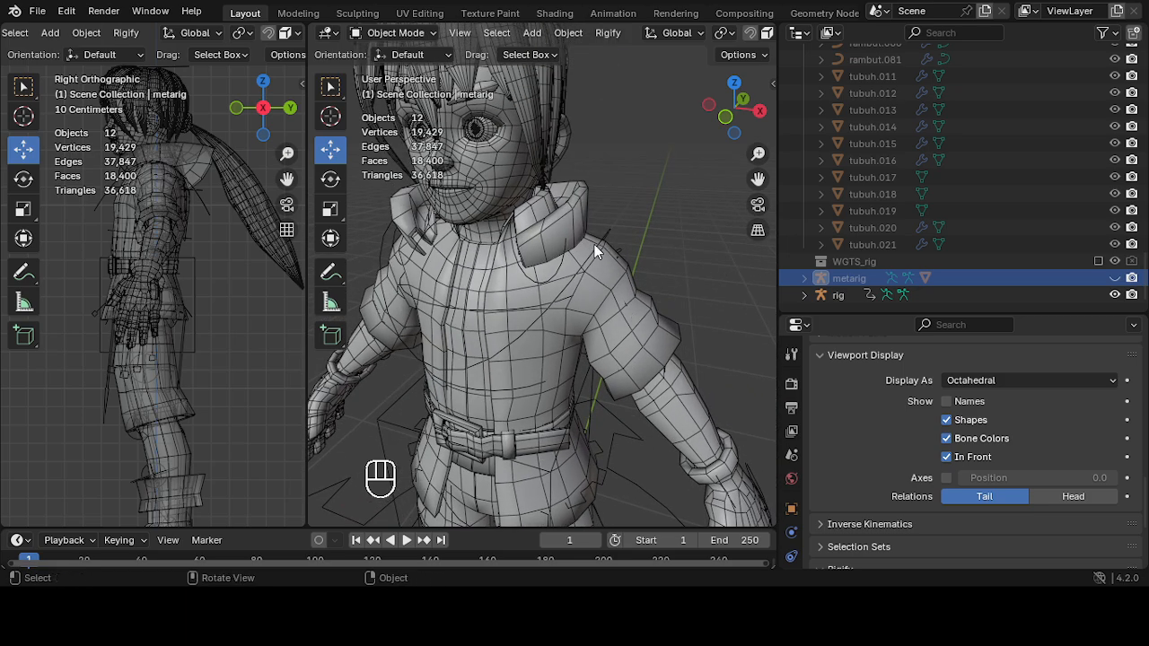
{"action": "left_click", "coordinate": [597, 251]}
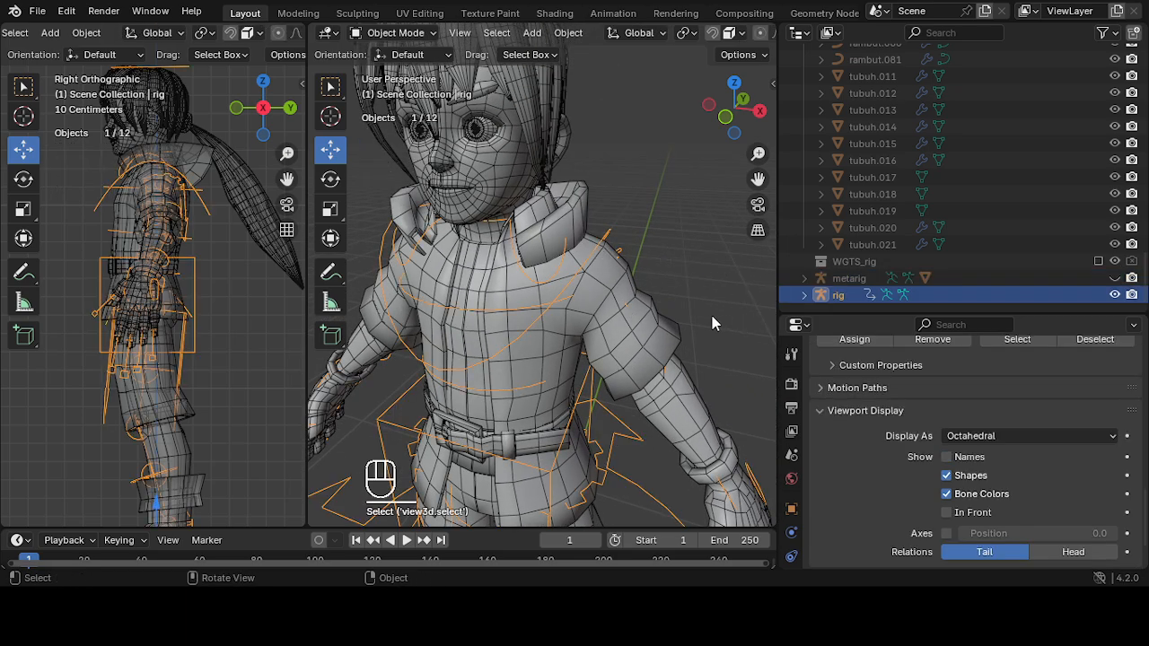
{"action": "scroll", "coordinate": [712, 323], "scroll_direction": "down", "scroll_amount": 3}
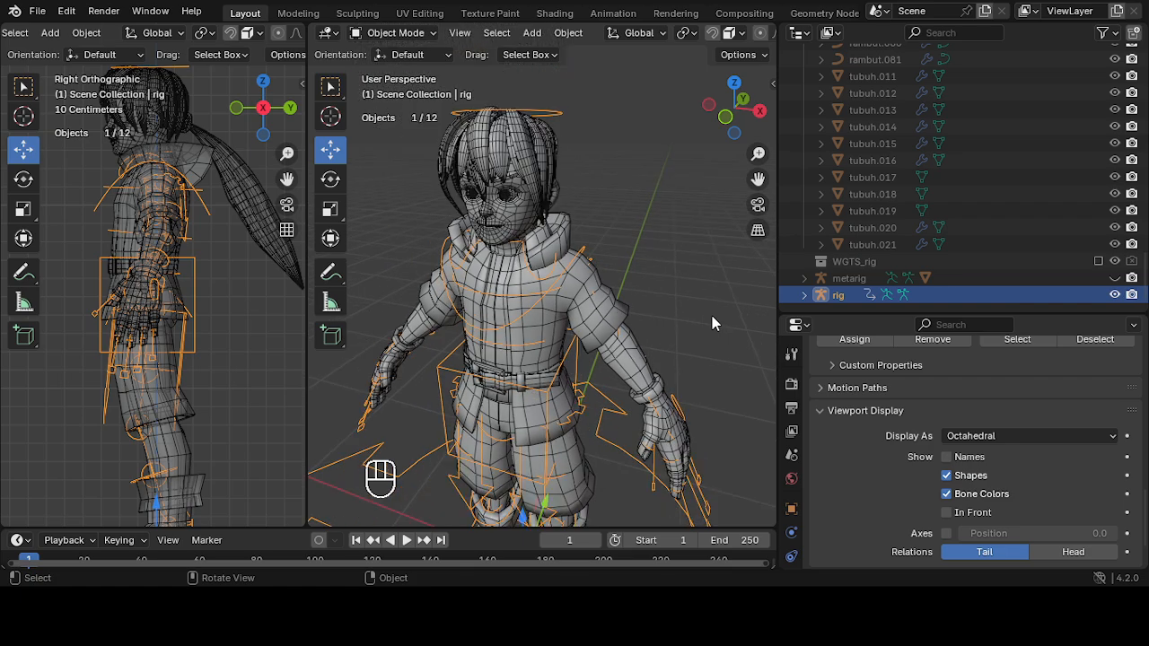
- Test-move the rig's left shoulder control in Pose Mode, cancel the move and return to Object Mode
{"action": "middle_click_drag", "start_coordinate": [652, 347], "coordinate": [656, 289]}
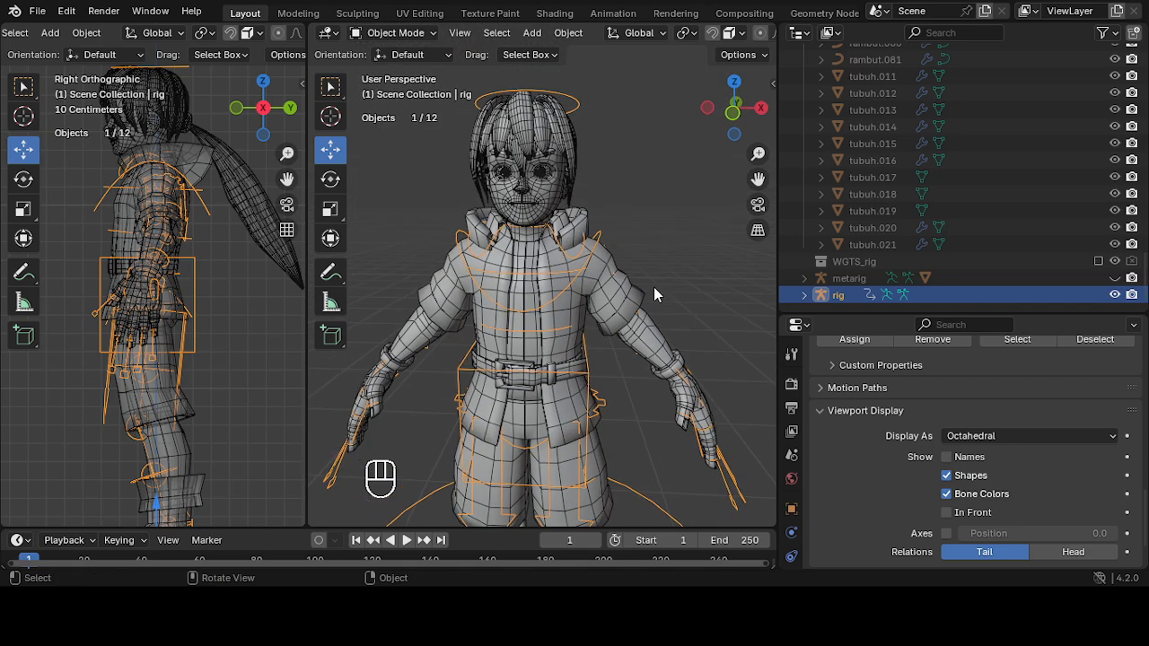
{"action": "scroll", "coordinate": [642, 264], "scroll_direction": "up", "scroll_amount": 4}
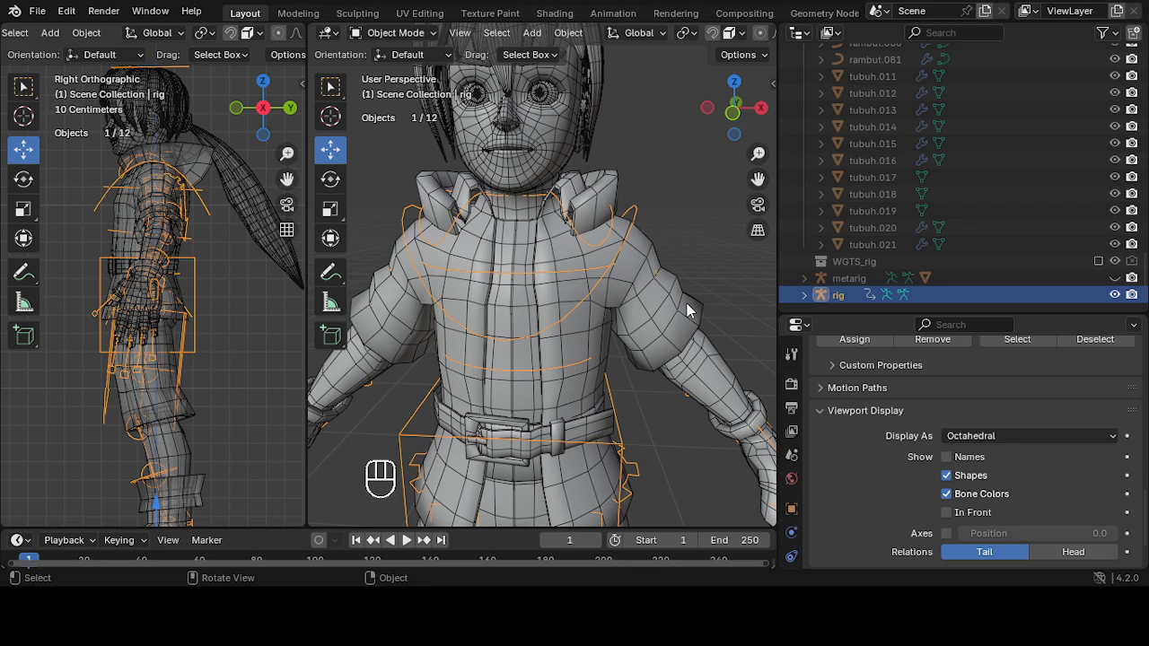
{"action": "scroll", "coordinate": [696, 314], "scroll_direction": "down", "scroll_amount": 3}
{"action": "left_click", "coordinate": [395, 32]}
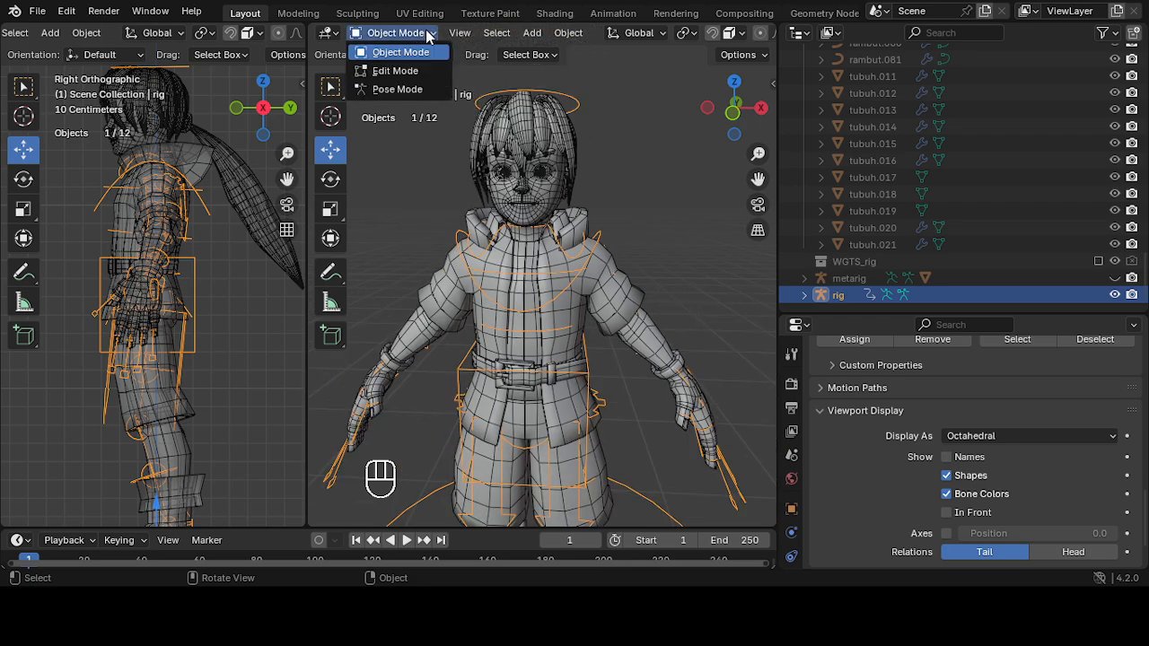
{"action": "left_click", "coordinate": [386, 90]}
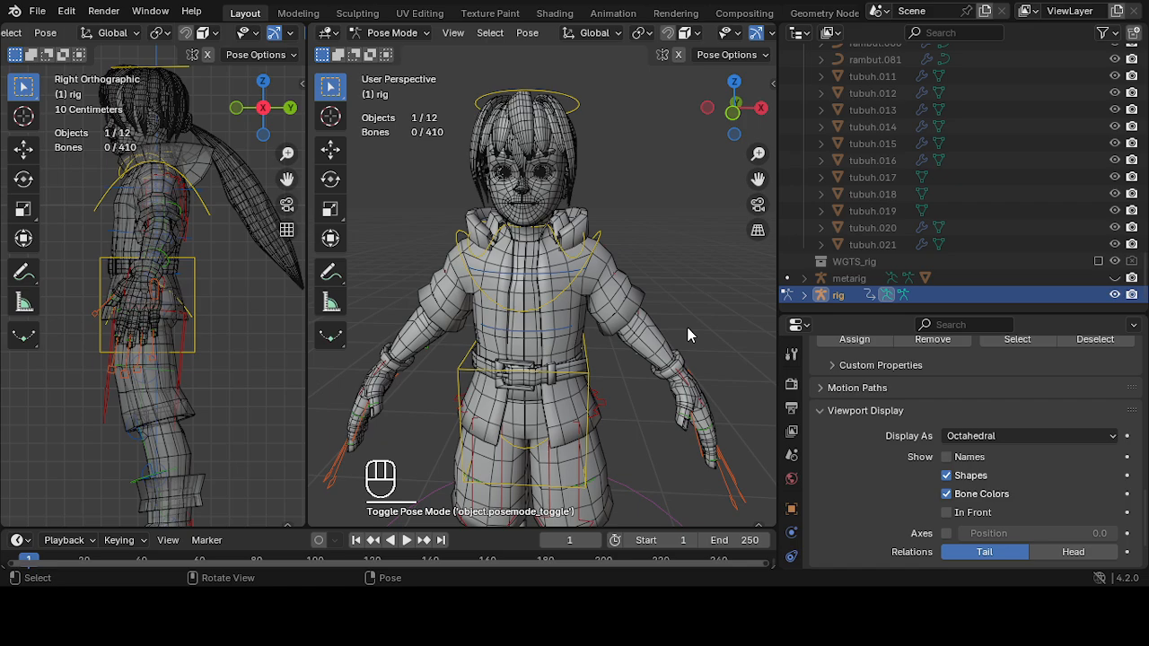
{"action": "middle_click_drag", "start_coordinate": [703, 335], "coordinate": [691, 298], "text": "shift"}
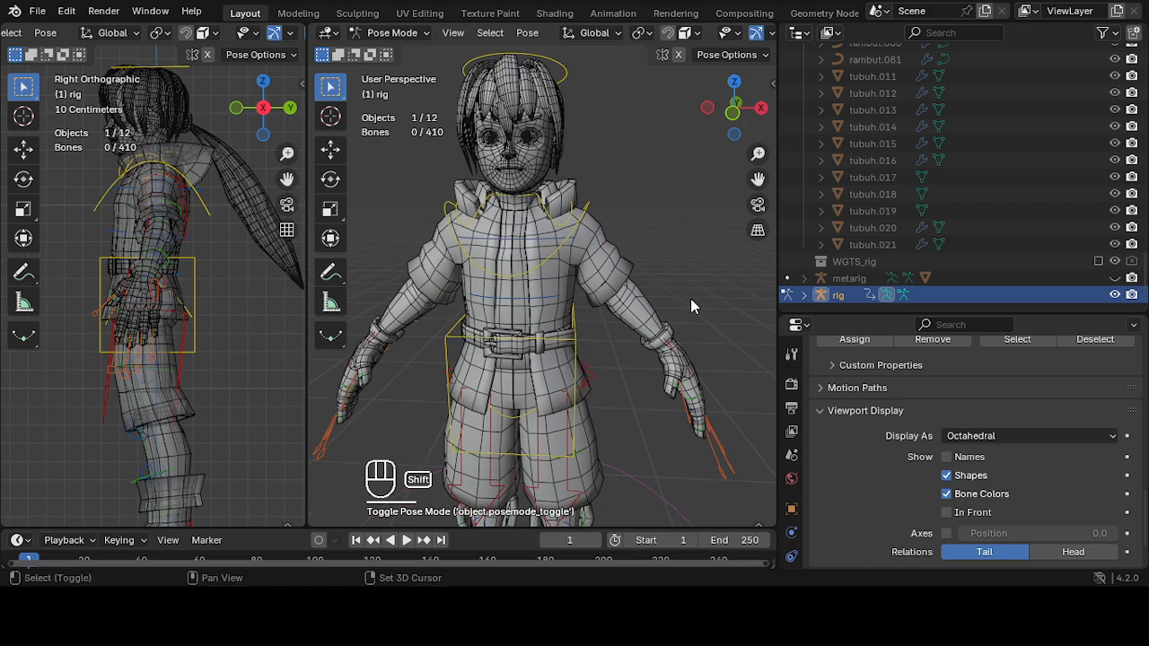
{"action": "left_click", "coordinate": [572, 218]}
{"action": "key", "text": "g"}
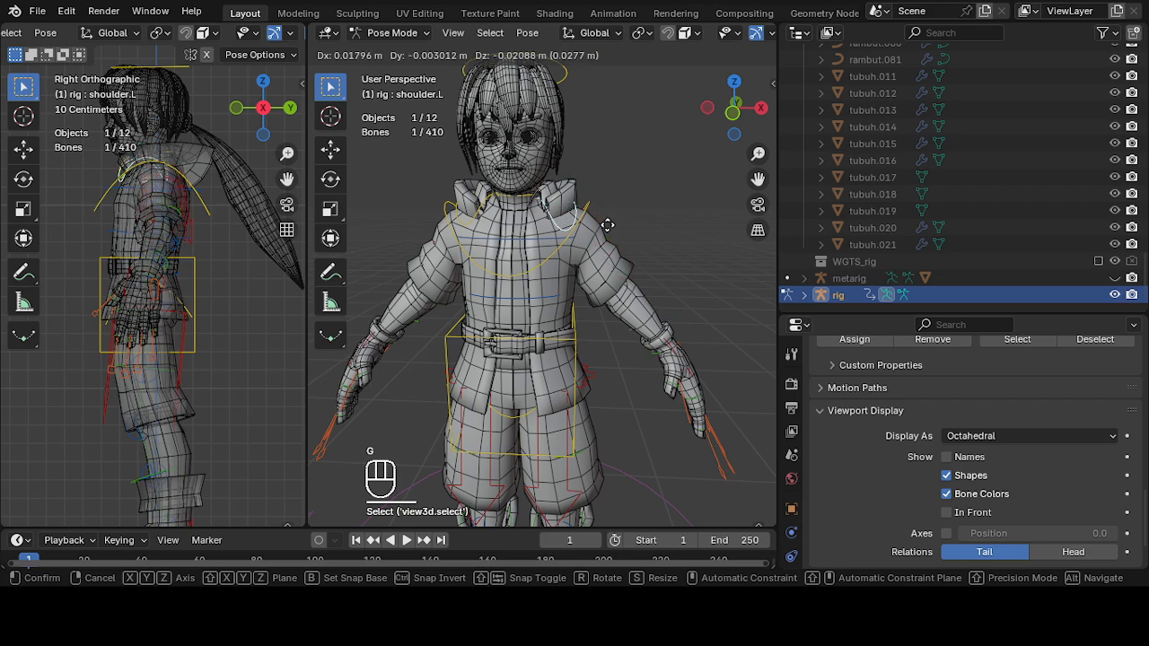
{"action": "right_click", "coordinate": [608, 217]}
{"action": "left_click", "coordinate": [395, 32]}
{"action": "left_click", "coordinate": [397, 48]}
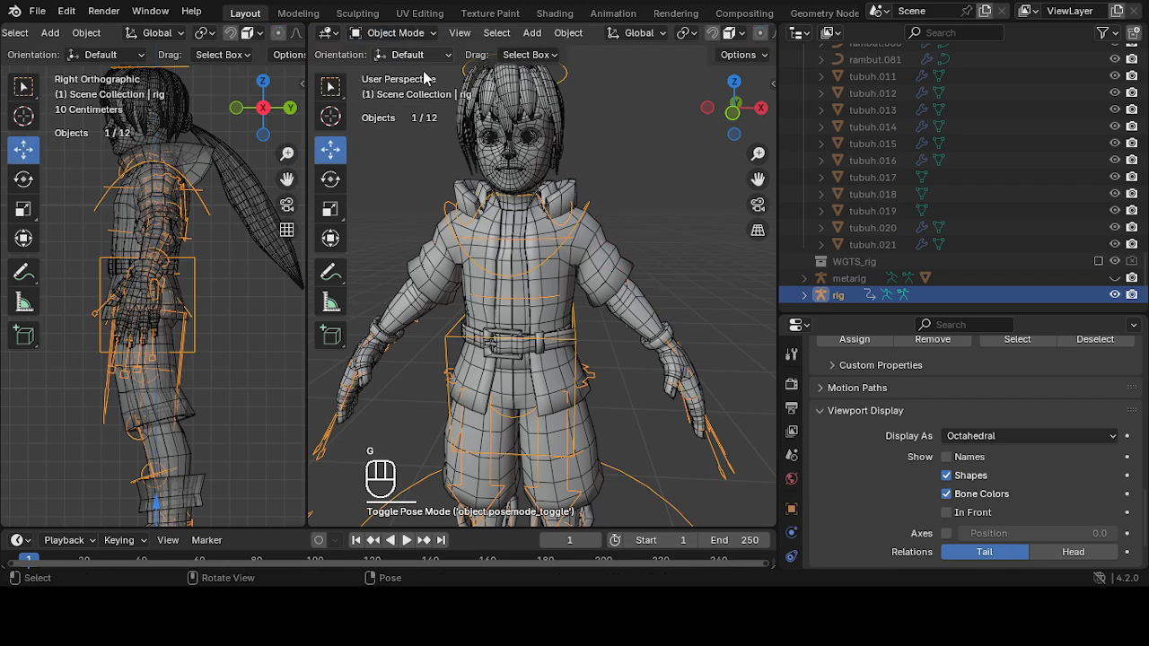
- Parent the body mesh to the generated rig with automatic weights
{"action": "scroll", "coordinate": [671, 316], "scroll_direction": "up", "scroll_amount": 1}
{"action": "left_click", "coordinate": [670, 316]}
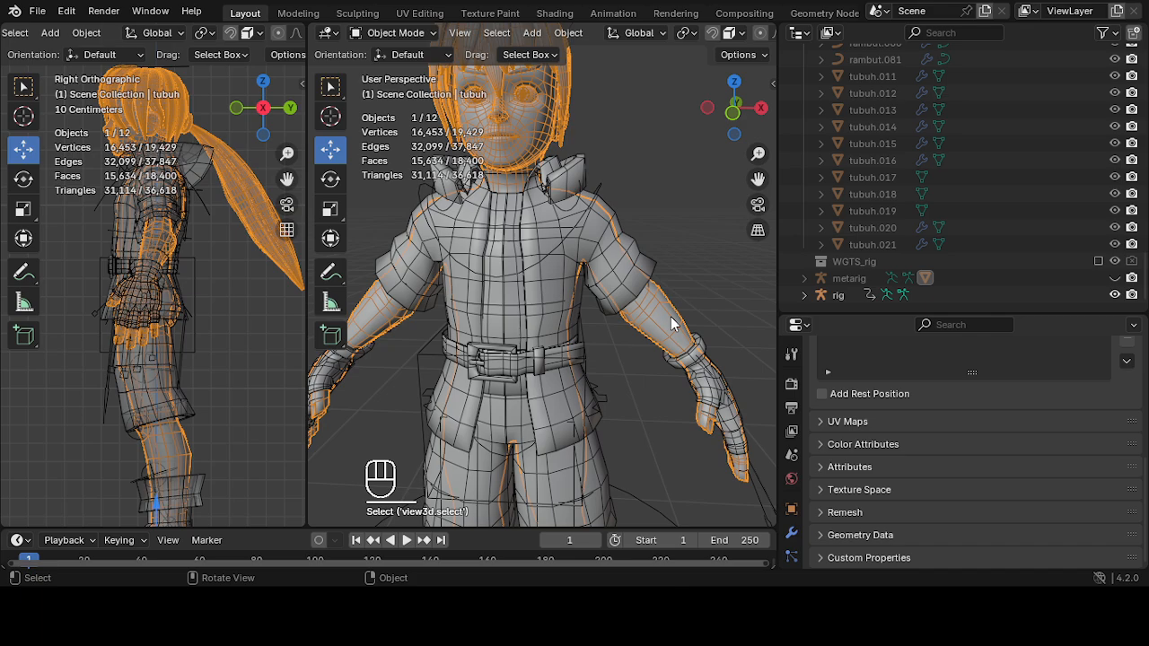
{"action": "left_click", "coordinate": [605, 193], "text": "shift"}
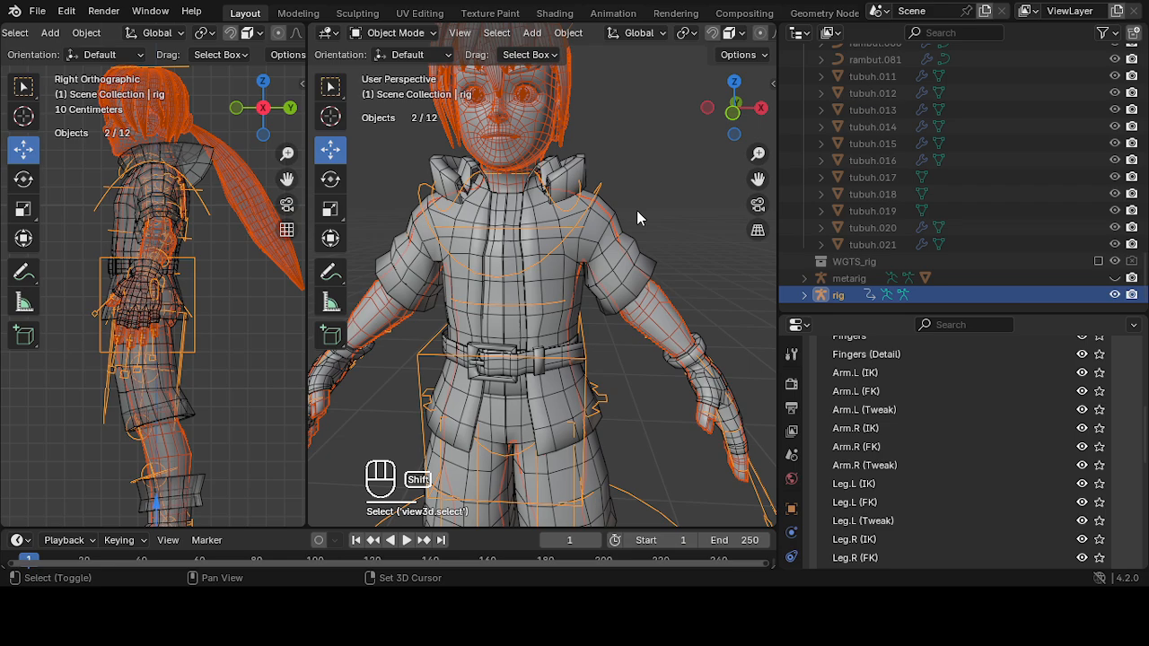
{"action": "key", "text": "ctrl+p"}
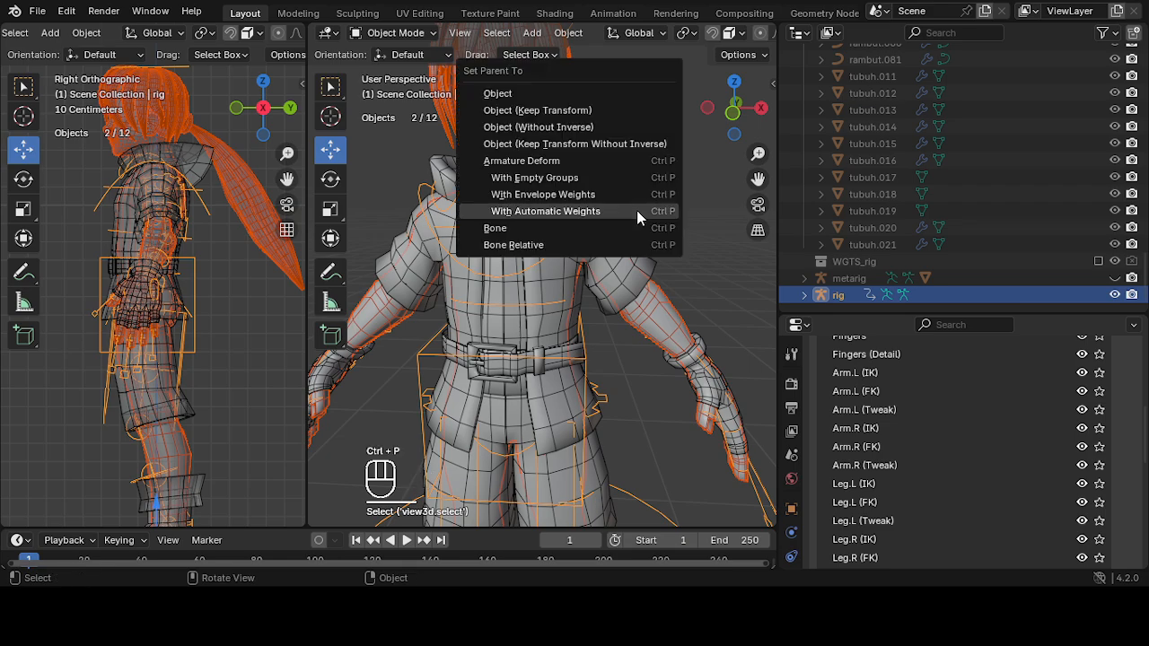
{"action": "left_click", "coordinate": [637, 210]}
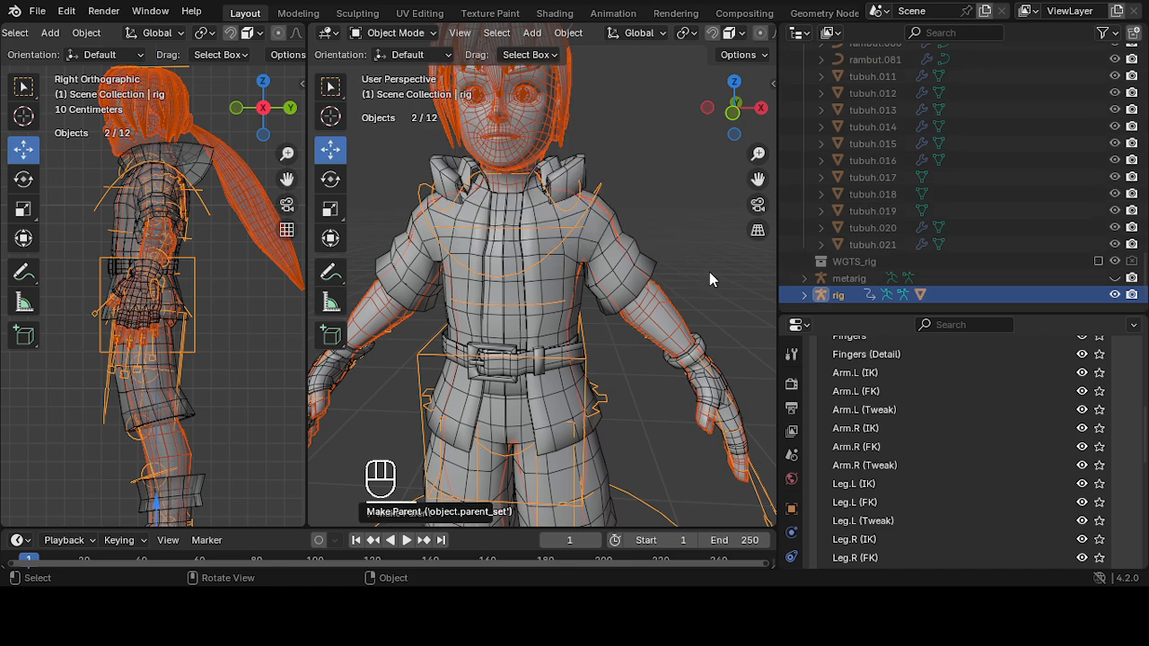
- Check the new binding by trial-moving the left shoulder control in Pose Mode, cancel it and return to Object Mode
{"action": "left_click", "coordinate": [611, 202]}
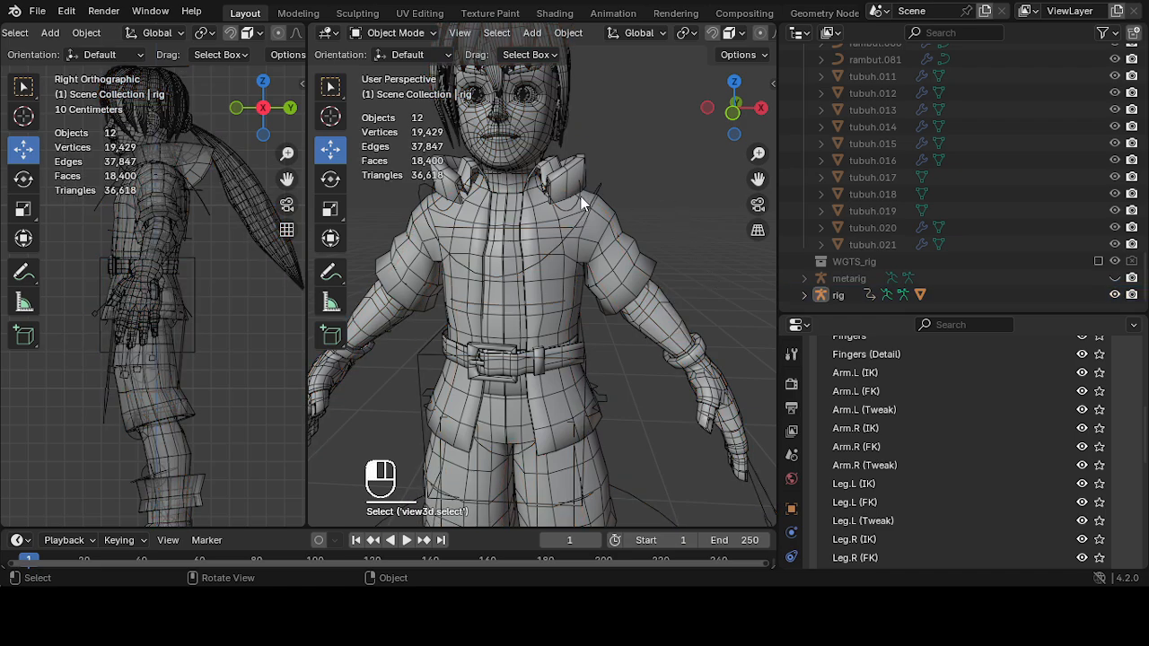
{"action": "left_click", "coordinate": [400, 32]}
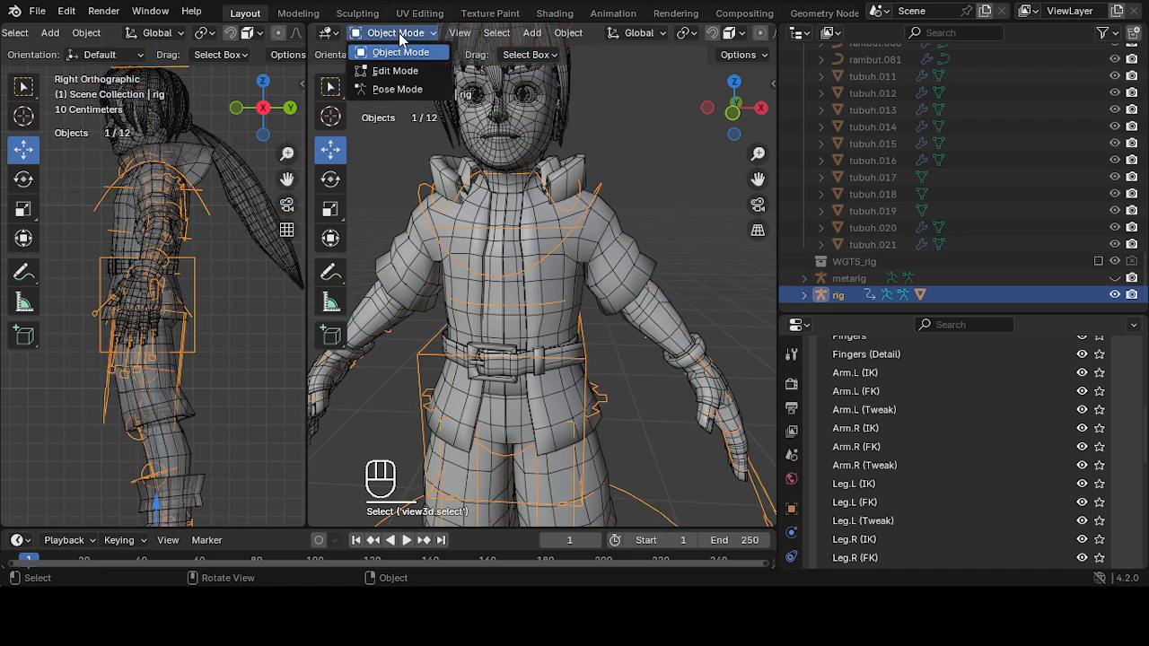
{"action": "left_click", "coordinate": [402, 90]}
{"action": "key", "text": "g"}
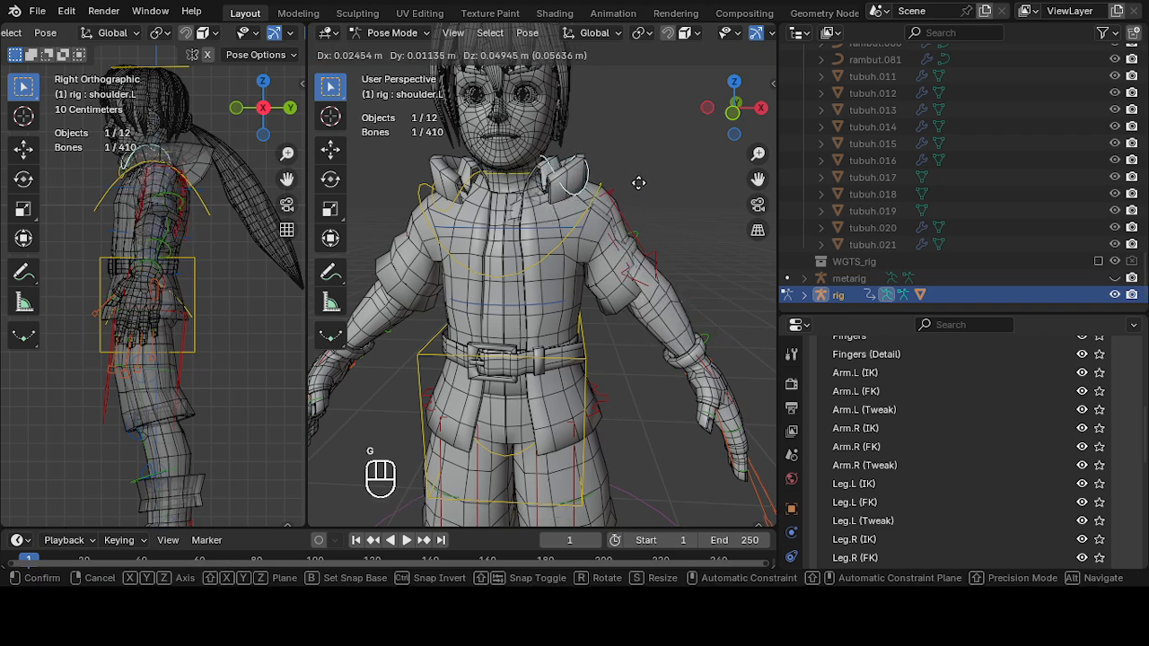
{"action": "right_click", "coordinate": [646, 197]}
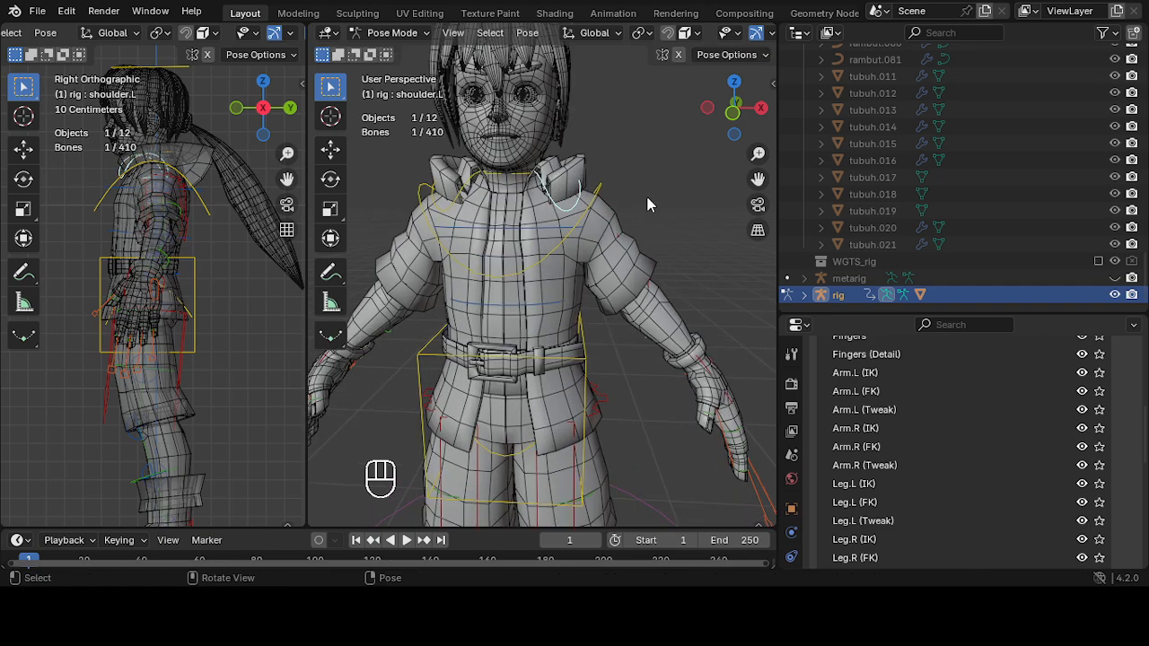
{"action": "left_click", "coordinate": [392, 32]}
{"action": "left_click", "coordinate": [396, 49]}
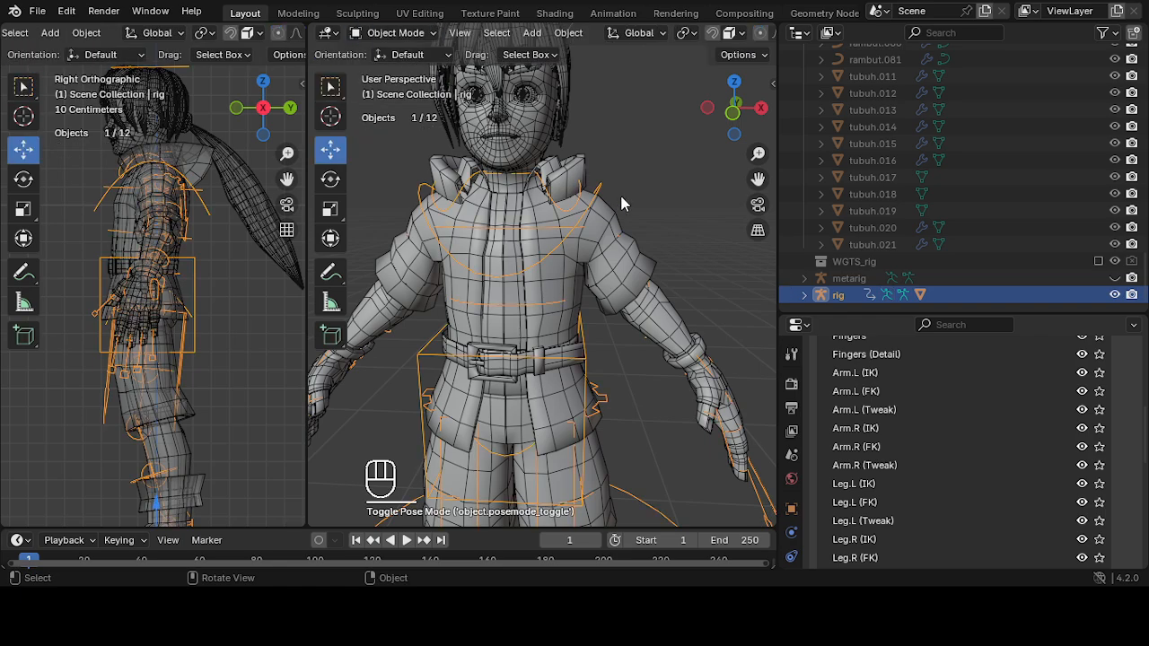
- Isolate the body mesh and the generated rig together in local view
{"action": "scroll", "coordinate": [636, 211], "scroll_direction": "down", "scroll_amount": 3}
{"action": "scroll", "coordinate": [636, 218], "scroll_direction": "up", "scroll_amount": 3}
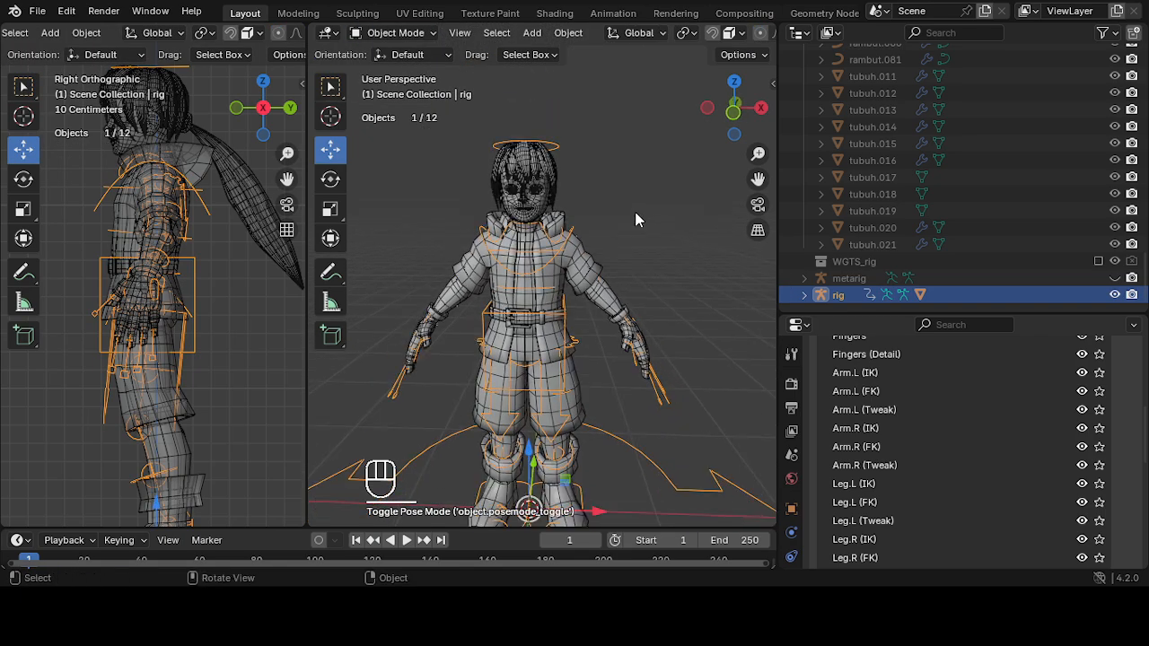
{"action": "scroll", "coordinate": [635, 218], "scroll_direction": "down", "scroll_amount": 2}
{"action": "scroll", "coordinate": [639, 236], "scroll_direction": "up", "scroll_amount": 4}
{"action": "scroll", "coordinate": [640, 235], "scroll_direction": "down", "scroll_amount": 3}
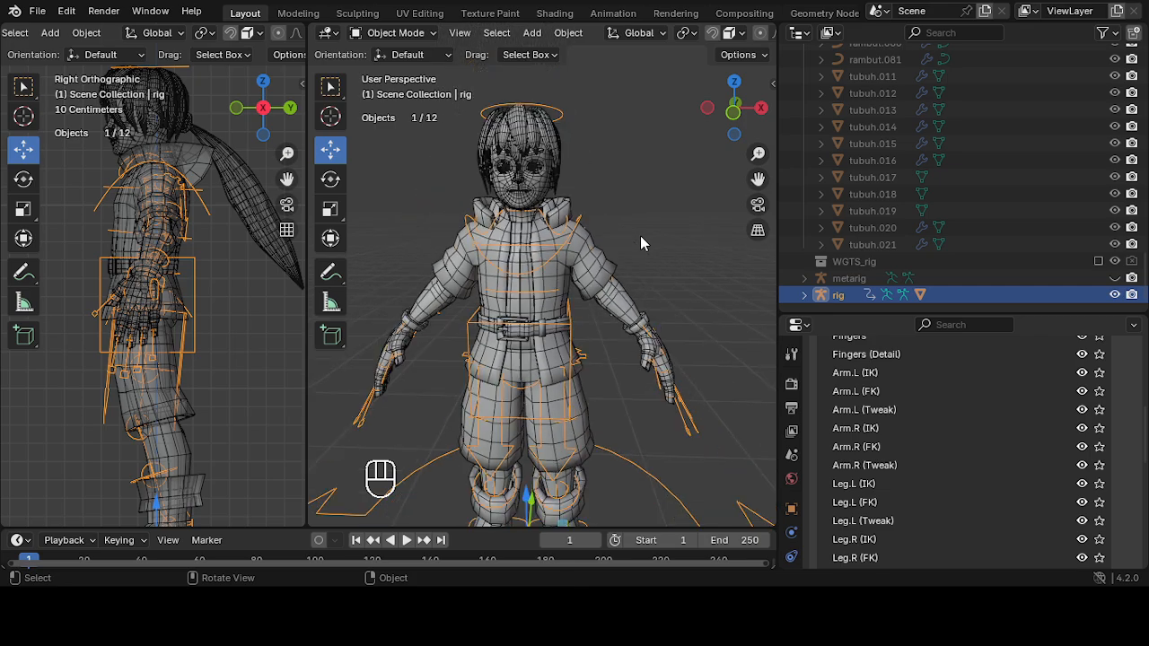
{"action": "left_click", "coordinate": [552, 141]}
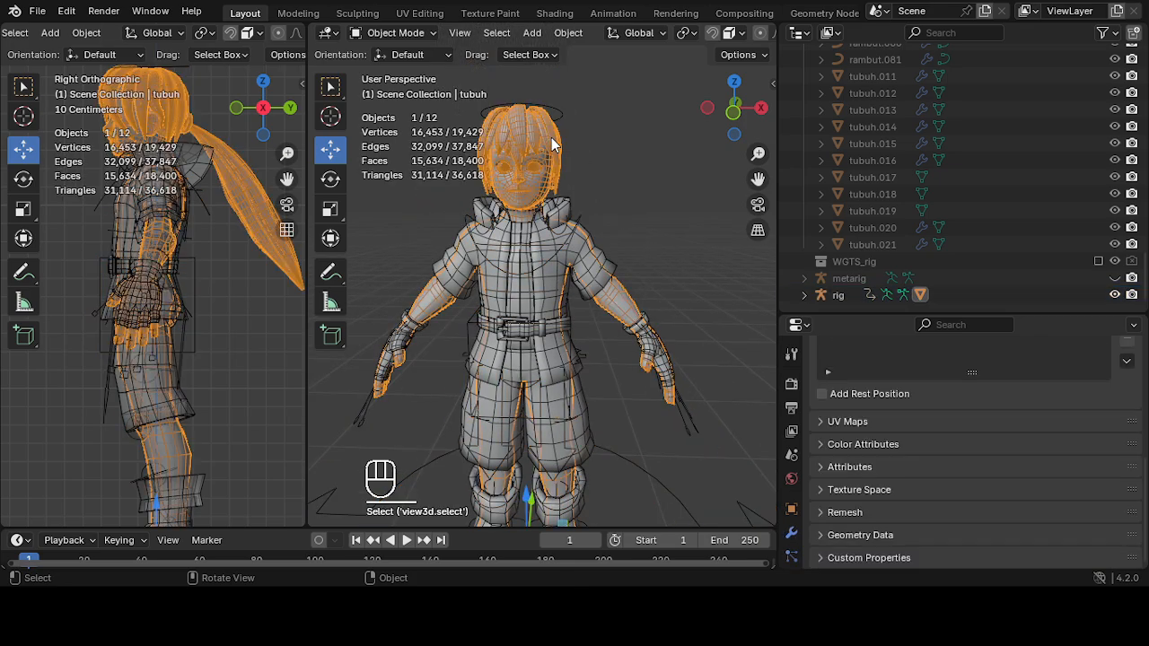
{"action": "left_click", "coordinate": [557, 108], "text": "shift"}
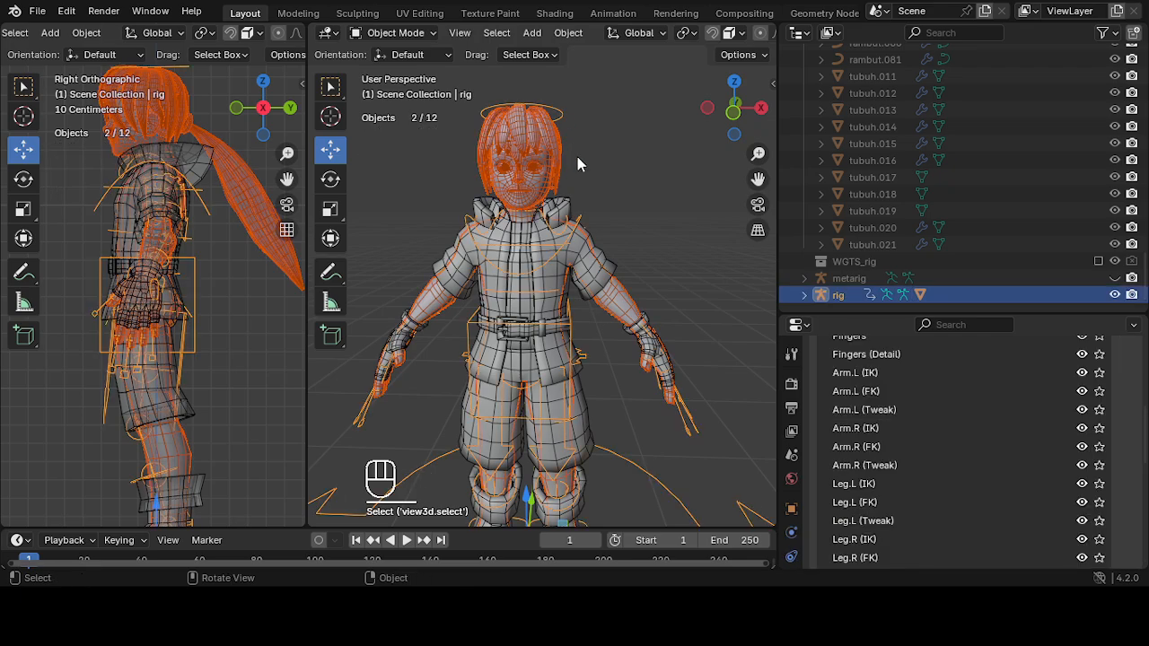
{"action": "left_click", "coordinate": [429, 35]}
{"action": "mouse_move", "coordinate": [461, 35]}
{"action": "mouse_move", "coordinate": [505, 196]}
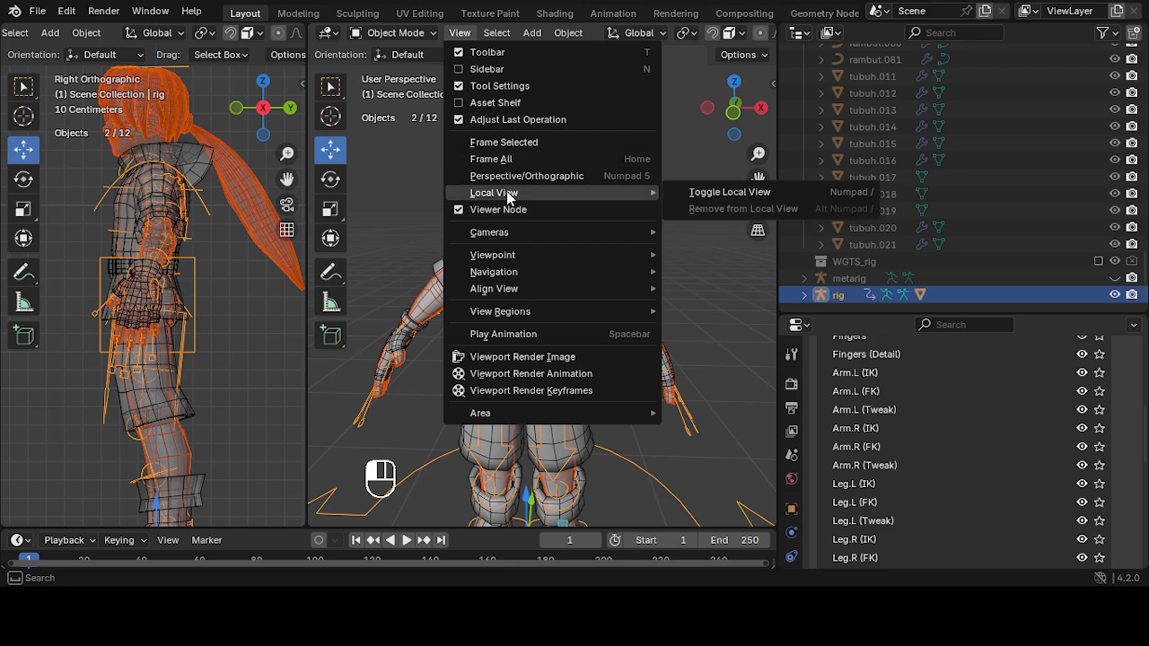
{"action": "left_click", "coordinate": [697, 191]}
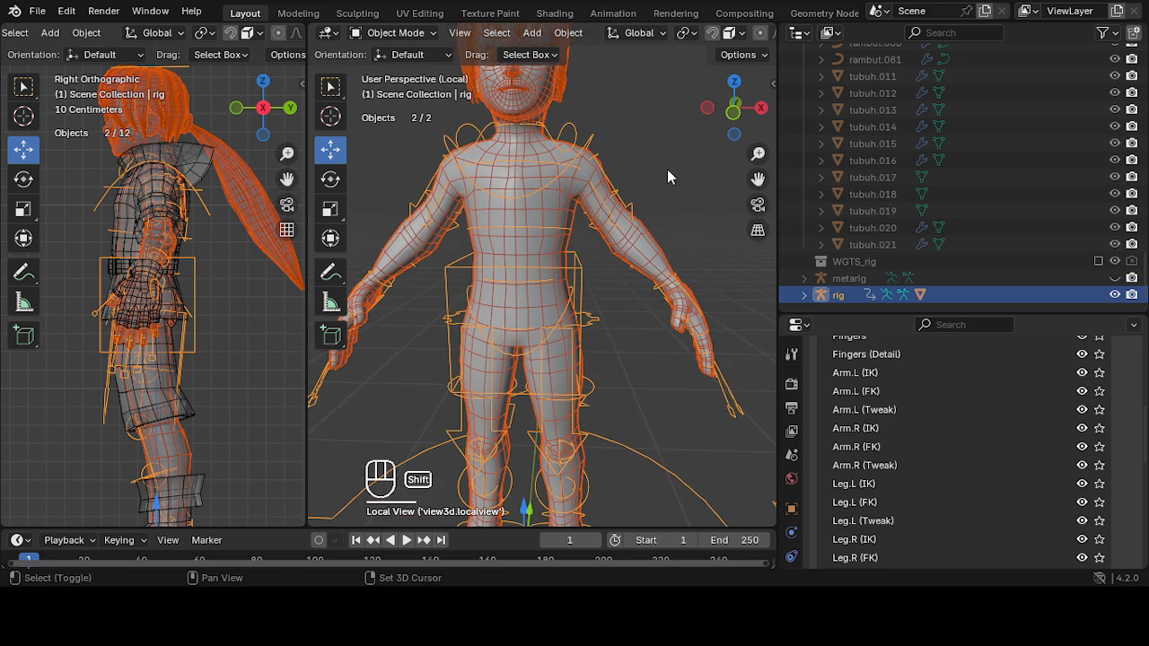
- Deselect everything and remove the side-view viewport so the perspective viewport fills its space
{"action": "left_click", "coordinate": [671, 224]}
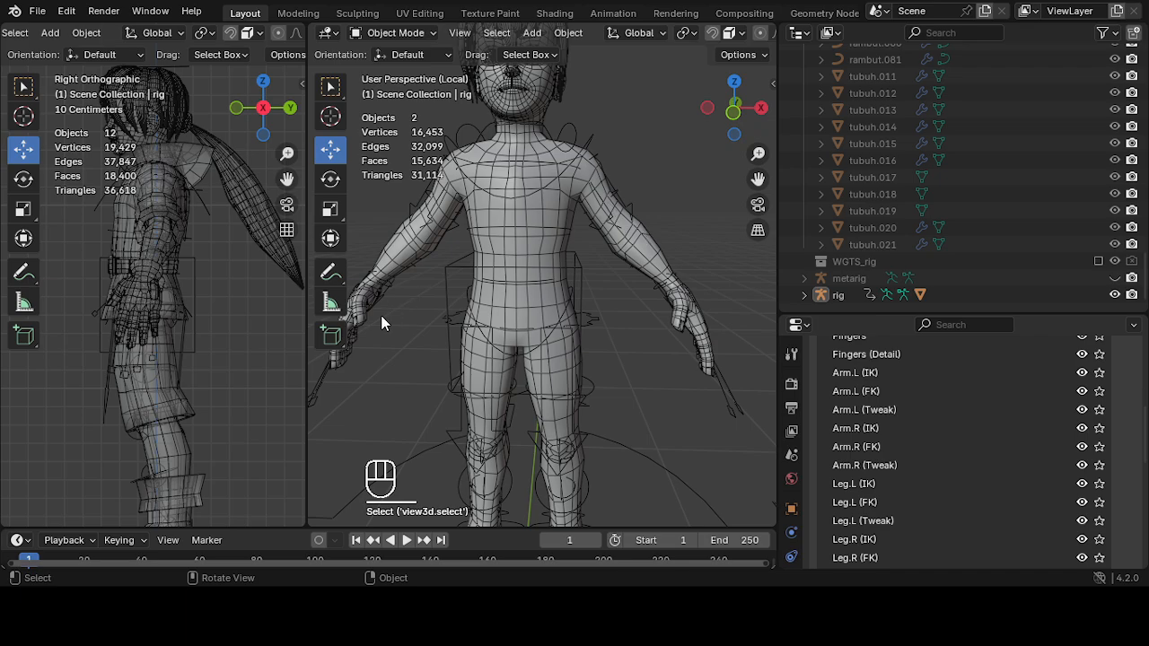
{"action": "left_click_drag", "start_coordinate": [306, 334], "coordinate": [153, 334]}
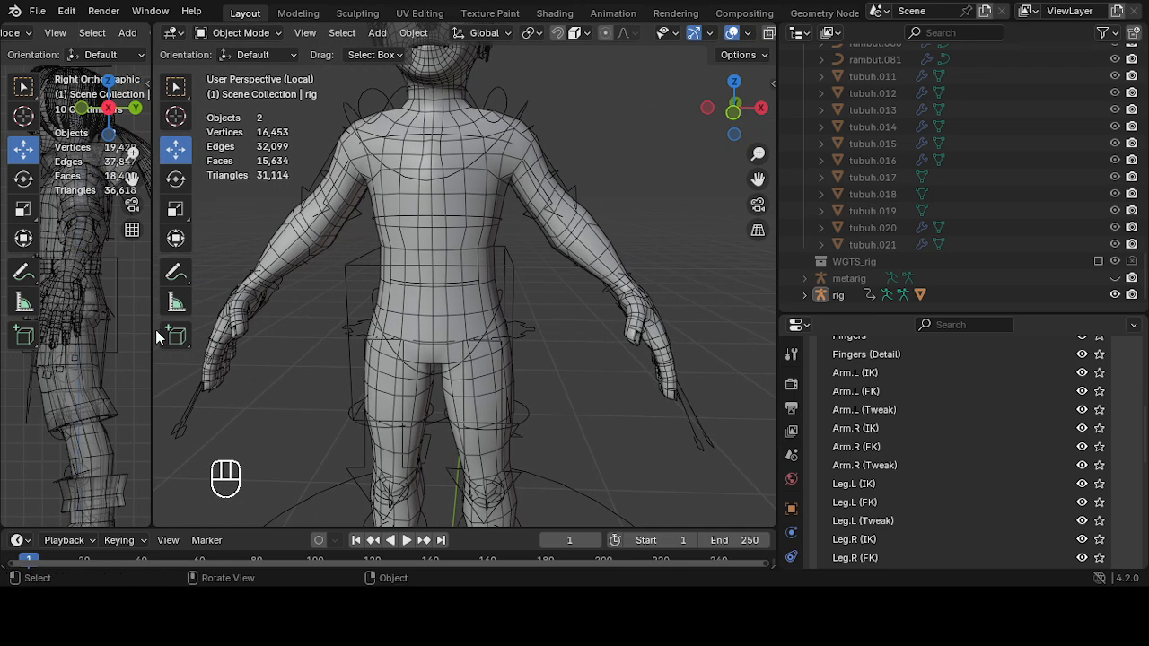
{"action": "right_click", "coordinate": [153, 334]}
{"action": "left_click", "coordinate": [98, 369]}
{"action": "left_click", "coordinate": [100, 365]}
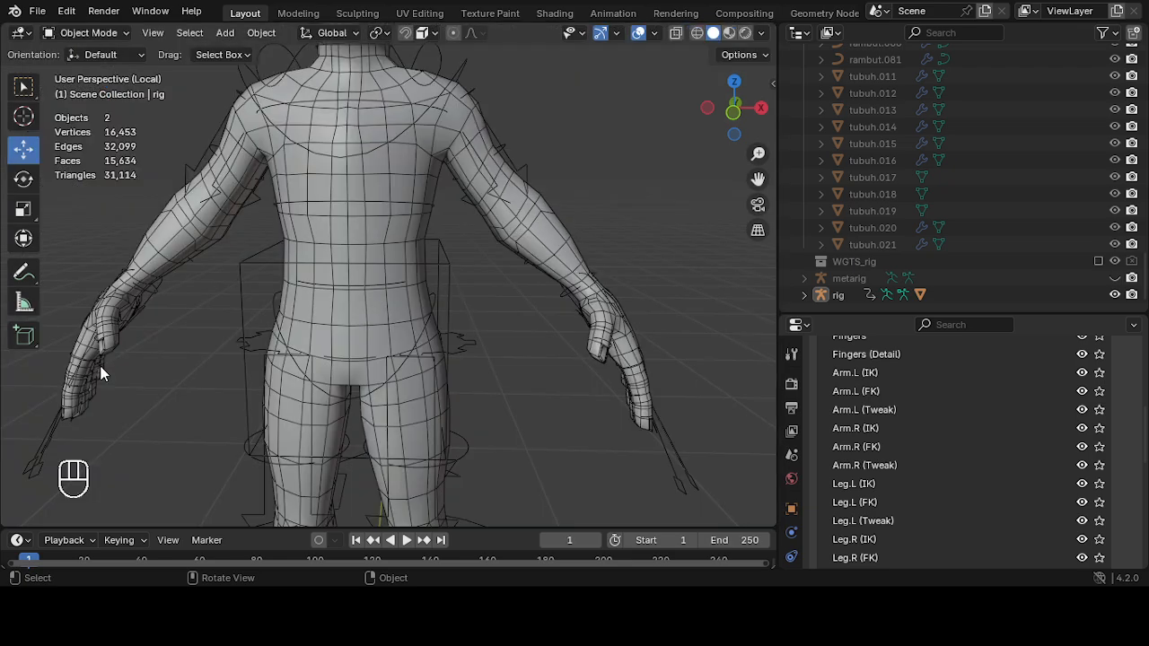
- Show the item properties with the Rig Layers controls beside the isolated character
{"action": "scroll", "coordinate": [459, 330], "scroll_direction": "down", "scroll_amount": 3}
{"action": "middle_click_drag", "start_coordinate": [533, 329], "coordinate": [711, 244]}
{"action": "scroll", "coordinate": [711, 244], "scroll_direction": "up", "scroll_amount": 3}
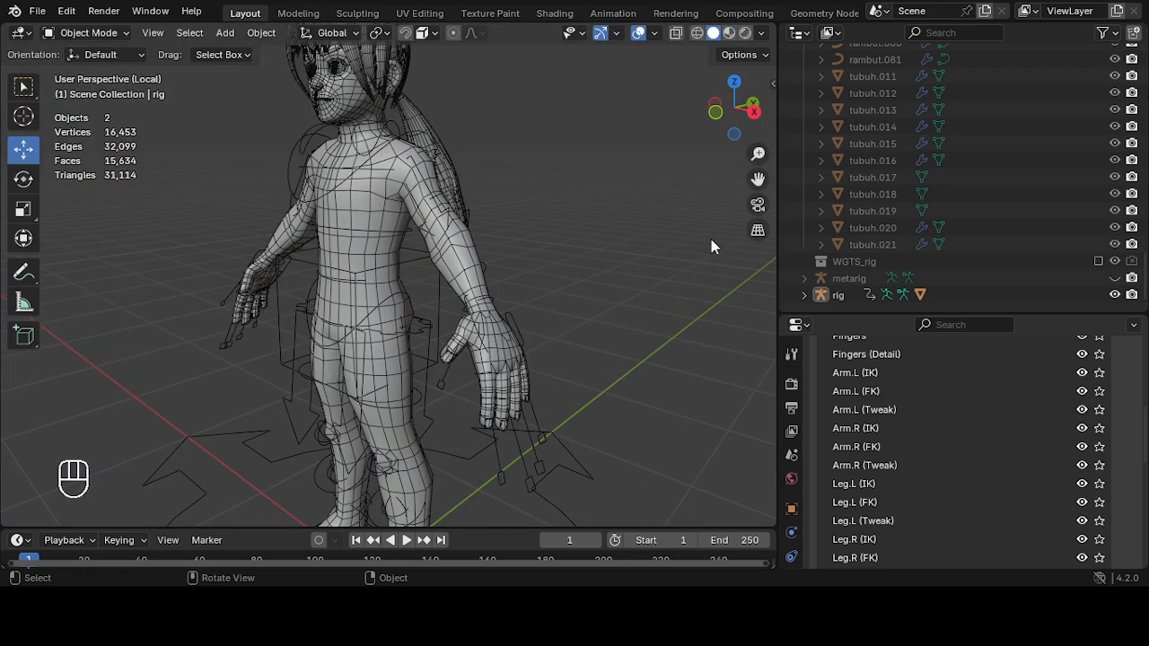
{"action": "key", "text": "n"}
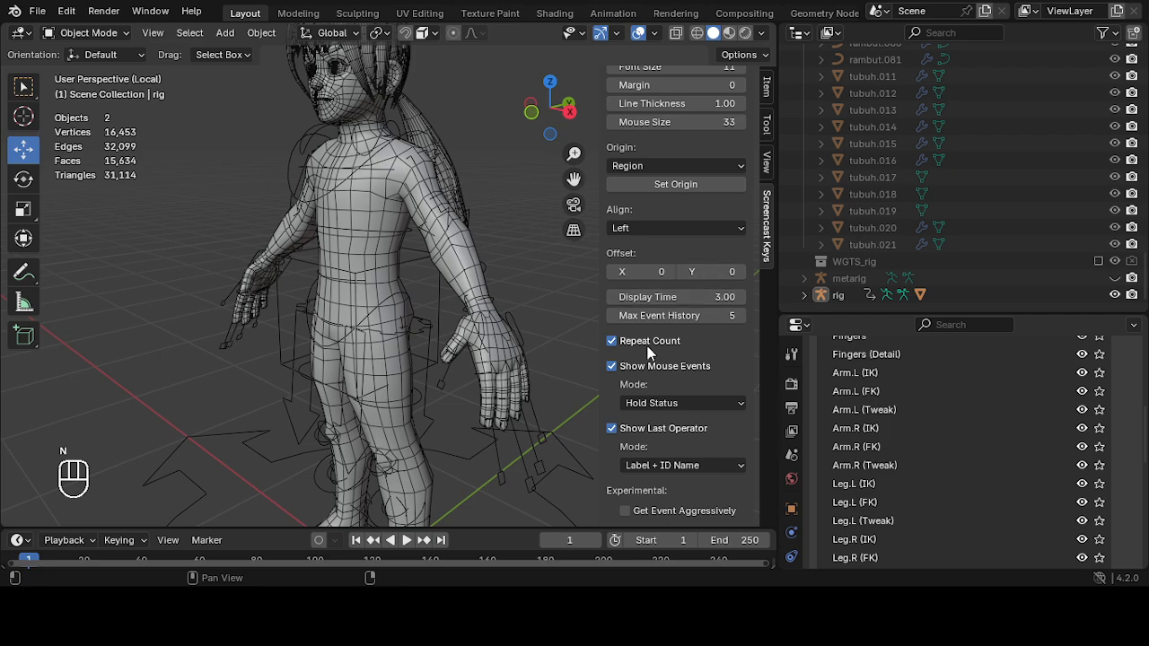
{"action": "scroll", "coordinate": [713, 267], "scroll_direction": "up", "scroll_amount": 5}
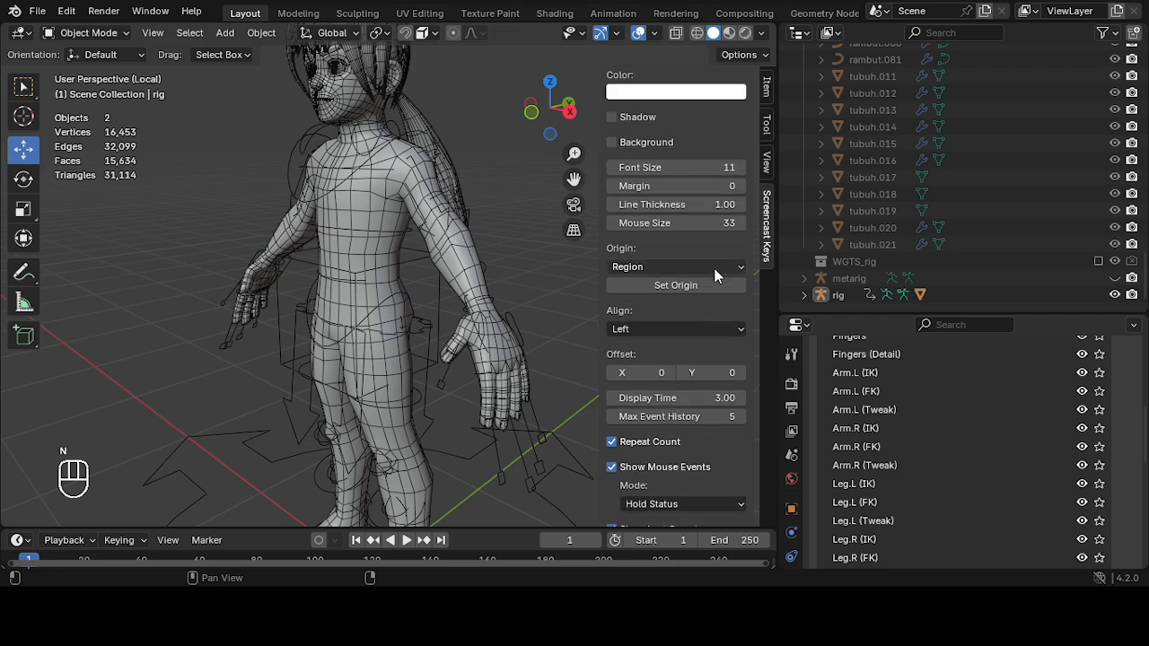
{"action": "left_click", "coordinate": [767, 87]}
{"action": "scroll", "coordinate": [716, 301], "scroll_direction": "down", "scroll_amount": 5}
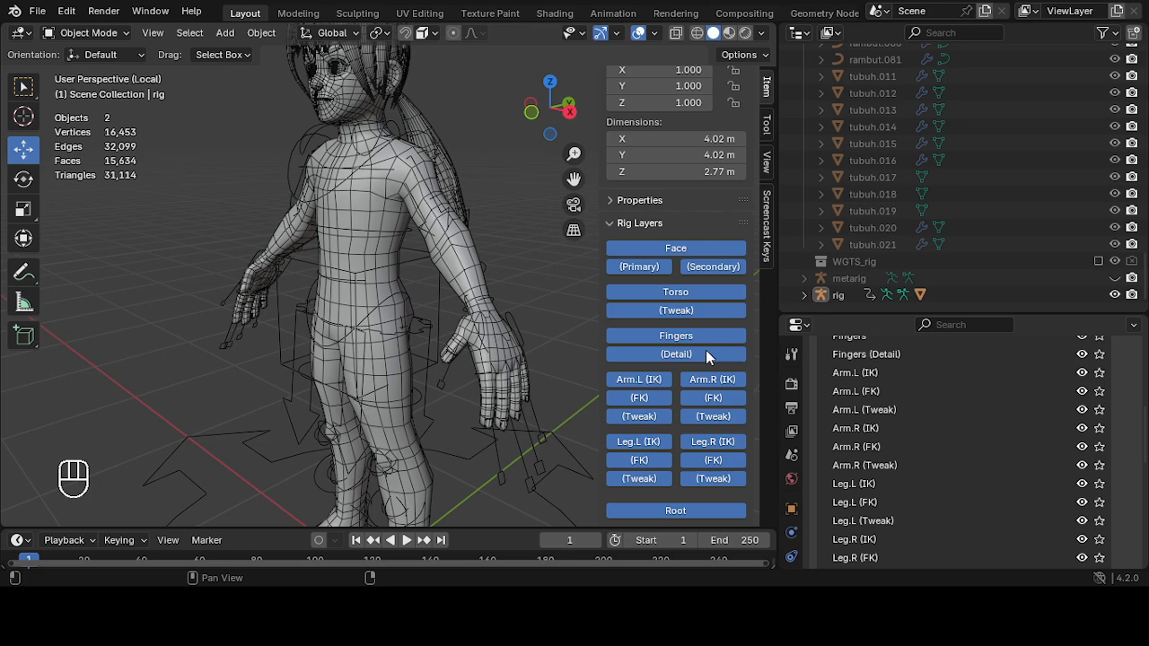
{"action": "scroll", "coordinate": [538, 278], "scroll_direction": "down", "scroll_amount": 3}
- Set the generated rig to display In Front of the body mesh and clear the selection
{"action": "middle_click_drag", "start_coordinate": [533, 276], "coordinate": [531, 323], "text": "shift"}
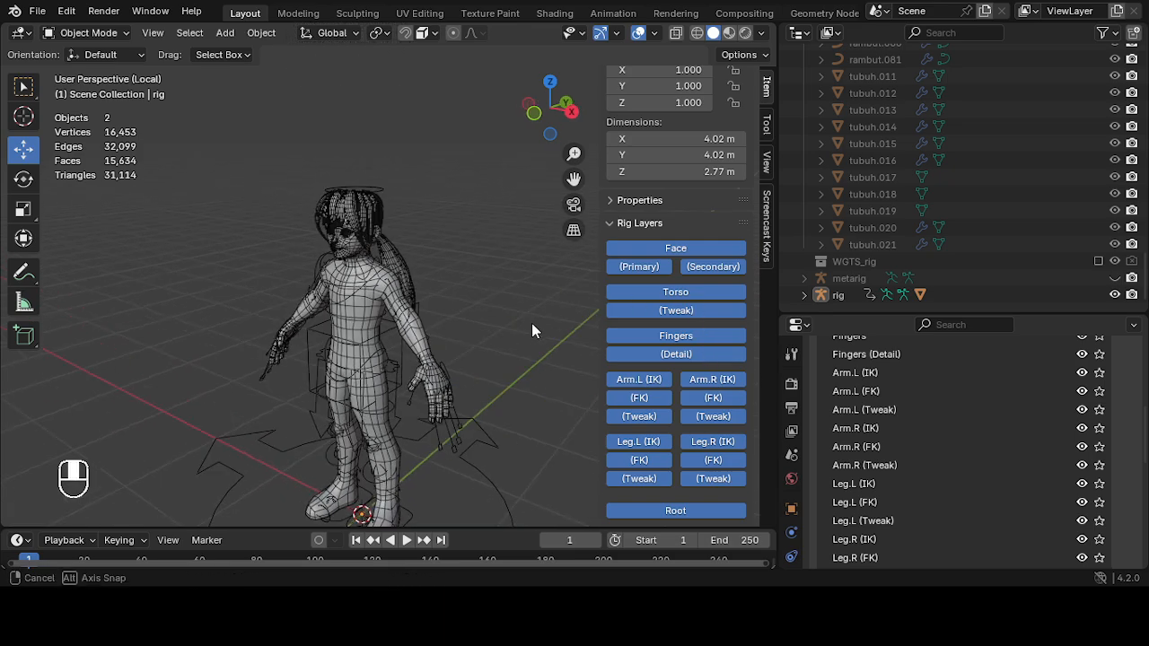
{"action": "scroll", "coordinate": [499, 301], "scroll_direction": "up", "scroll_amount": 3}
{"action": "middle_click_drag", "start_coordinate": [471, 302], "coordinate": [555, 206]}
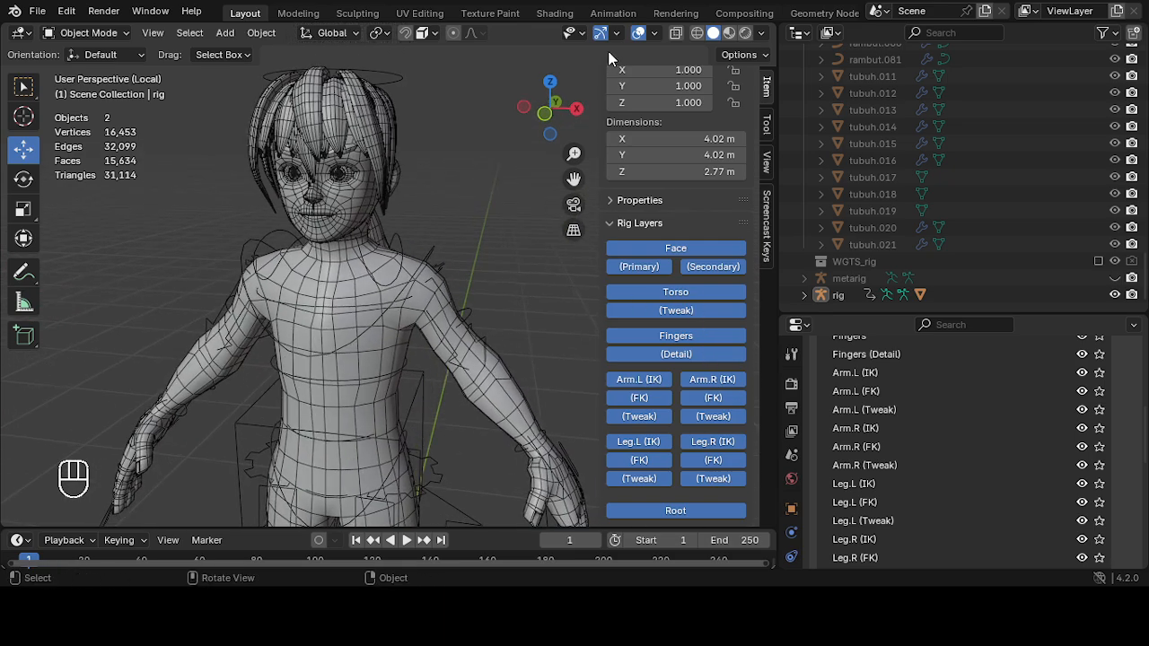
{"action": "left_click", "coordinate": [428, 254]}
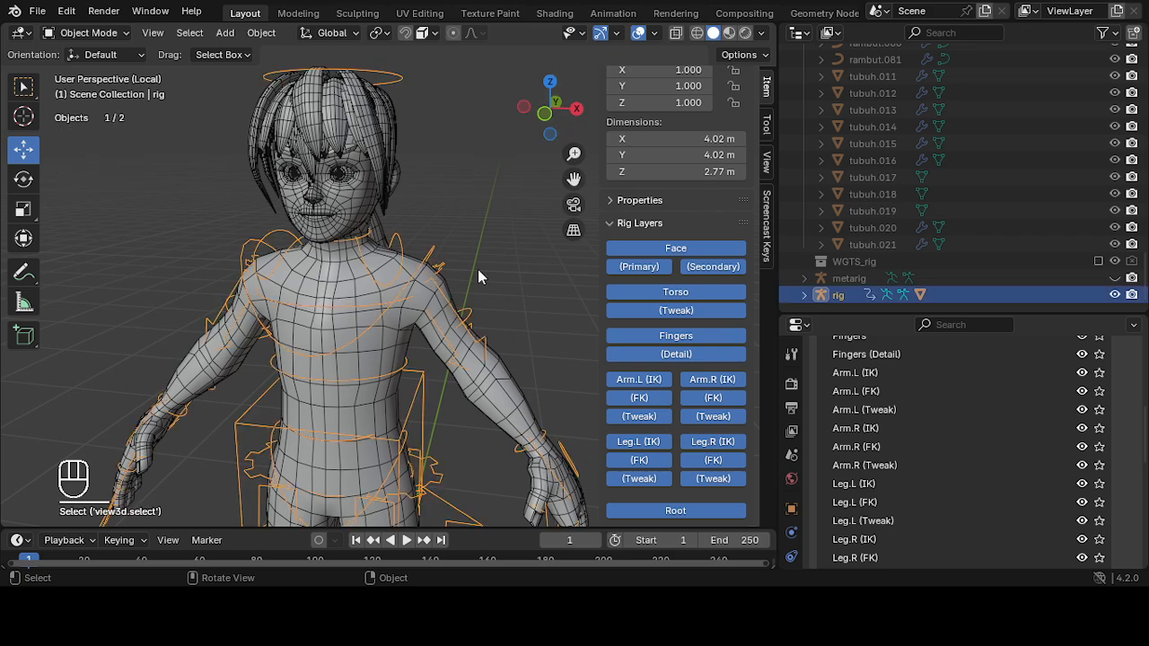
{"action": "scroll", "coordinate": [1118, 458], "scroll_direction": "down", "scroll_amount": 6}
{"action": "scroll", "coordinate": [1068, 457], "scroll_direction": "down", "scroll_amount": 3}
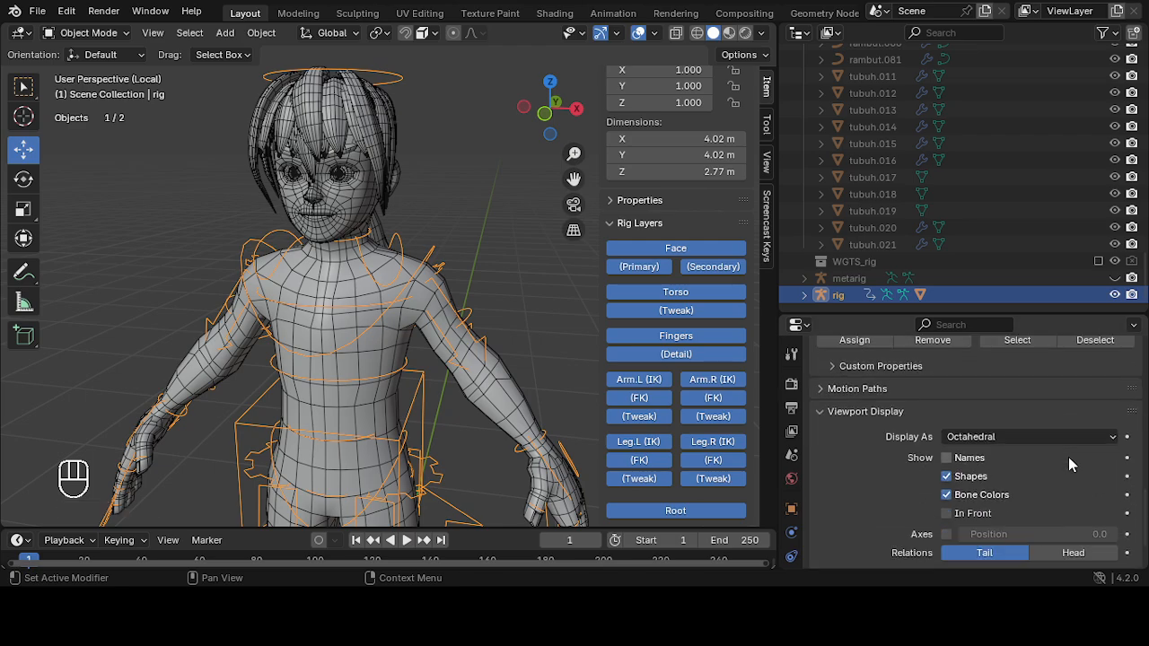
{"action": "left_click", "coordinate": [947, 482]}
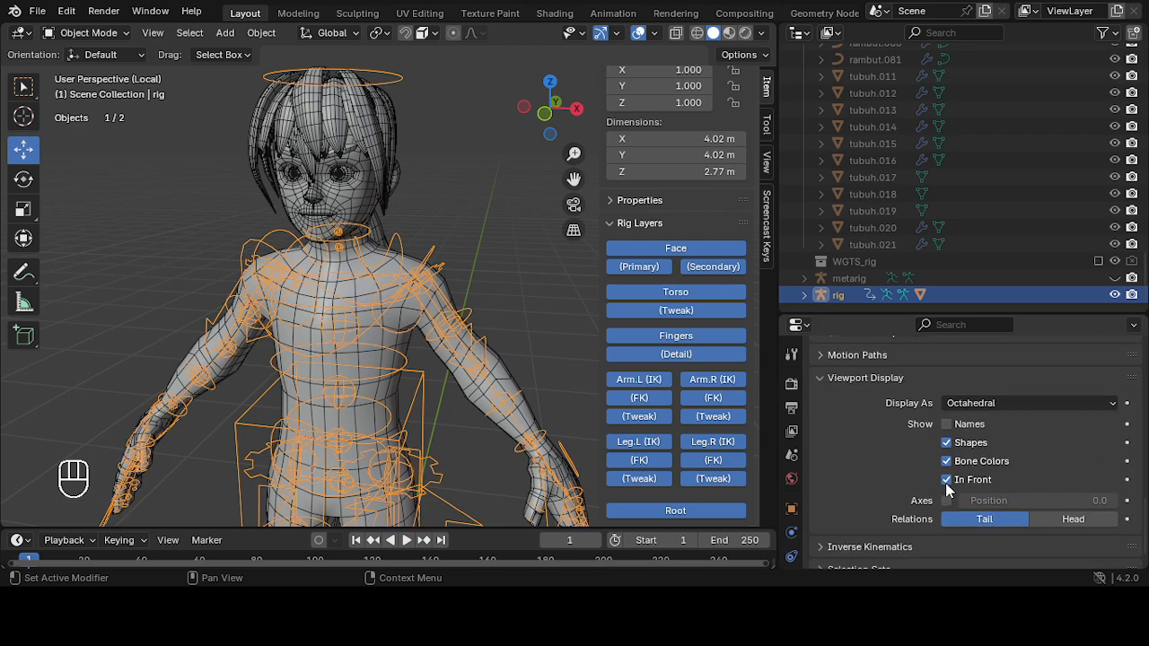
{"action": "left_click", "coordinate": [542, 339]}
{"action": "middle_click_drag", "start_coordinate": [542, 338], "coordinate": [501, 303]}
{"action": "mouse_move", "coordinate": [501, 303]}
{"action": "middle_mouse_down"}
{"action": "mouse_move", "coordinate": [511, 293]}
{"action": "mouse_move", "coordinate": [493, 287]}
{"action": "mouse_move", "coordinate": [484, 301]}
{"action": "middle_mouse_up"}
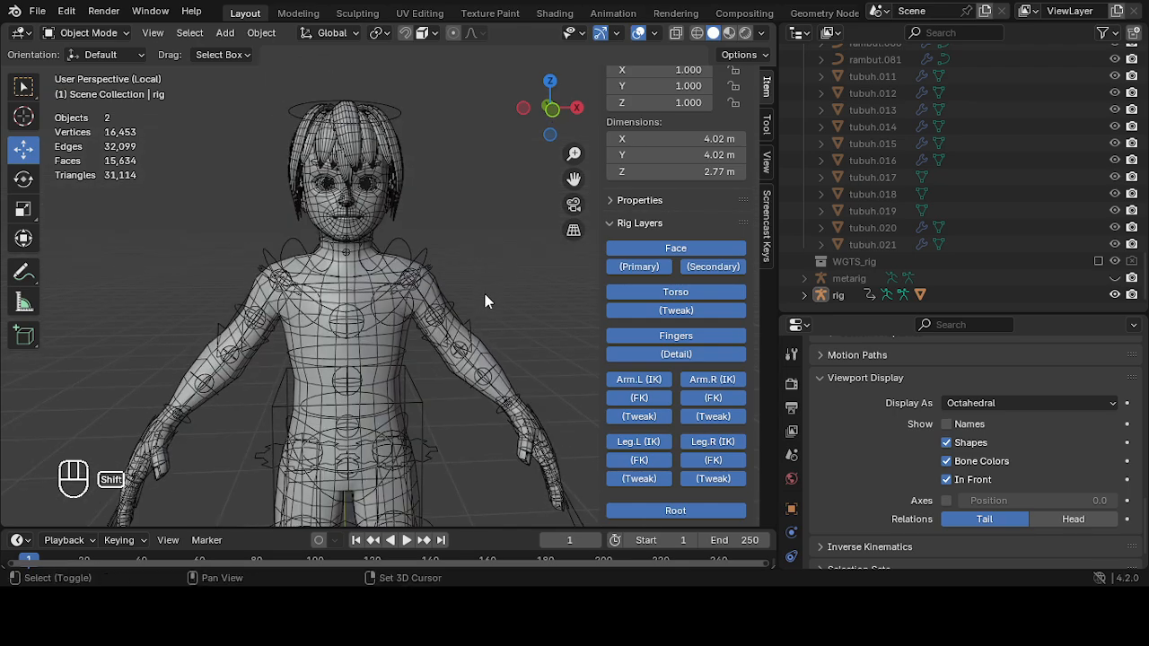
- Hide the rig's Face layer together with its Primary and Secondary face layers
{"action": "scroll", "coordinate": [486, 278], "scroll_direction": "down", "scroll_amount": 3}
{"action": "left_click", "coordinate": [668, 248]}
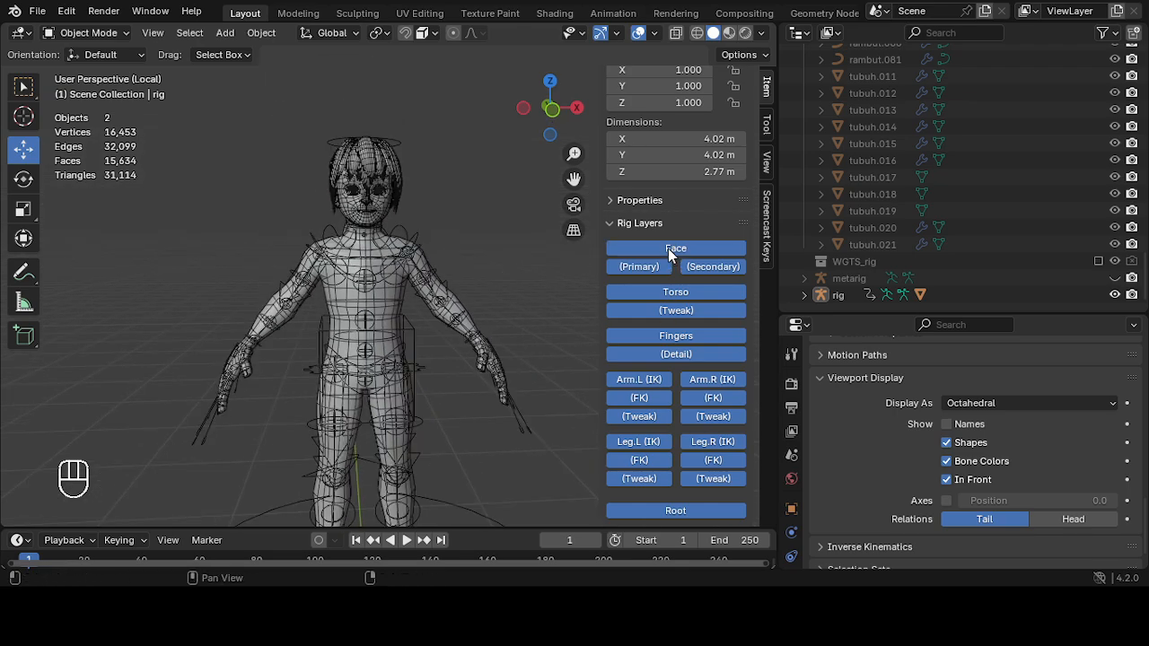
{"action": "scroll", "coordinate": [477, 247], "scroll_direction": "up", "scroll_amount": 4}
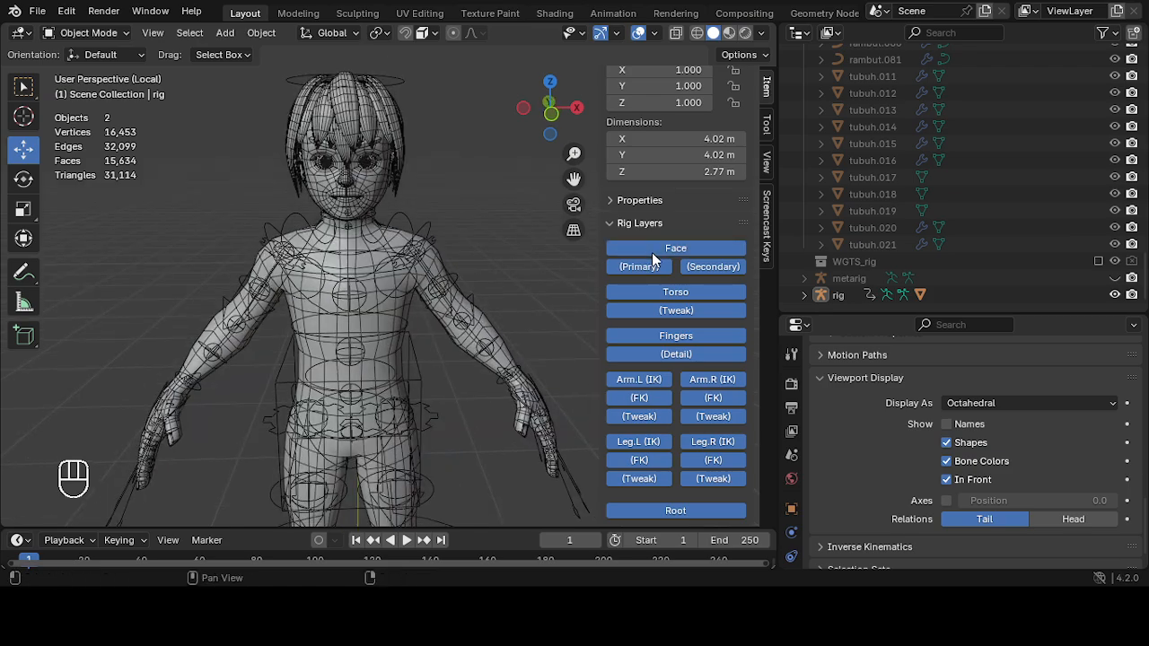
{"action": "left_click", "coordinate": [648, 267]}
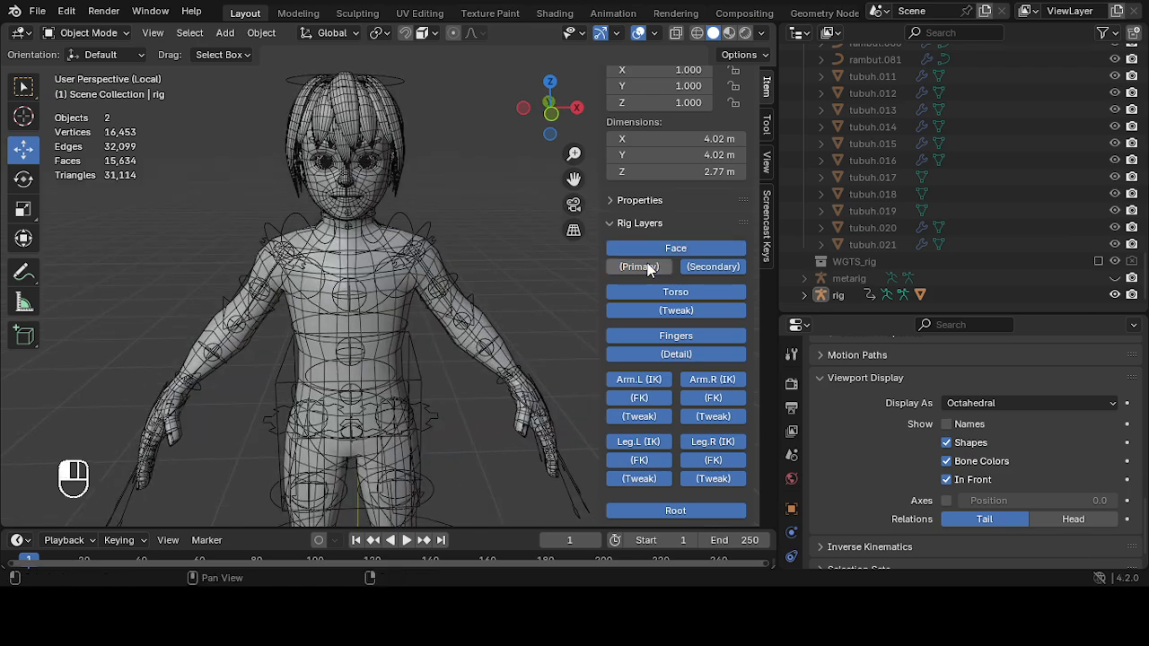
{"action": "left_click", "coordinate": [732, 268]}
{"action": "scroll", "coordinate": [463, 231], "scroll_direction": "up", "scroll_amount": 4}
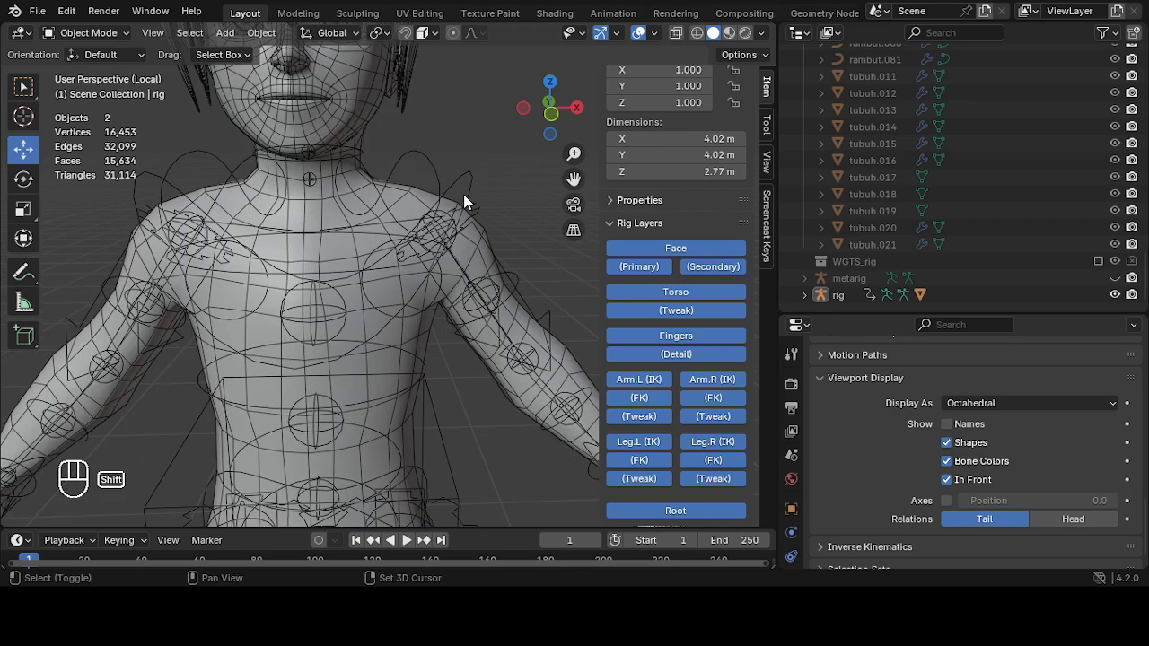
{"action": "left_click", "coordinate": [652, 267]}
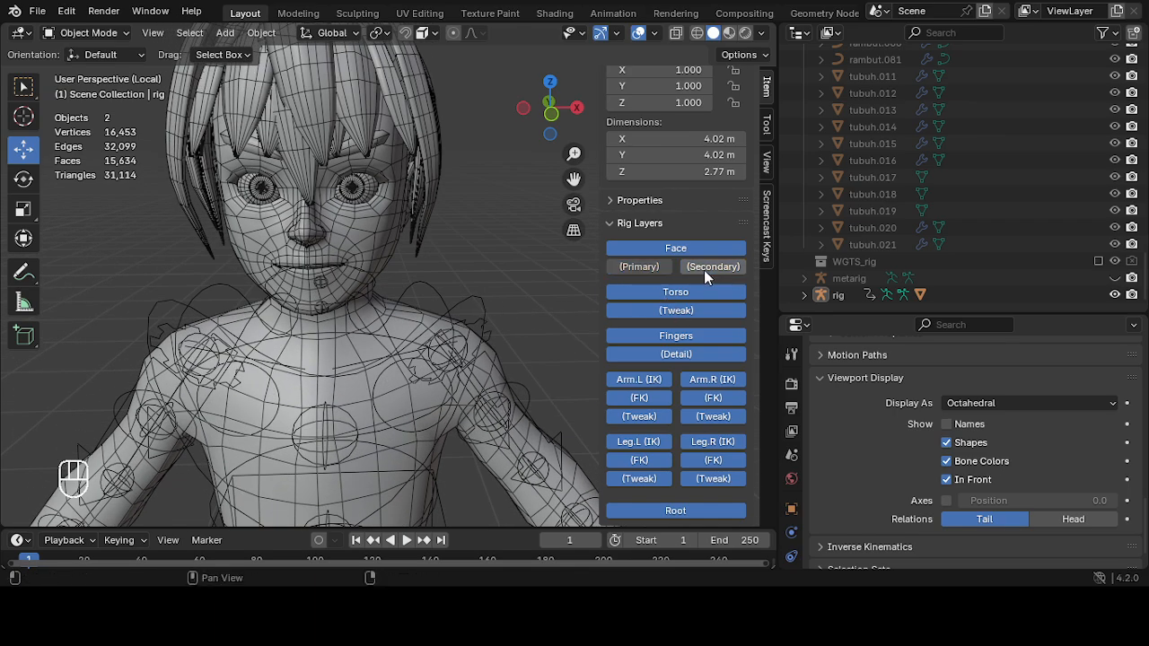
{"action": "left_click", "coordinate": [703, 269]}
{"action": "left_click", "coordinate": [648, 250]}
{"action": "scroll", "coordinate": [458, 258], "scroll_direction": "down", "scroll_amount": 4}
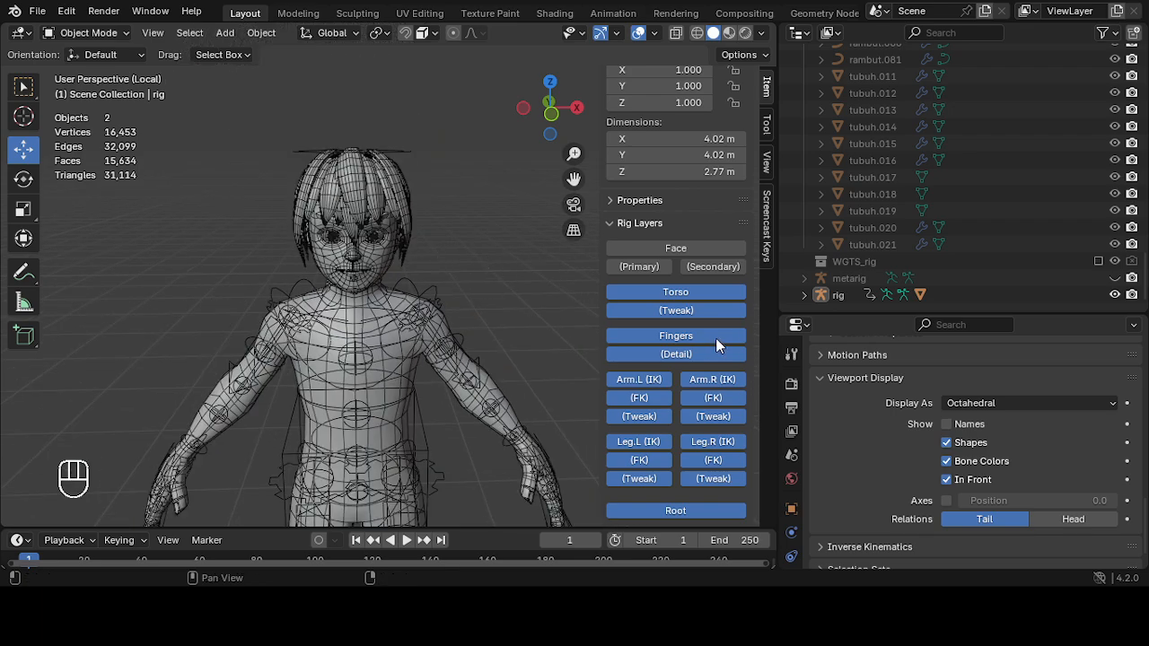
- Toggle the rig's torso layers to compare them, leaving Torso shown and its Tweak layer hidden
{"action": "left_click", "coordinate": [669, 294]}
{"action": "left_click", "coordinate": [670, 294]}
{"action": "left_click", "coordinate": [669, 293]}
{"action": "left_click", "coordinate": [669, 294]}
{"action": "left_click", "coordinate": [673, 309]}
{"action": "left_click", "coordinate": [673, 308]}
{"action": "left_click", "coordinate": [673, 309]}
{"action": "left_click", "coordinate": [673, 309]}
{"action": "scroll", "coordinate": [452, 304], "scroll_direction": "down", "scroll_amount": 4, "text": "shift"}
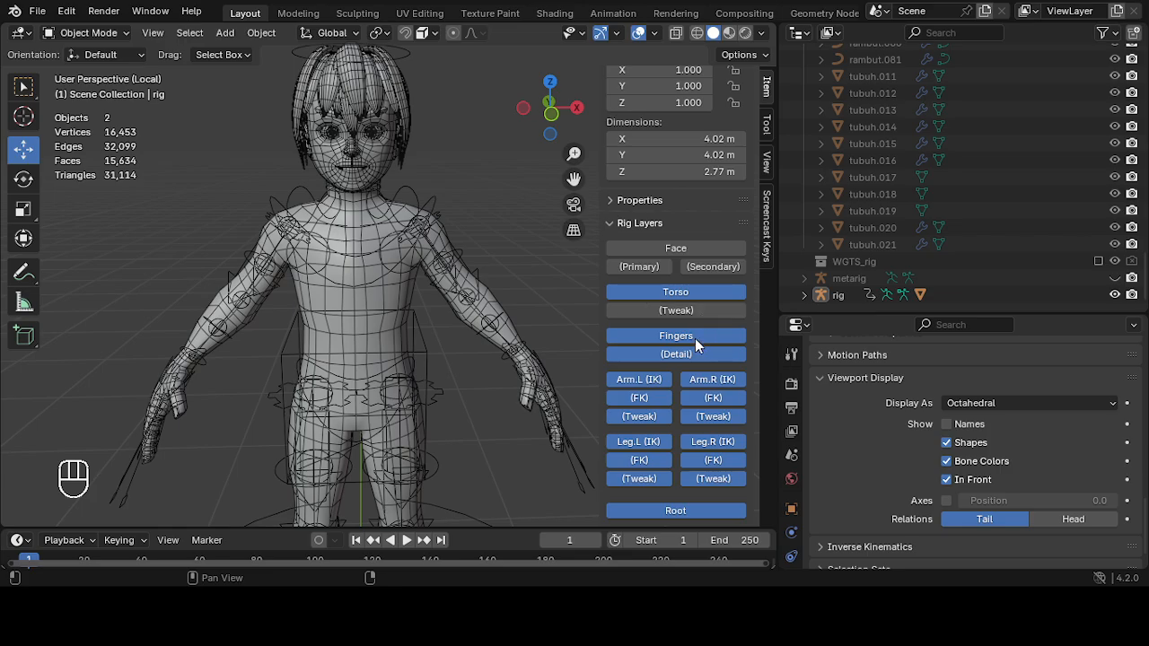
- Hide the finger Detail layer while leaving the main Fingers layer shown
{"action": "middle_click_drag", "start_coordinate": [574, 314], "coordinate": [604, 302]}
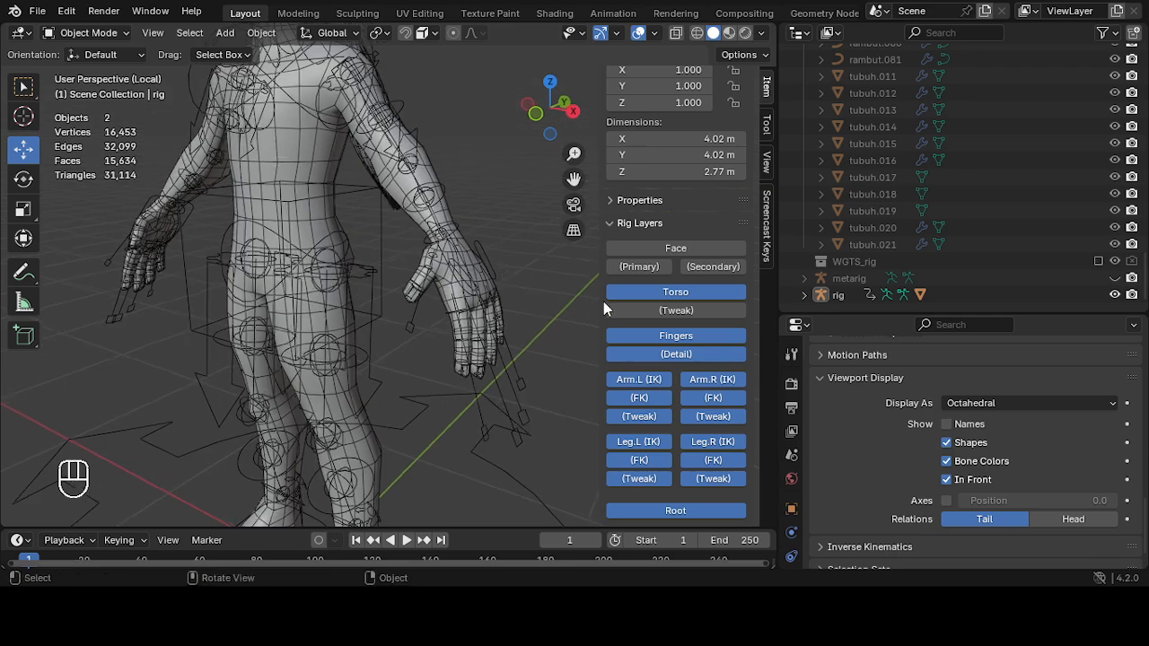
{"action": "left_click", "coordinate": [668, 337]}
{"action": "left_click", "coordinate": [669, 337]}
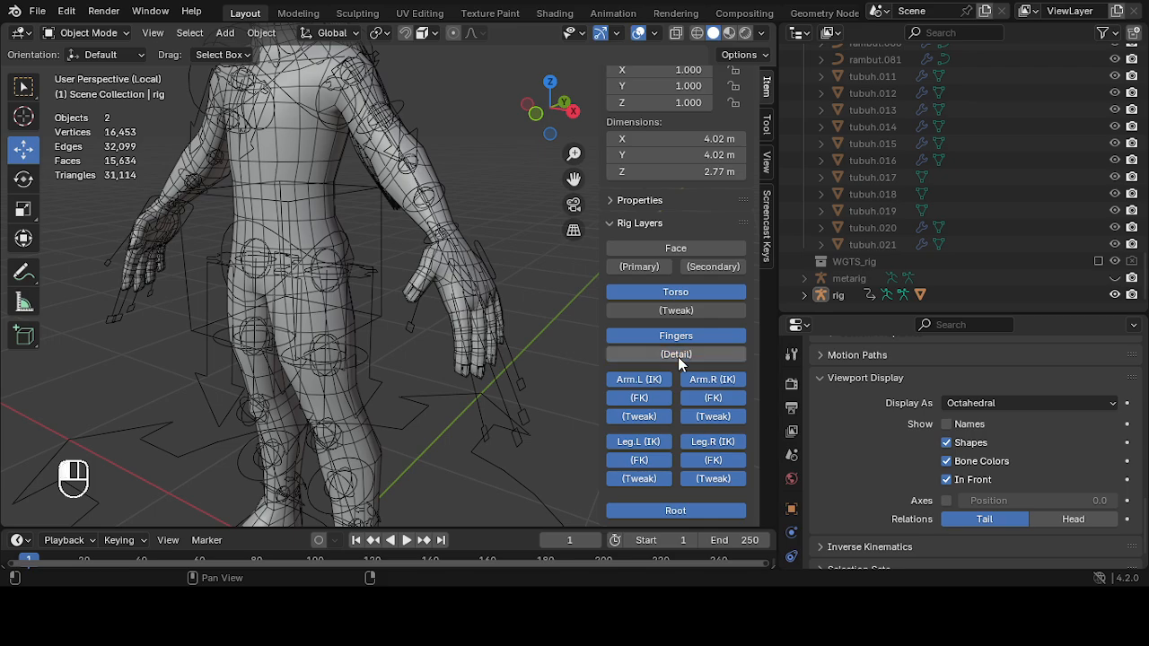
{"action": "left_click", "coordinate": [677, 356]}
- Hide the Tweak layers of both the left and right arms
{"action": "middle_click_drag", "start_coordinate": [584, 361], "coordinate": [530, 341]}
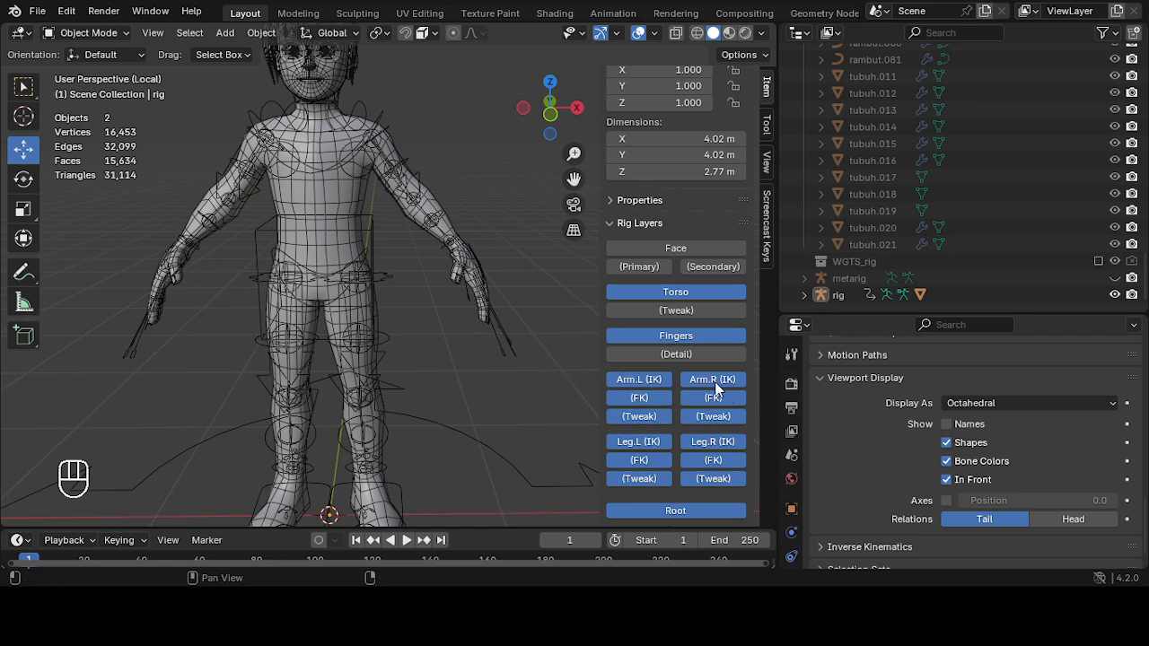
{"action": "middle_click_drag", "start_coordinate": [515, 310], "coordinate": [551, 333]}
{"action": "scroll", "coordinate": [526, 344], "scroll_direction": "up", "scroll_amount": 3}
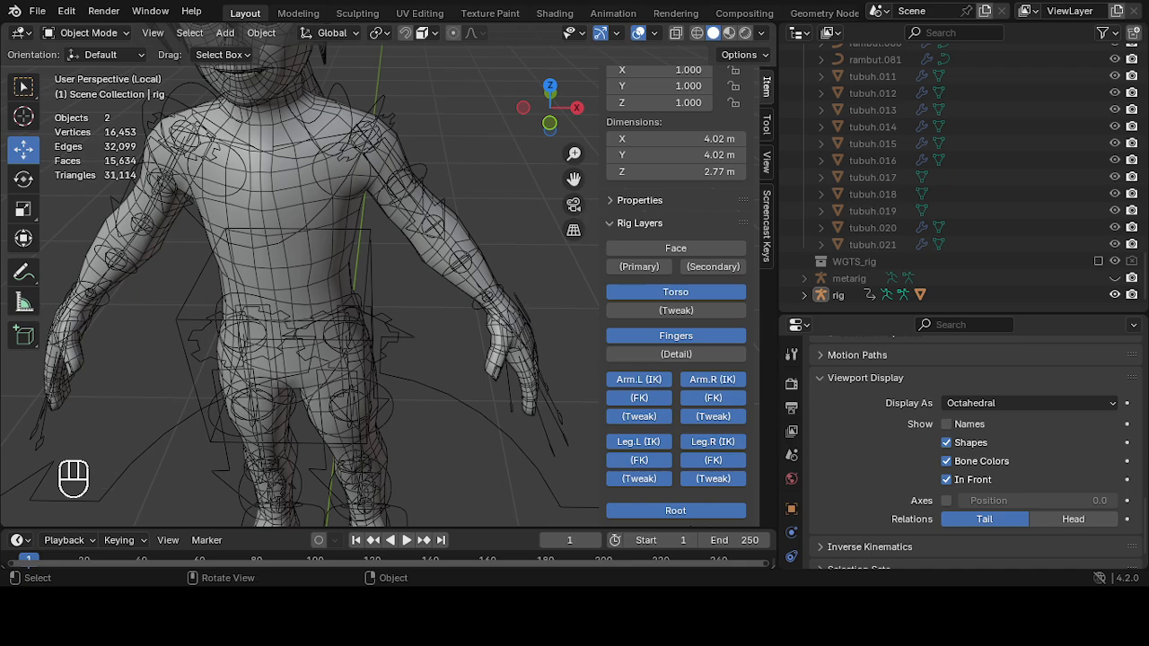
{"action": "scroll", "coordinate": [533, 244], "scroll_direction": "down", "scroll_amount": 2}
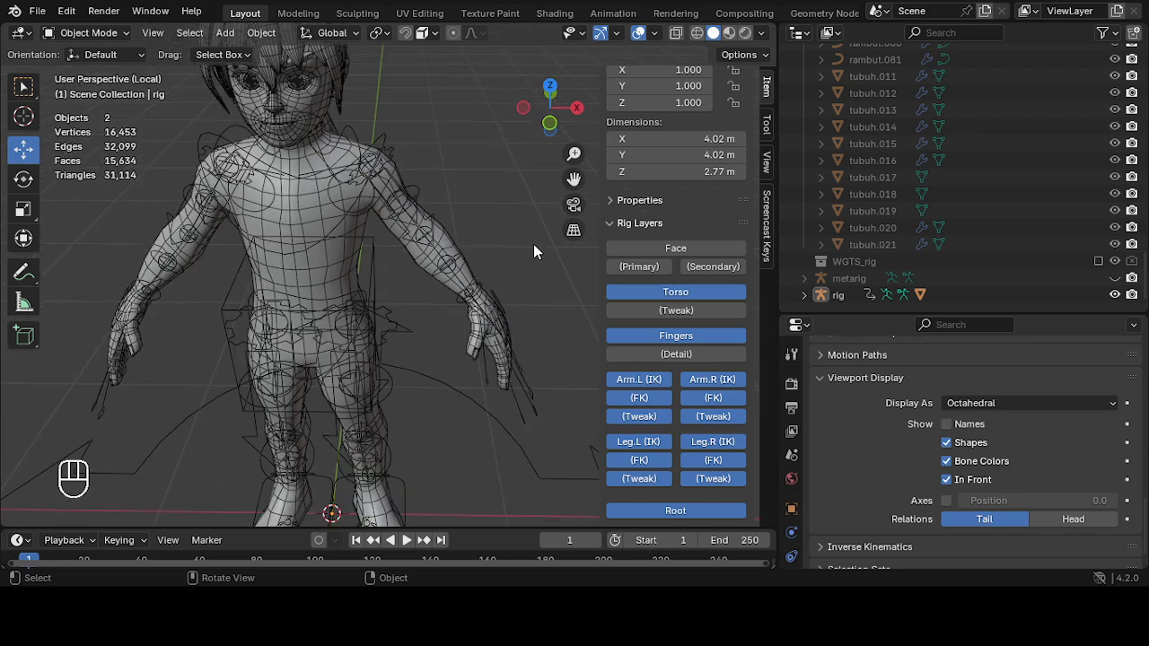
{"action": "scroll", "coordinate": [548, 264], "scroll_direction": "up", "scroll_amount": 2}
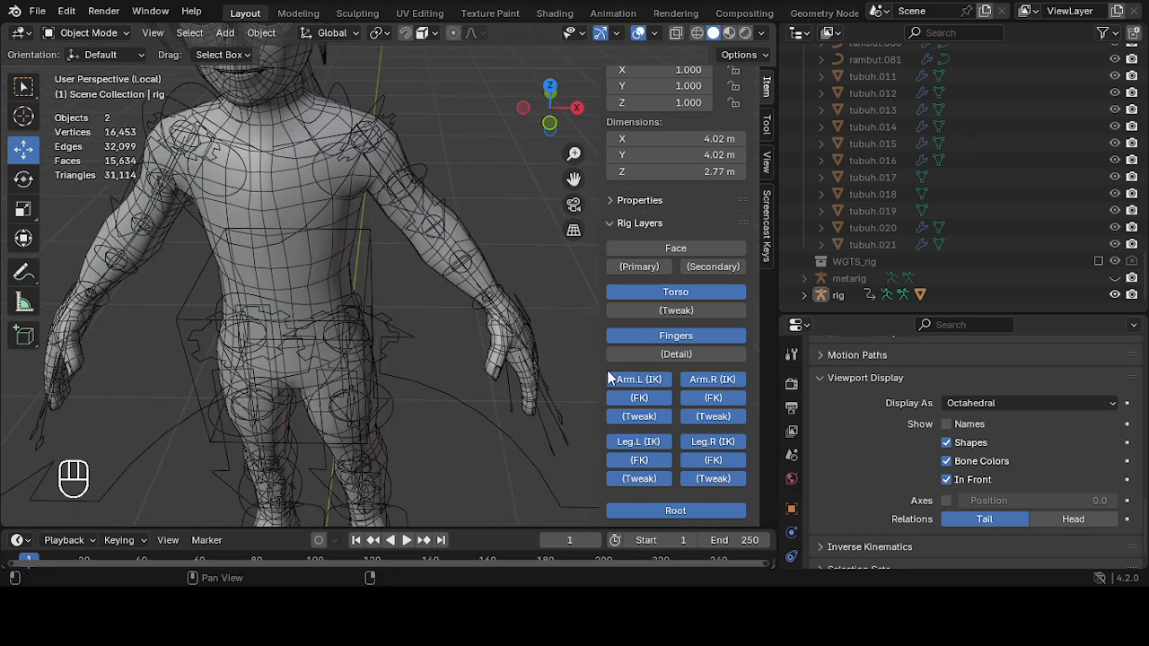
{"action": "left_click", "coordinate": [644, 419]}
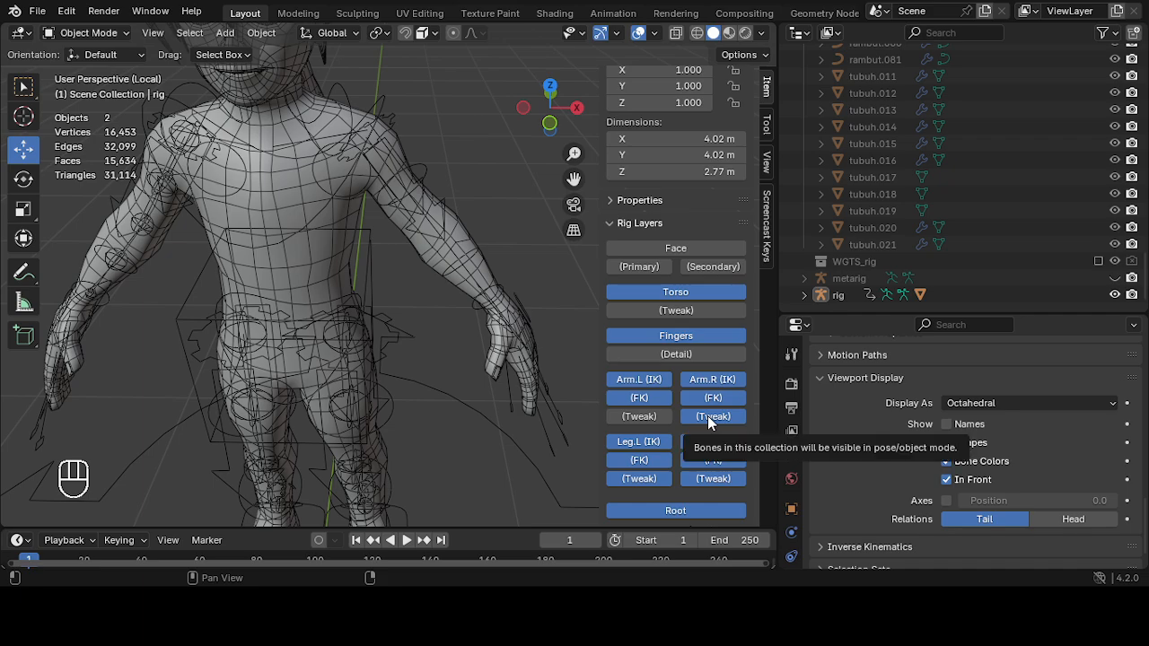
{"action": "left_click", "coordinate": [707, 415]}
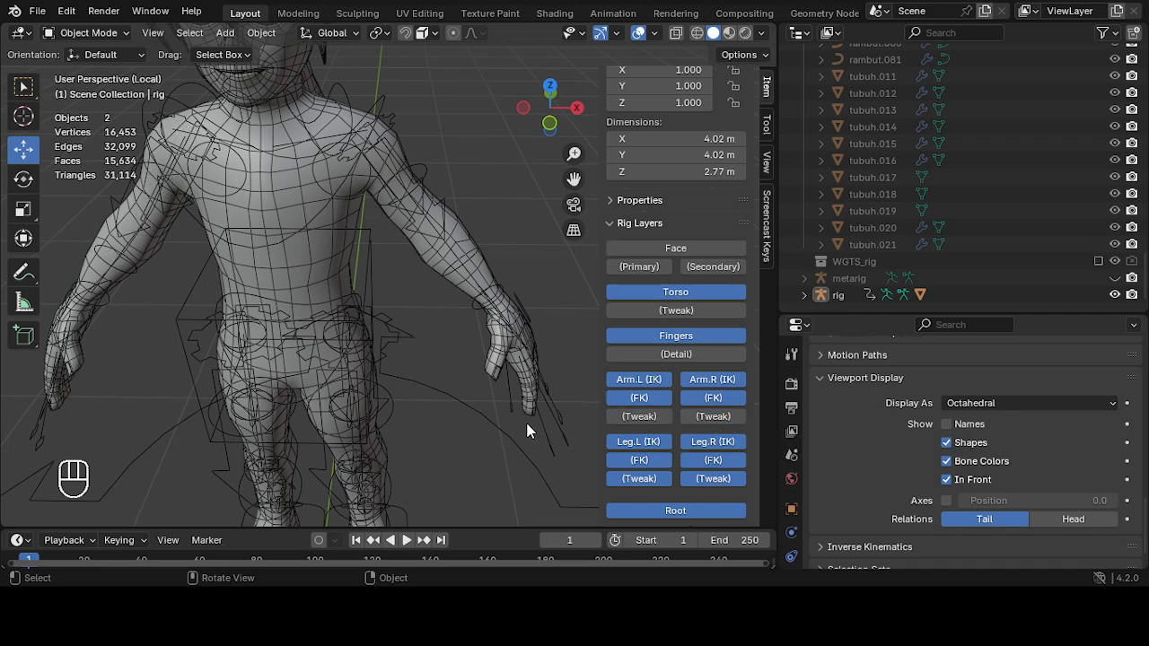
- Hide the Tweak layers of both legs and save the file
{"action": "scroll", "coordinate": [528, 429], "scroll_direction": "down", "scroll_amount": 1}
{"action": "middle_click_drag", "start_coordinate": [436, 431], "coordinate": [436, 377]}
{"action": "middle_click_drag", "start_coordinate": [435, 444], "coordinate": [463, 292], "text": "shift"}
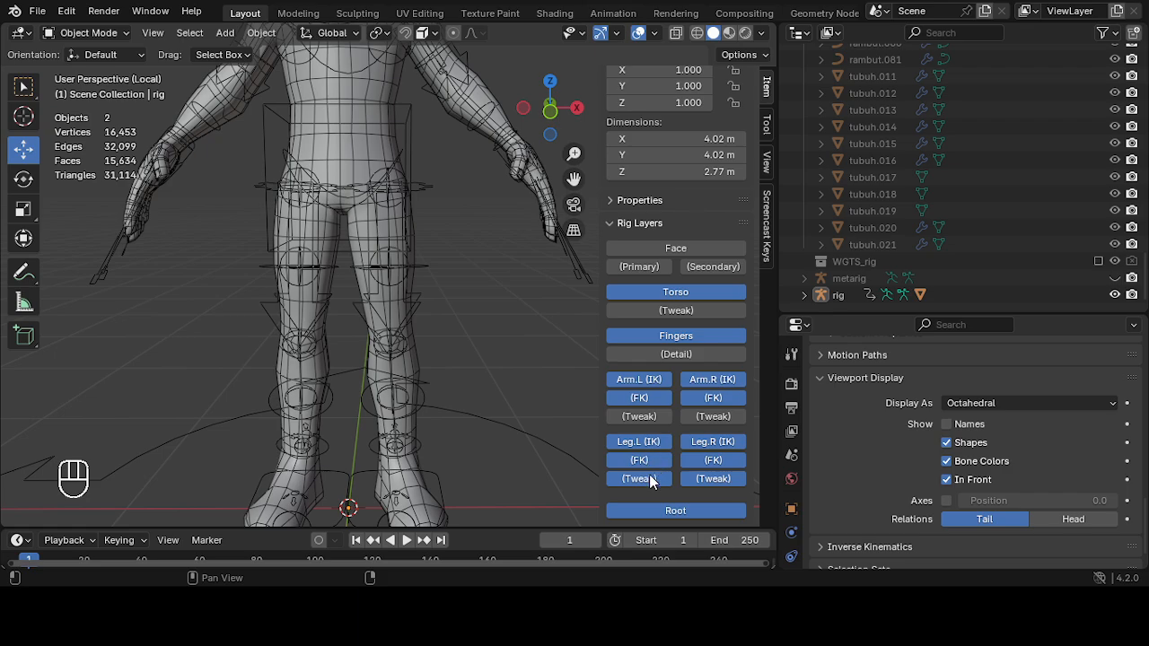
{"action": "left_click", "coordinate": [649, 478]}
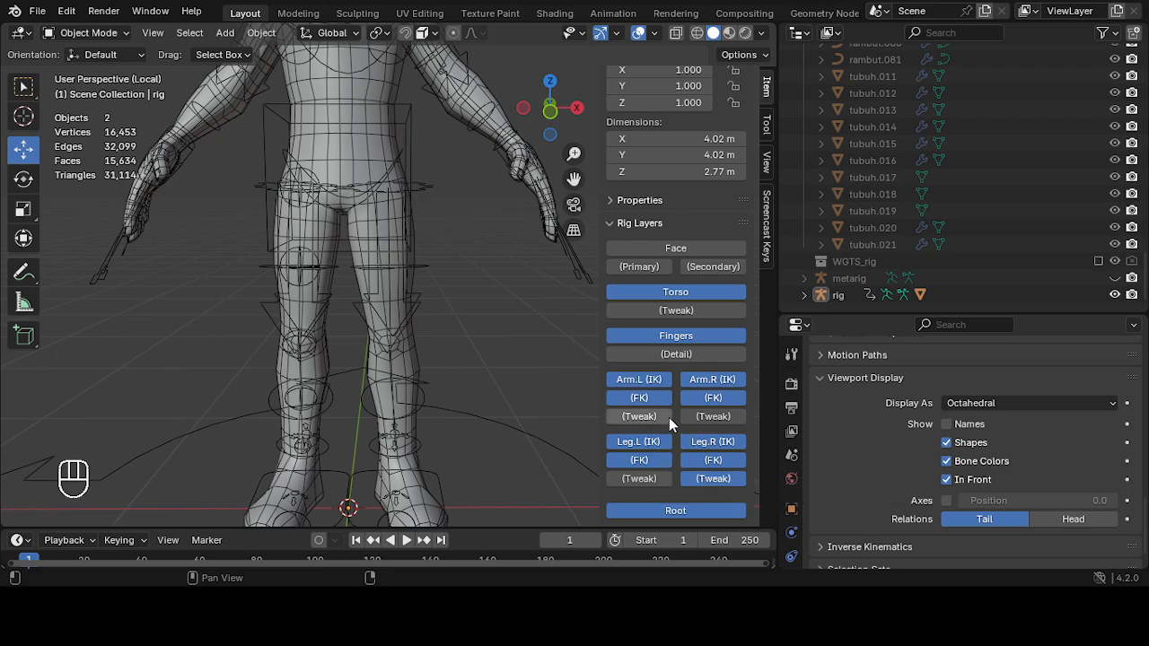
{"action": "scroll", "coordinate": [528, 439], "scroll_direction": "down", "scroll_amount": 3}
{"action": "scroll", "coordinate": [528, 439], "scroll_direction": "down", "scroll_amount": 2}
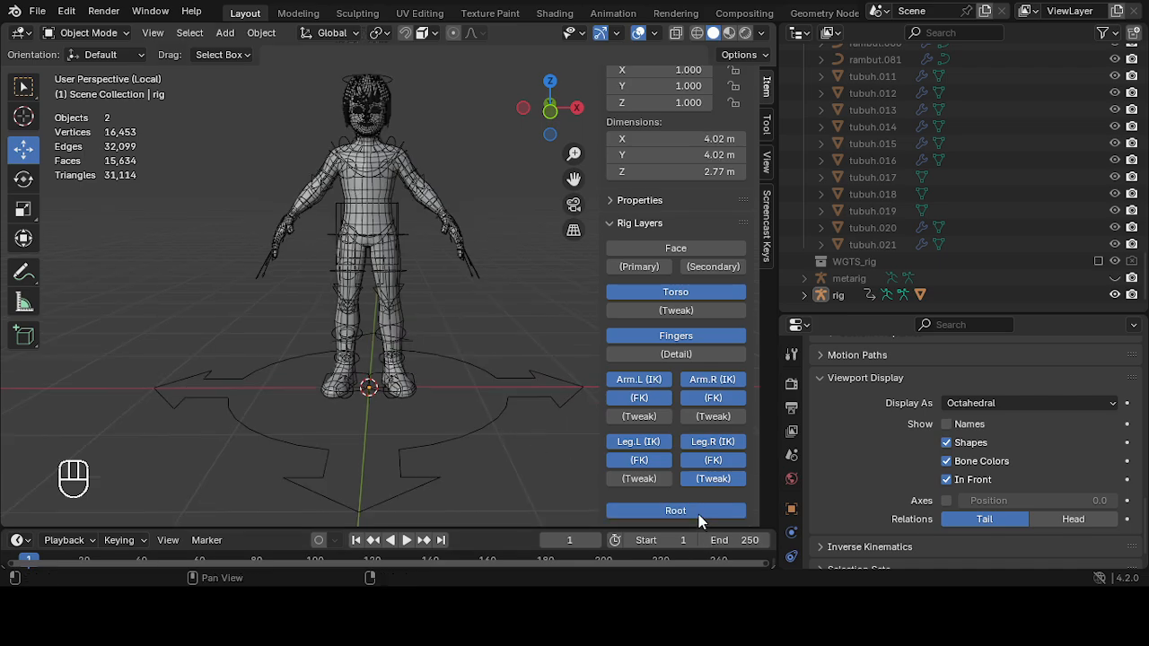
{"action": "scroll", "coordinate": [440, 347], "scroll_direction": "up", "scroll_amount": 2}
{"action": "key", "text": "ctrl+s"}
{"action": "scroll", "coordinate": [449, 350], "scroll_direction": "up", "scroll_amount": 3}
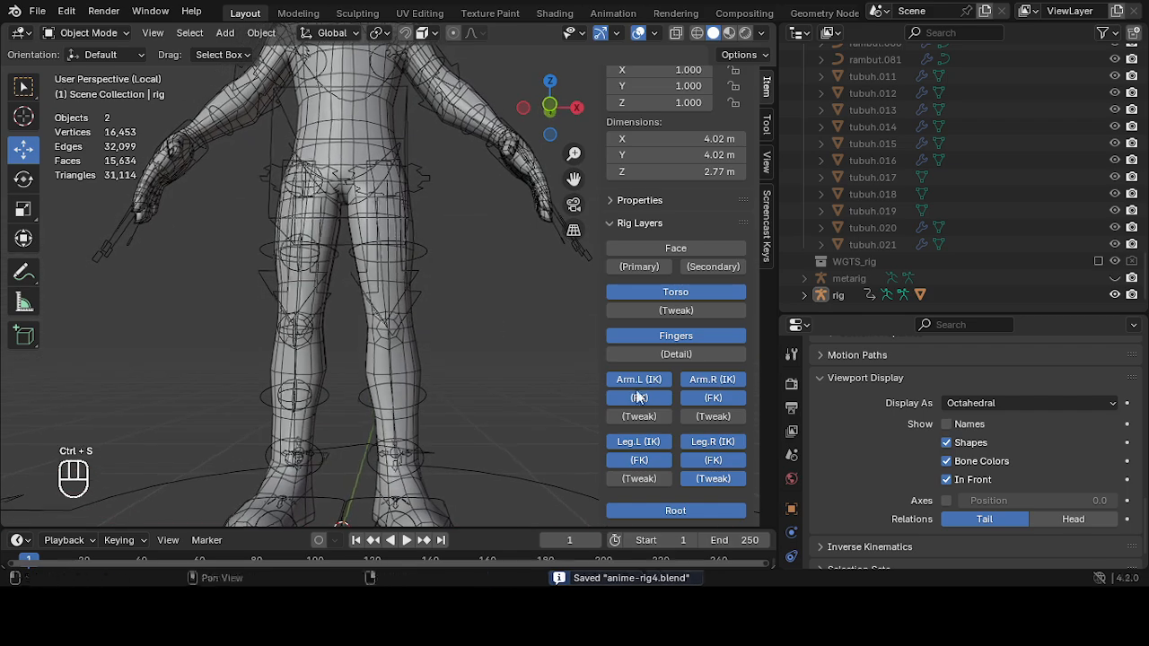
{"action": "left_click", "coordinate": [715, 479]}
{"action": "scroll", "coordinate": [499, 409], "scroll_direction": "down", "scroll_amount": 4}
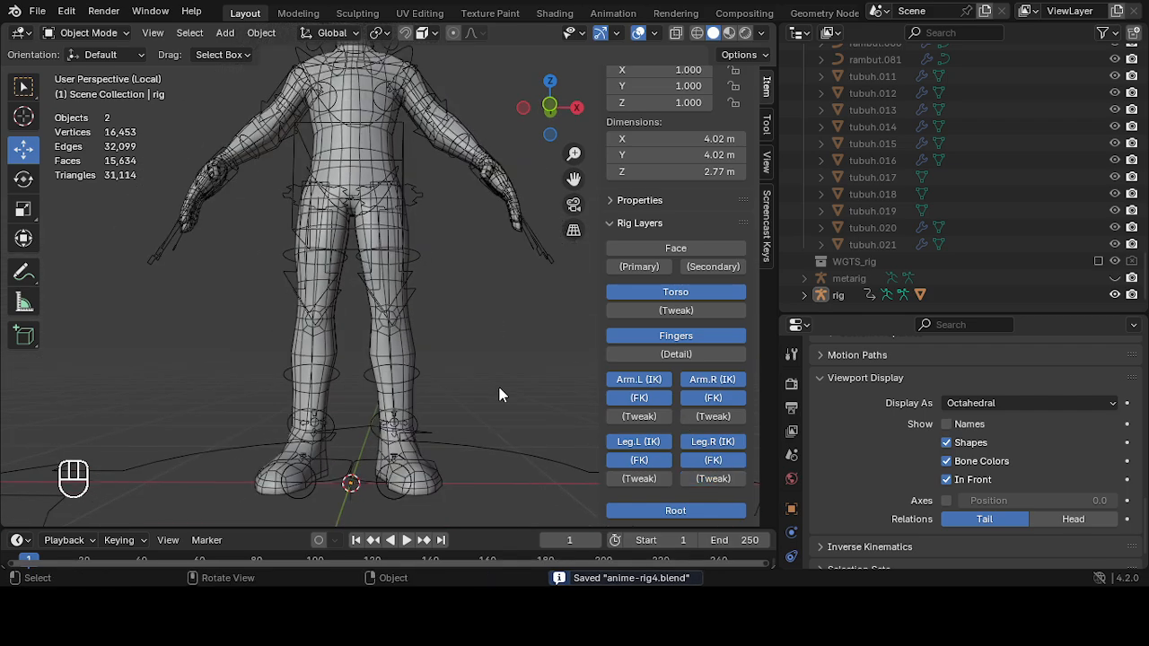
{"action": "middle_click_drag", "start_coordinate": [500, 395], "coordinate": [470, 396]}
{"action": "key", "text": "ctrl+s"}
- Hide the left arm's FK layer, leaving its IK layer shown
{"action": "scroll", "coordinate": [473, 341], "scroll_direction": "up", "scroll_amount": 4}
{"action": "scroll", "coordinate": [457, 334], "scroll_direction": "down", "scroll_amount": 3}
{"action": "middle_click_drag", "start_coordinate": [456, 329], "coordinate": [452, 321]}
{"action": "scroll", "coordinate": [451, 321], "scroll_direction": "down", "scroll_amount": 3}
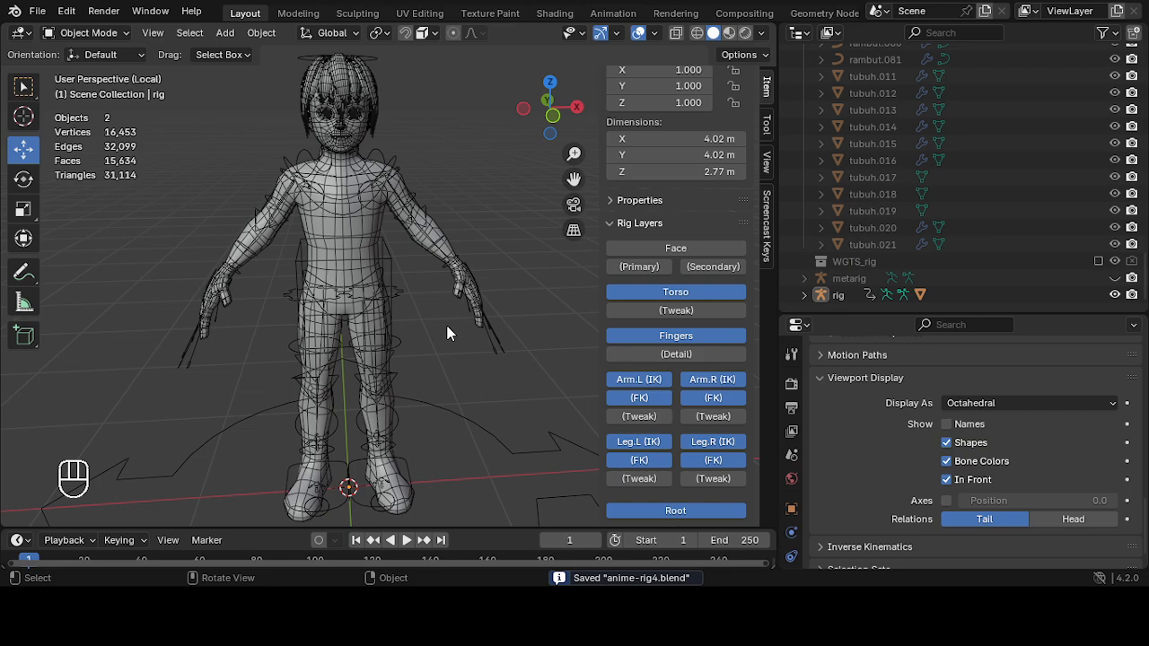
{"action": "scroll", "coordinate": [447, 326], "scroll_direction": "up", "scroll_amount": 4}
{"action": "middle_click_drag", "start_coordinate": [447, 326], "coordinate": [420, 367], "text": "shift"}
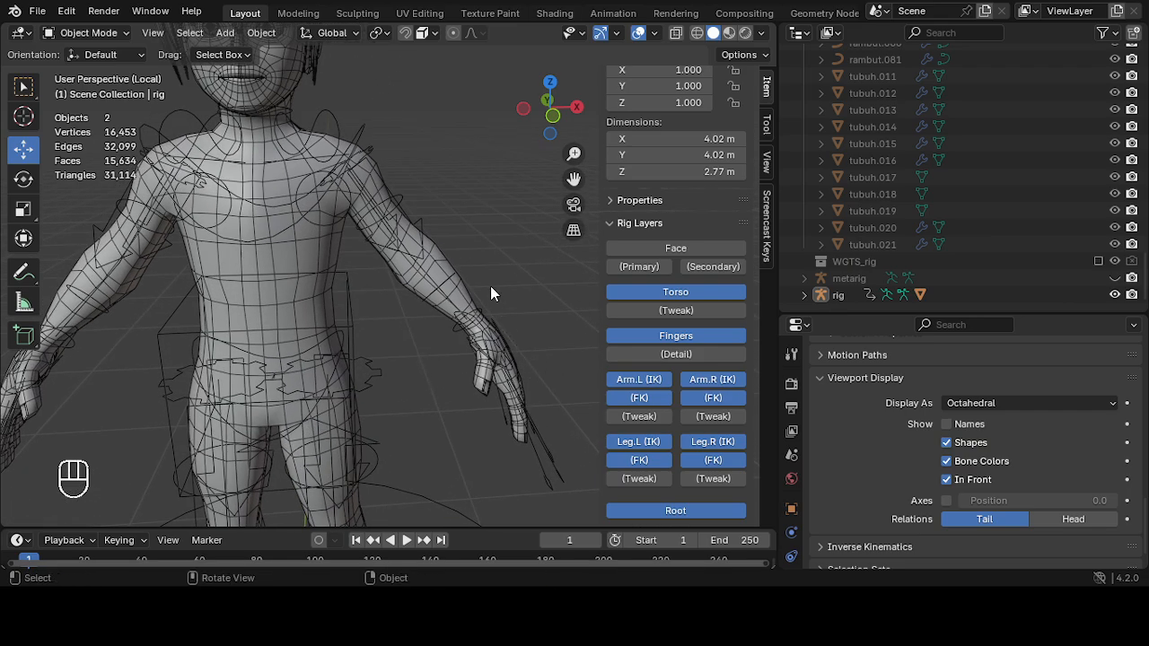
{"action": "scroll", "coordinate": [491, 292], "scroll_direction": "down", "scroll_amount": 4}
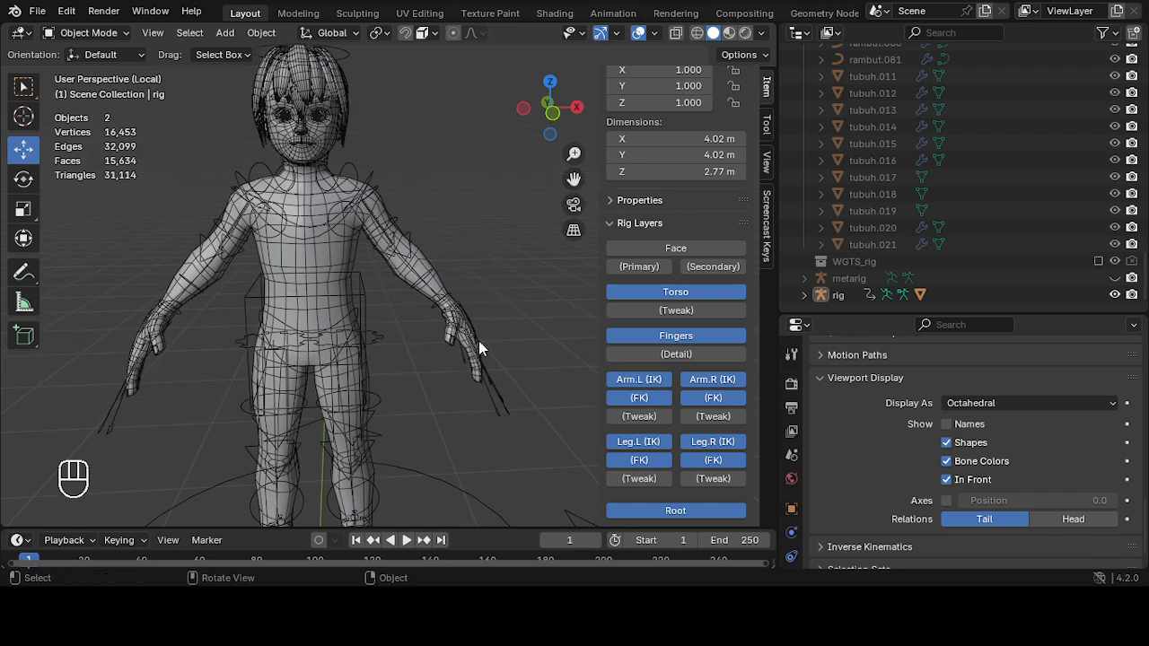
{"action": "scroll", "coordinate": [478, 340], "scroll_direction": "up", "scroll_amount": 3}
{"action": "scroll", "coordinate": [504, 361], "scroll_direction": "down", "scroll_amount": 2}
{"action": "scroll", "coordinate": [630, 379], "scroll_direction": "up", "scroll_amount": 1}
{"action": "scroll", "coordinate": [633, 392], "scroll_direction": "down", "scroll_amount": 1}
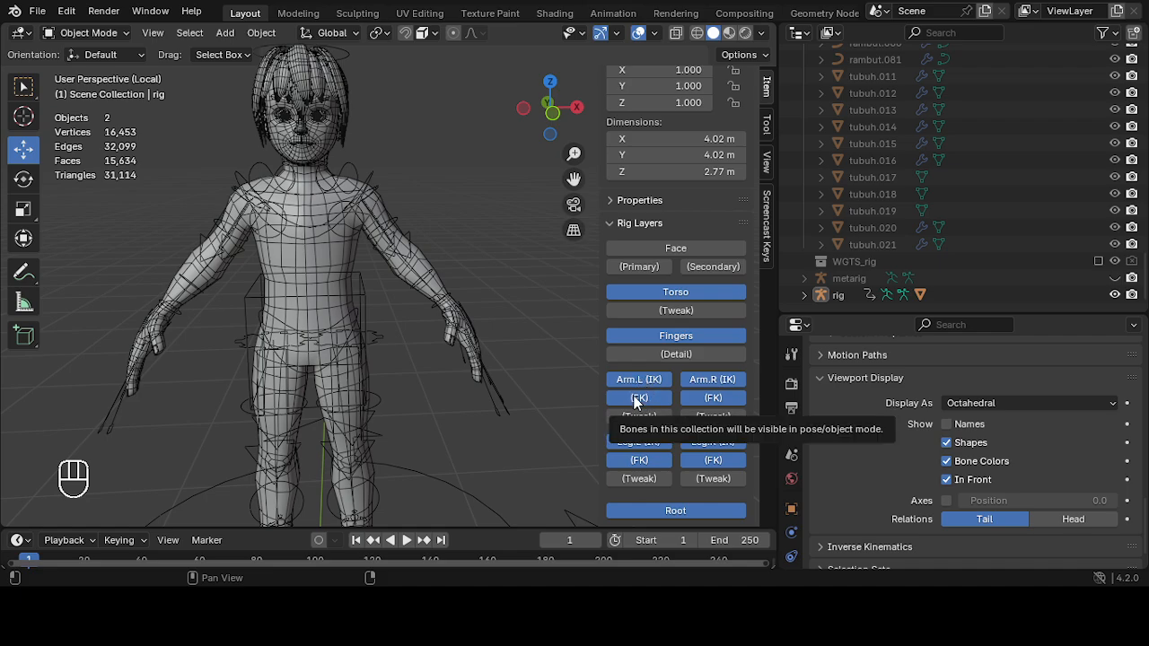
{"action": "left_click", "coordinate": [634, 400]}
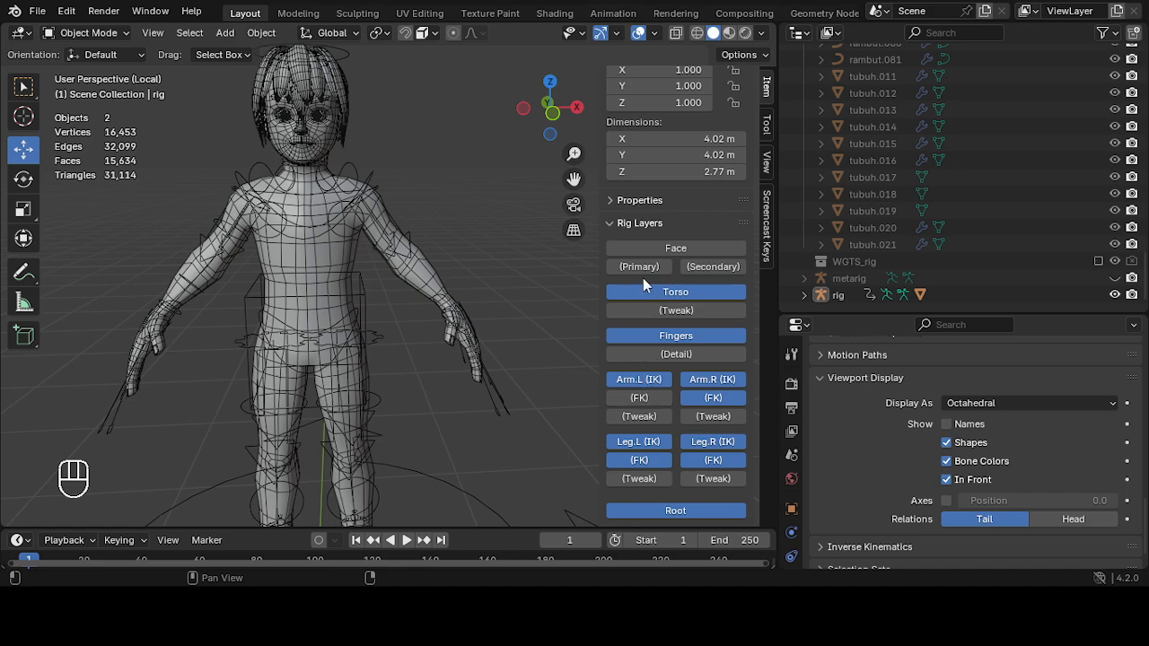
- Select the generated rig and switch it to Pose Mode
{"action": "left_click", "coordinate": [614, 201]}
{"action": "left_click", "coordinate": [614, 200]}
{"action": "left_click", "coordinate": [406, 239]}
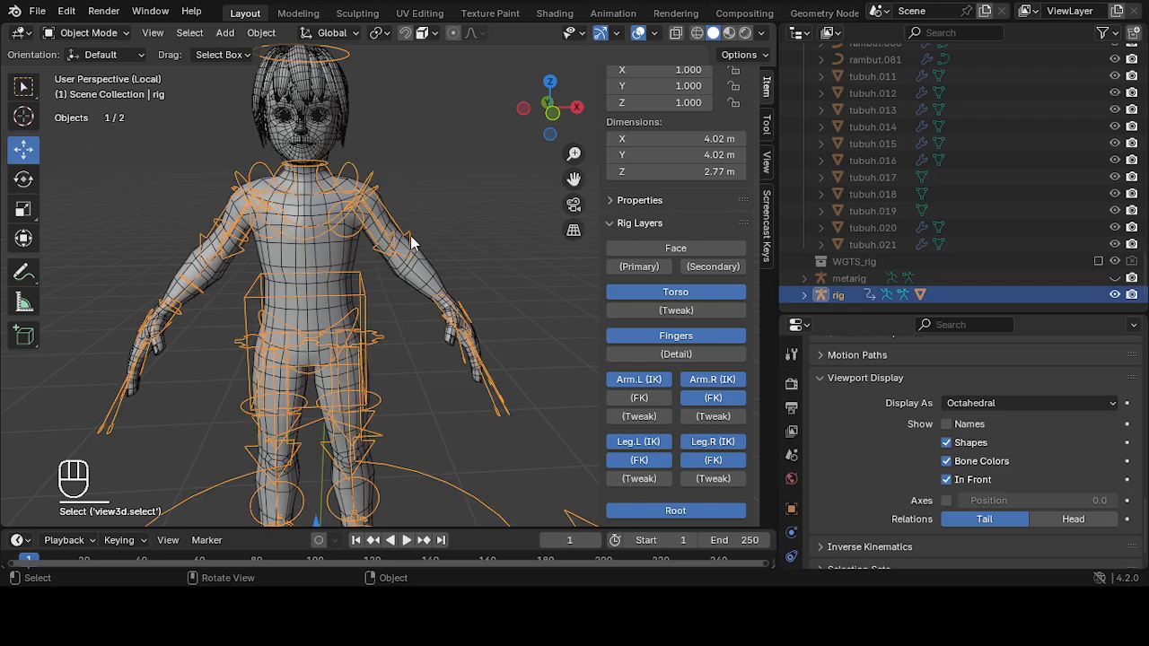
{"action": "scroll", "coordinate": [648, 285], "scroll_direction": "up", "scroll_amount": 2}
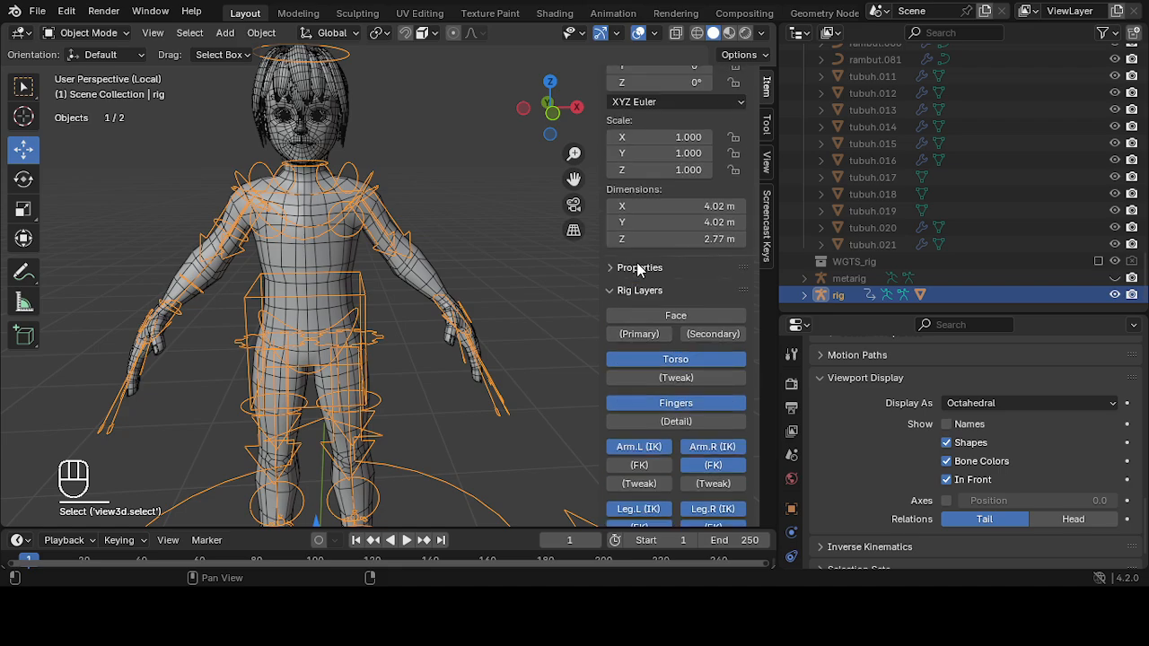
{"action": "scroll", "coordinate": [639, 270], "scroll_direction": "down", "scroll_amount": 2}
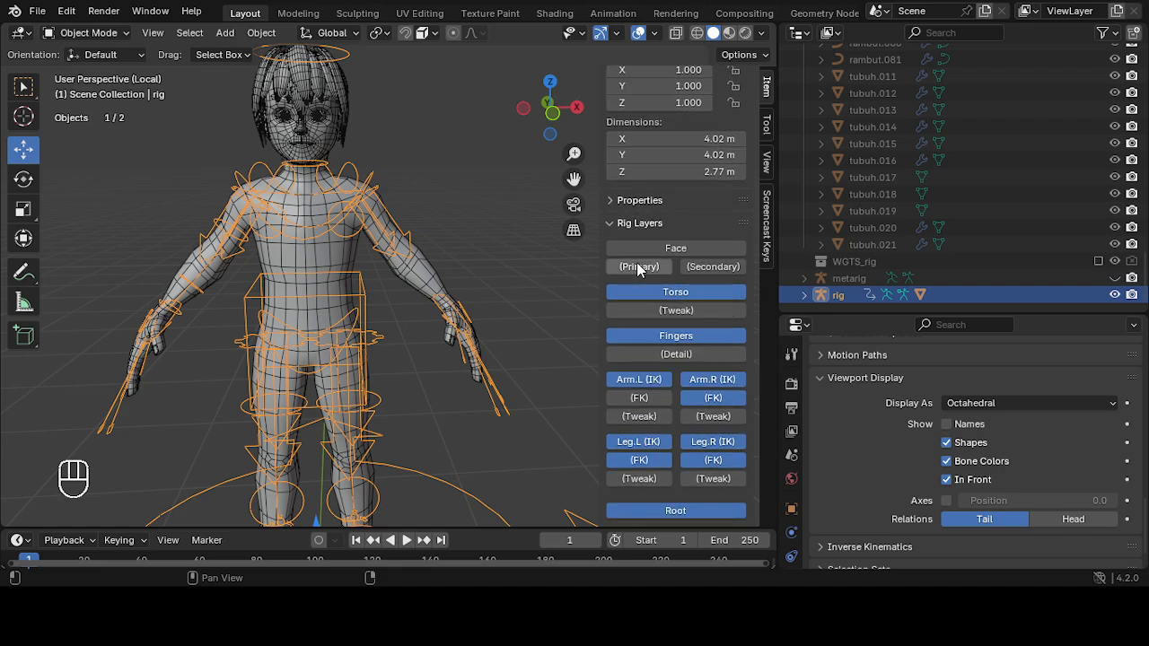
{"action": "left_click", "coordinate": [609, 203]}
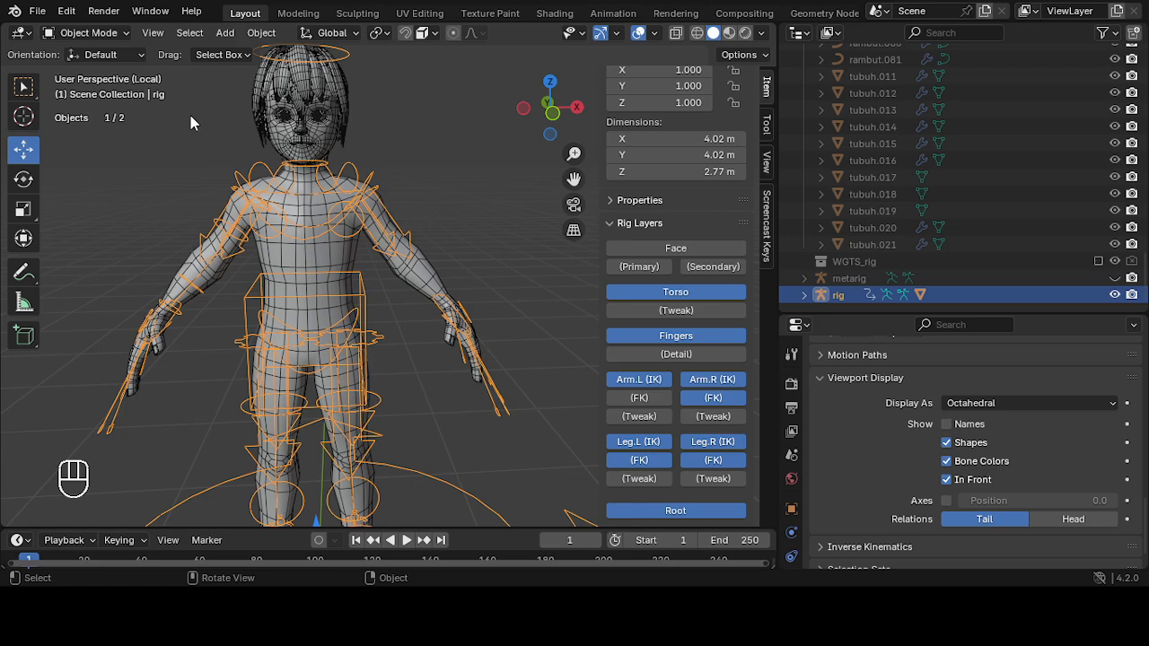
{"action": "left_click", "coordinate": [112, 33]}
{"action": "left_click", "coordinate": [113, 89]}
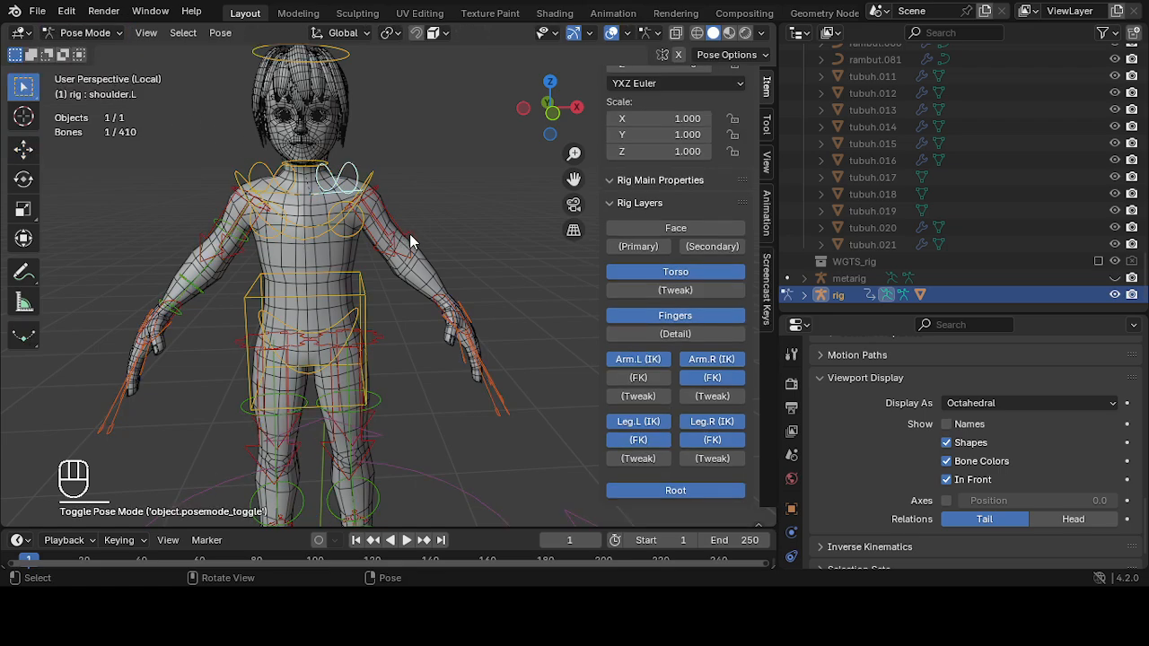
- Select the left upper arm's IK control and put its IK-FK (hand.L) value at 0.000 for IK
{"action": "left_click", "coordinate": [409, 233]}
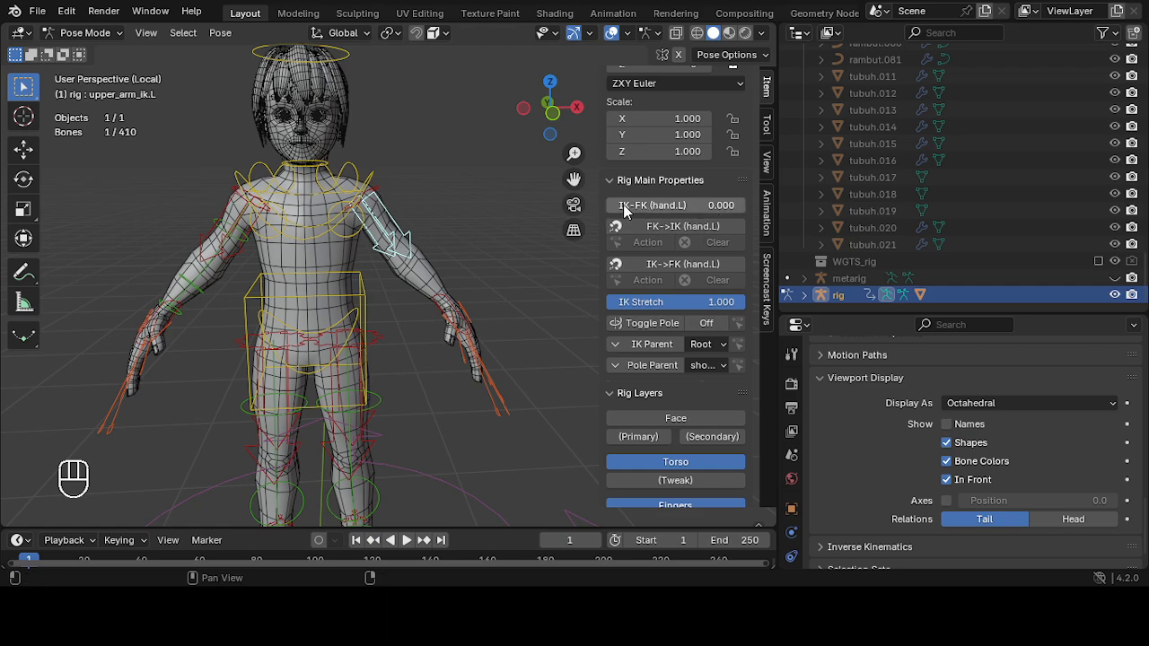
{"action": "mouse_move", "coordinate": [624, 205]}
{"action": "left_mouse_down"}
{"action": "mouse_move", "coordinate": [762, 206]}
{"action": "mouse_move", "coordinate": [610, 206]}
{"action": "left_mouse_up"}
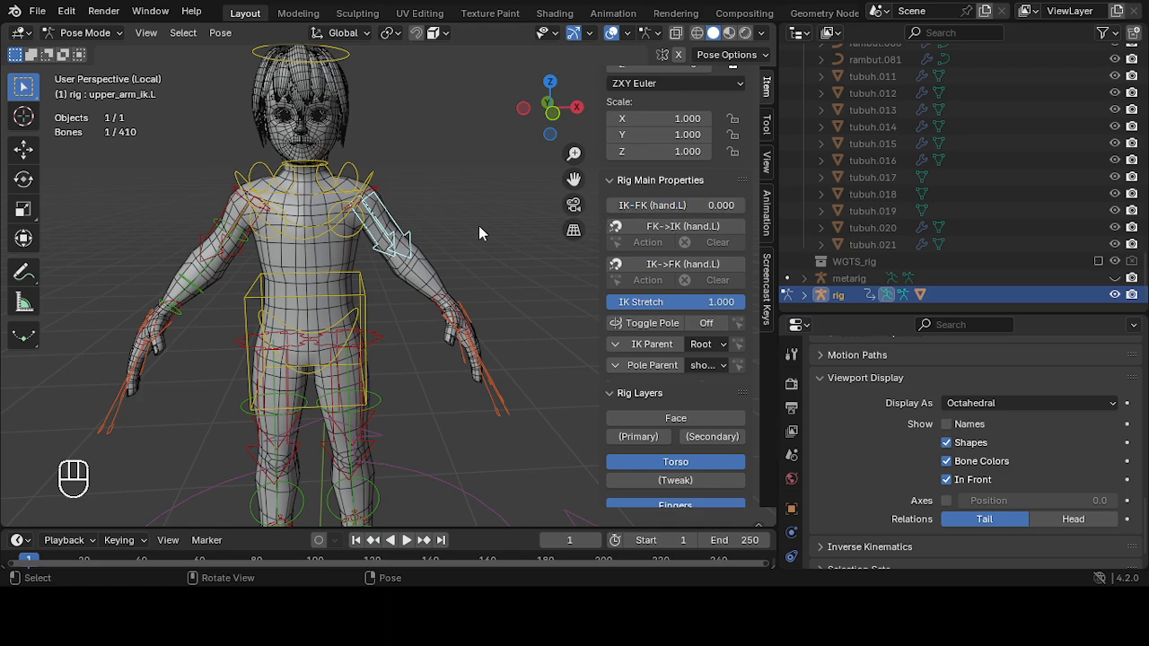
- Select the right forearm's FK control and hide the right arm's IK layer, leaving its FK layer shown
{"action": "left_click", "coordinate": [201, 296]}
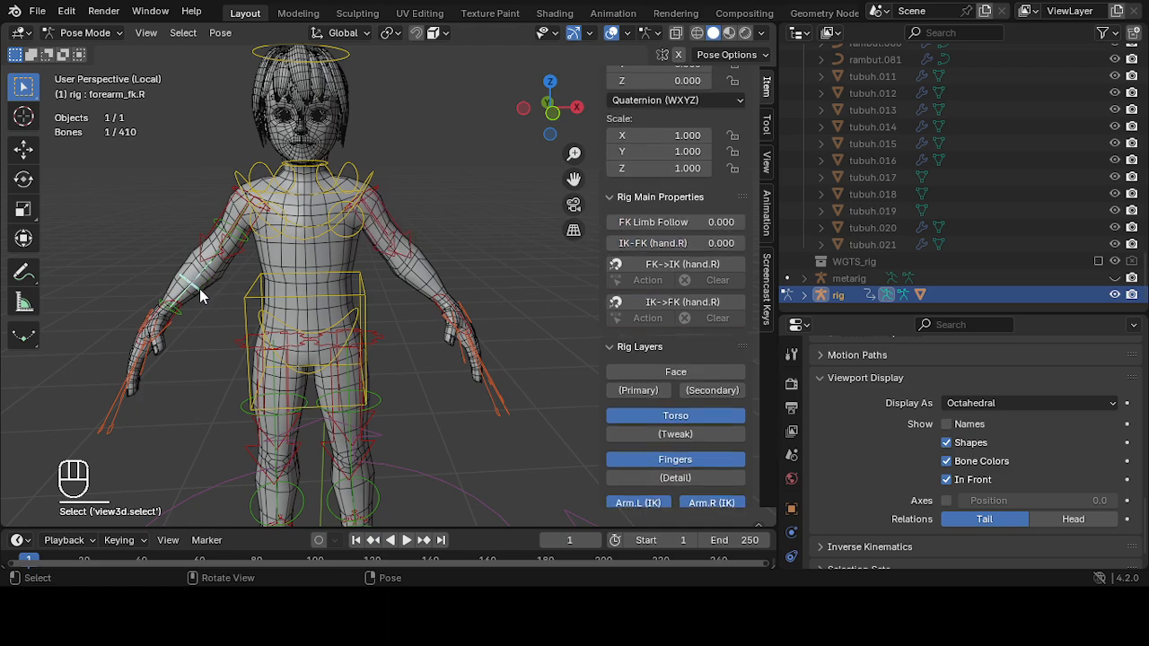
{"action": "scroll", "coordinate": [682, 377], "scroll_direction": "down", "scroll_amount": 4}
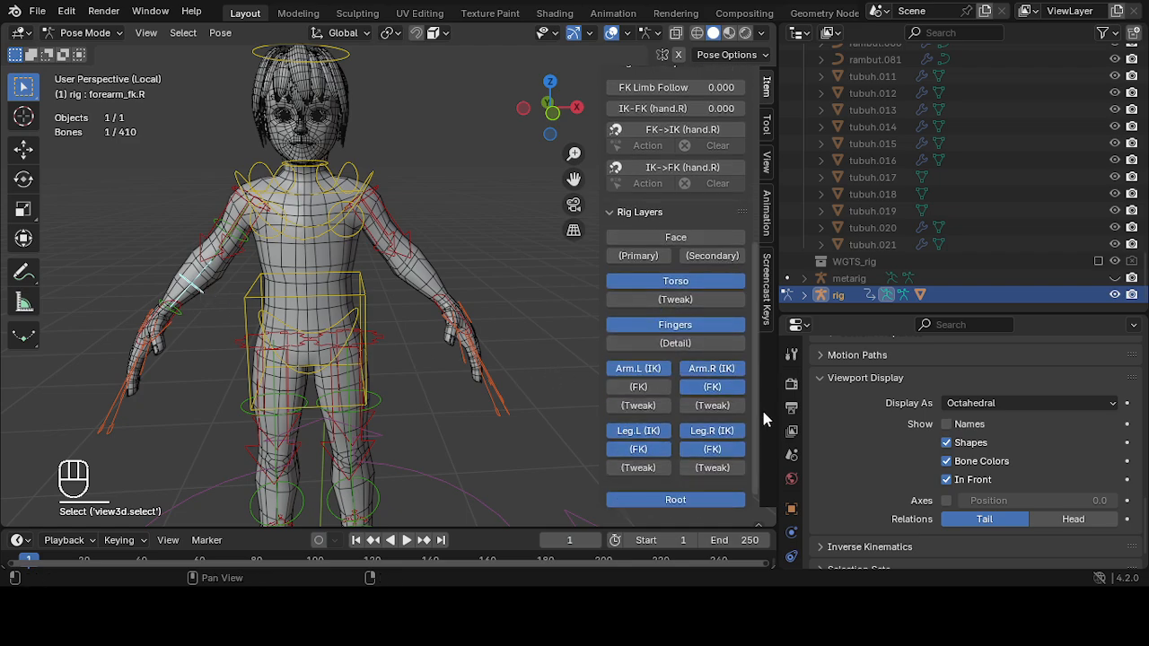
{"action": "left_click", "coordinate": [721, 370]}
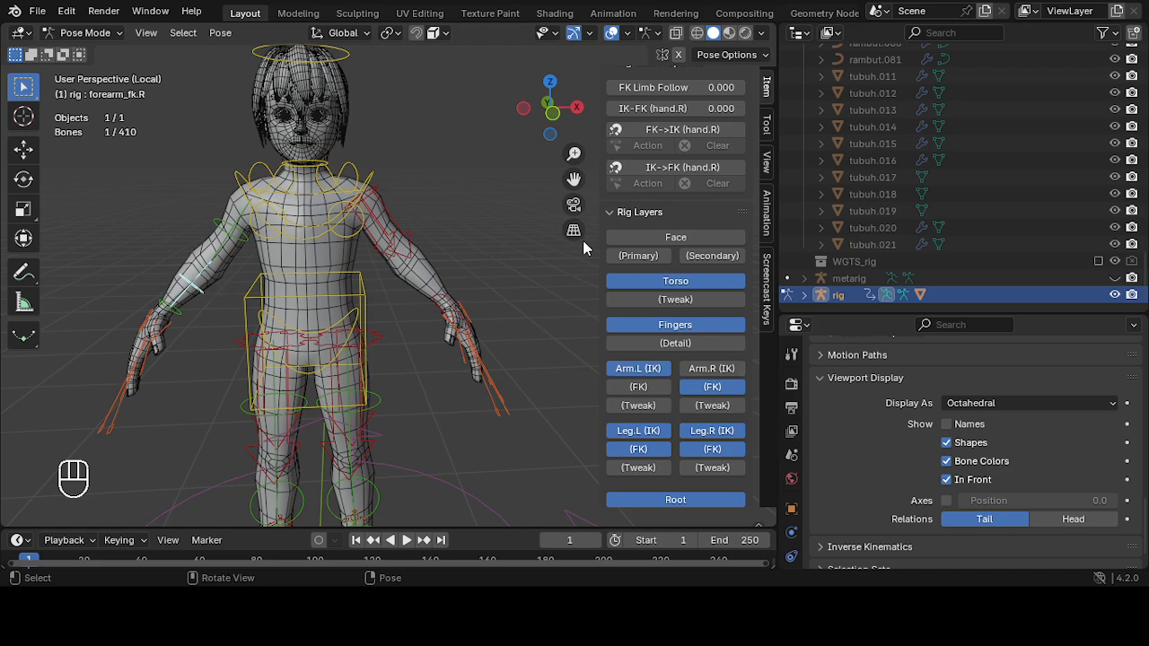
- Set the right arm's IK-FK (hand.R) value to 1.000 so that it uses FK
{"action": "scroll", "coordinate": [638, 233], "scroll_direction": "up", "scroll_amount": 3}
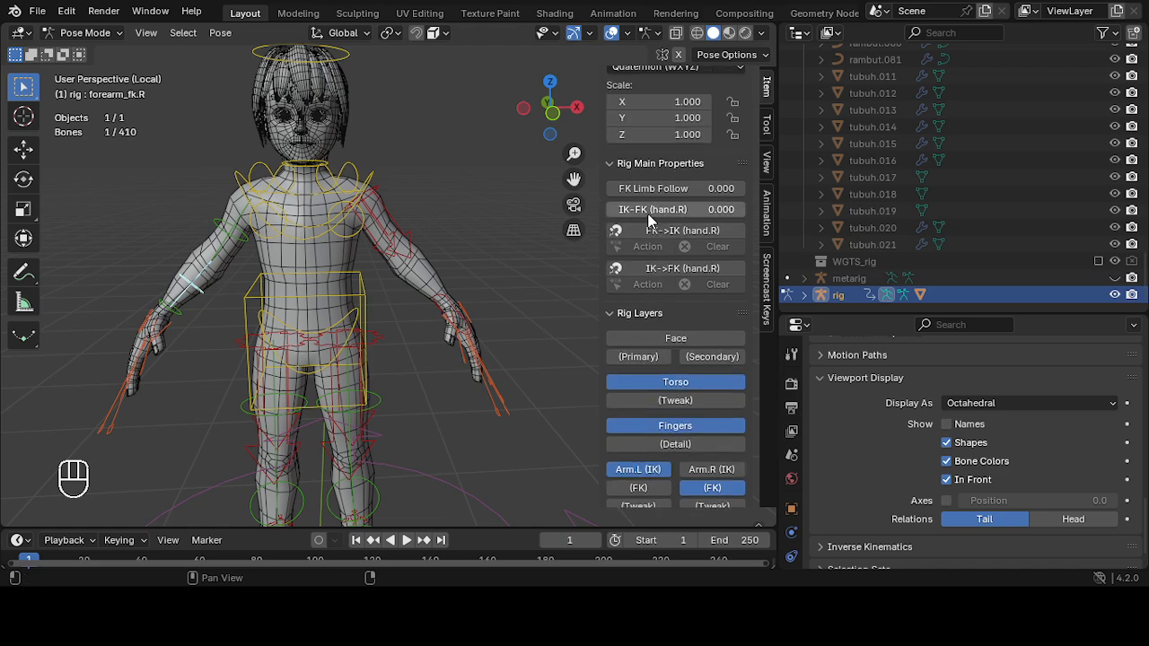
{"action": "scroll", "coordinate": [651, 222], "scroll_direction": "up", "scroll_amount": 1}
{"action": "left_click_drag", "start_coordinate": [634, 250], "coordinate": [704, 251]}
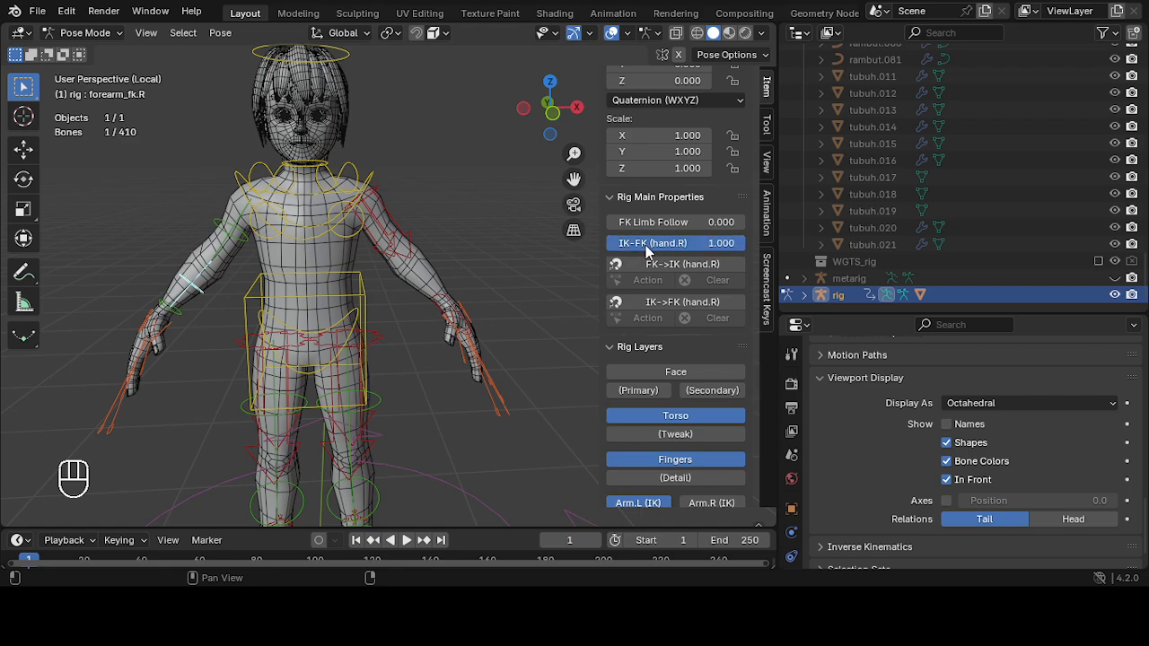
- Select the left upper arm's IK control and check its IK-FK (hand.L) value against the arm layers shown
{"action": "left_click", "coordinate": [405, 246]}
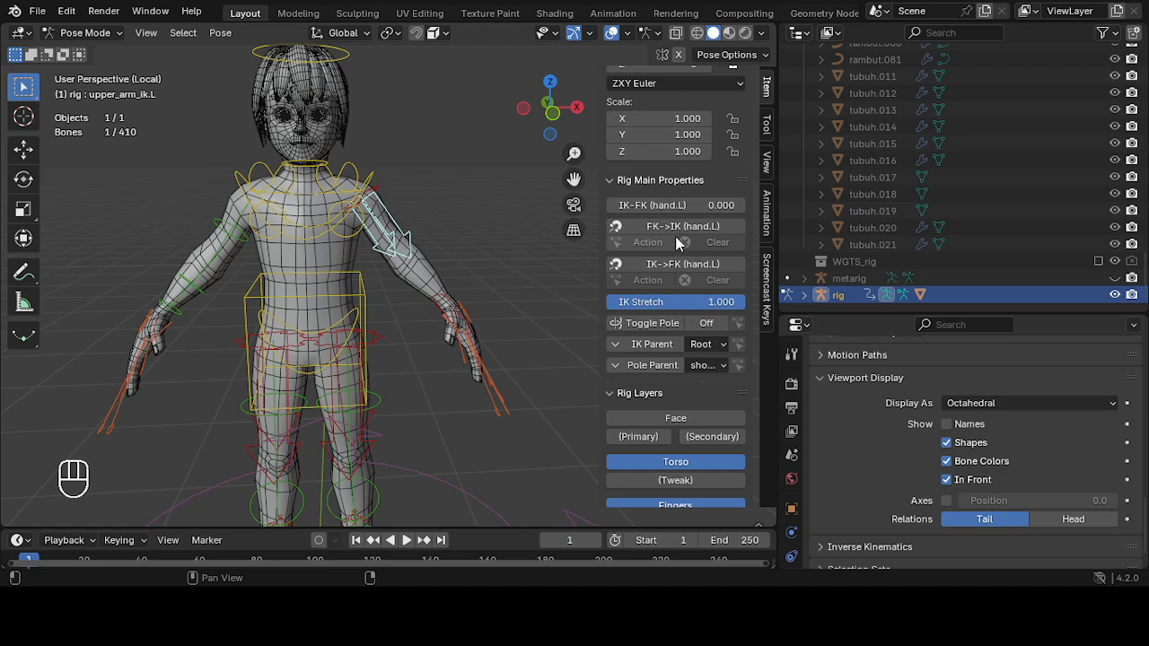
{"action": "scroll", "coordinate": [451, 230], "scroll_direction": "up", "scroll_amount": 2}
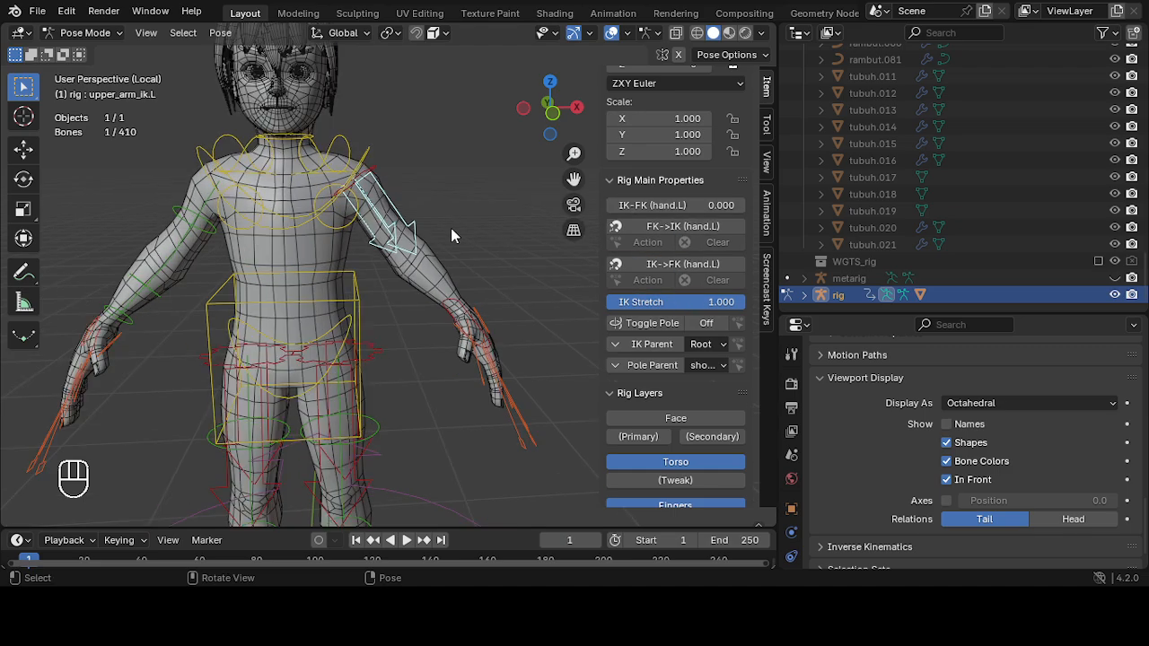
{"action": "scroll", "coordinate": [451, 235], "scroll_direction": "down", "scroll_amount": 1}
{"action": "scroll", "coordinate": [453, 236], "scroll_direction": "up", "scroll_amount": 1}
{"action": "scroll", "coordinate": [696, 460], "scroll_direction": "down", "scroll_amount": 5}
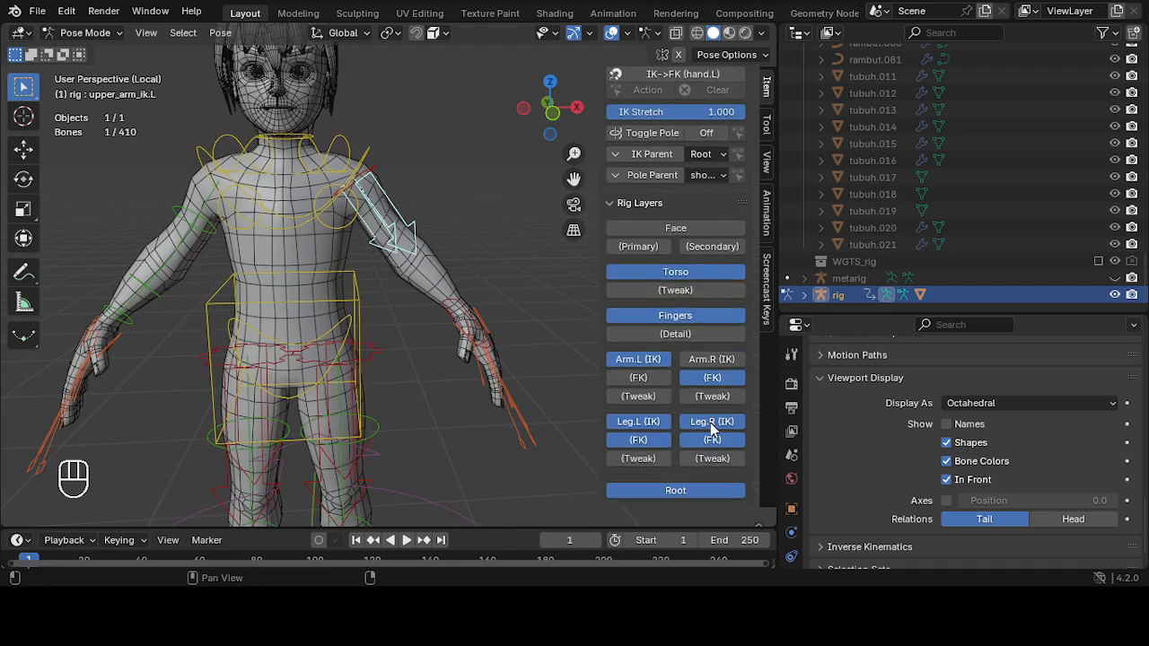
{"action": "left_click", "coordinate": [715, 377]}
{"action": "left_click", "coordinate": [685, 356]}
- Inspect the right arm's FK controls by selecting the upper arm, forearm and hand rings in turn
{"action": "middle_click_drag", "start_coordinate": [521, 288], "coordinate": [516, 272], "text": "shift"}
{"action": "middle_click_drag", "start_coordinate": [377, 250], "coordinate": [469, 235], "text": "shift"}
{"action": "left_click", "coordinate": [267, 189]}
{"action": "scroll", "coordinate": [381, 248], "scroll_direction": "down", "scroll_amount": 1}
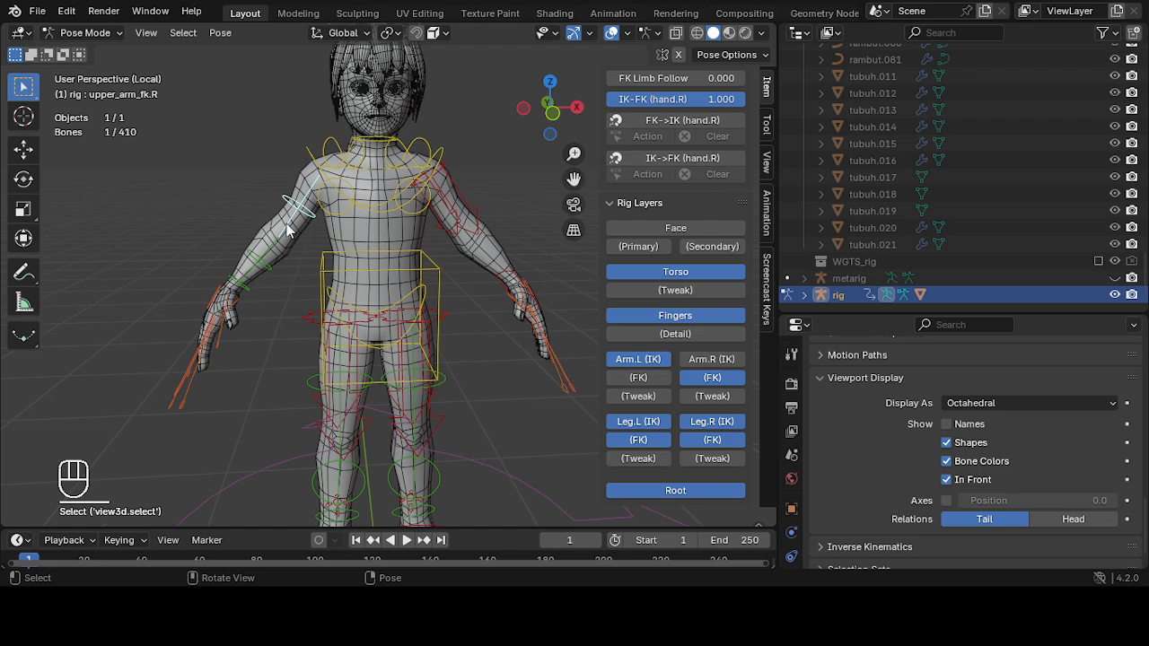
{"action": "scroll", "coordinate": [289, 208], "scroll_direction": "up", "scroll_amount": 1}
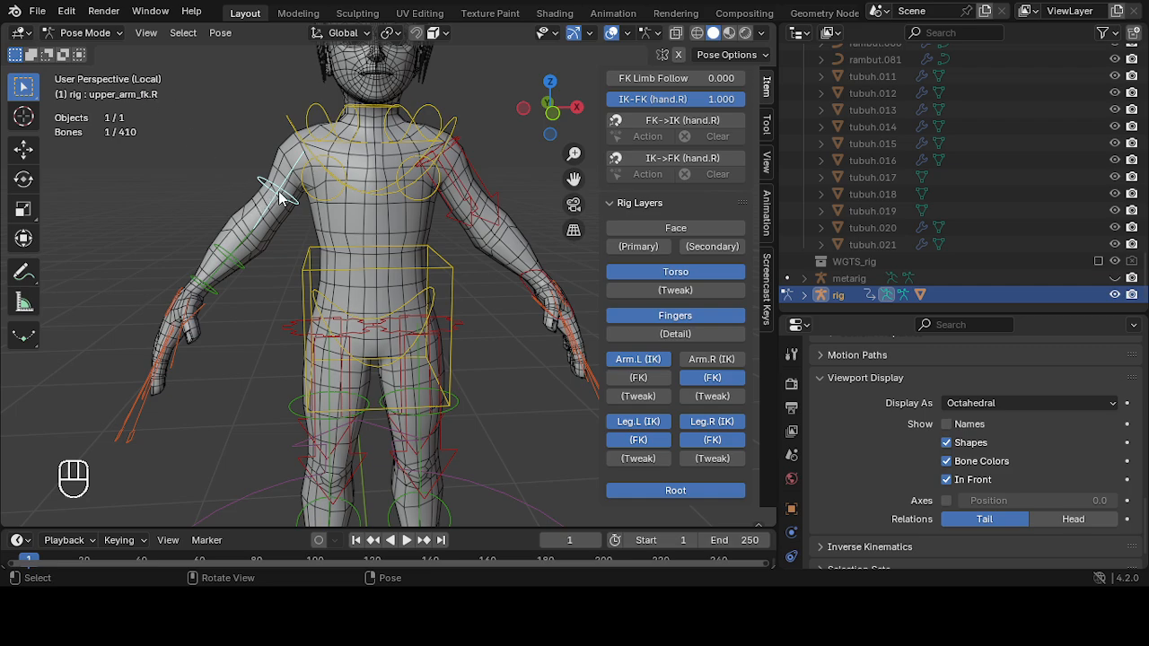
{"action": "left_click", "coordinate": [232, 264]}
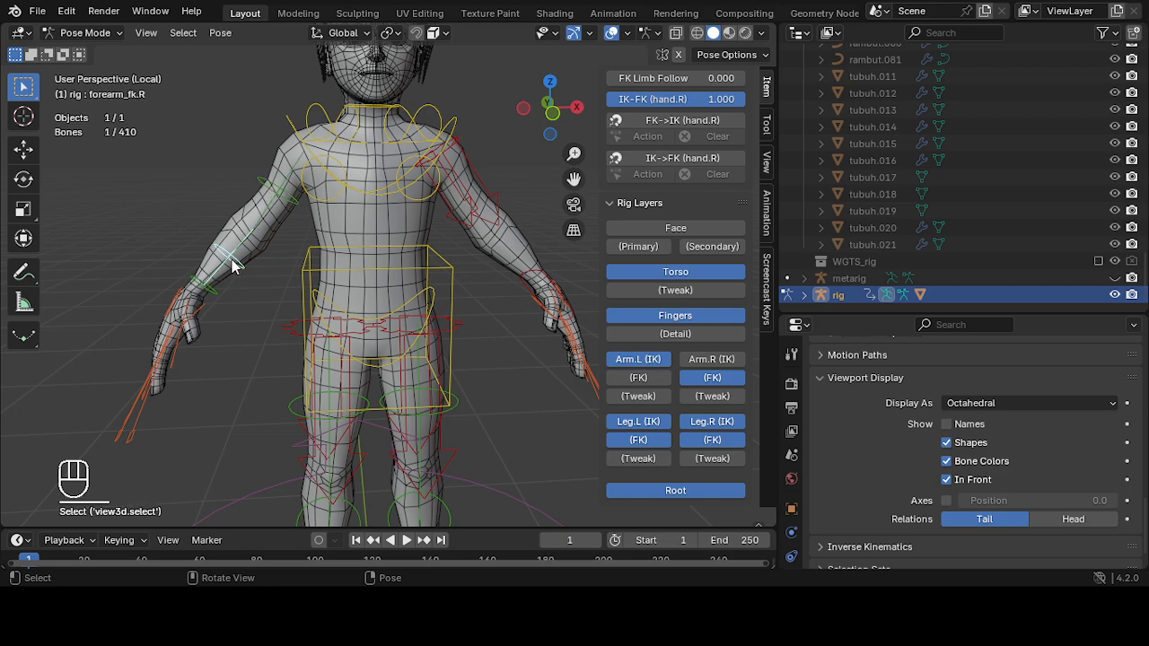
{"action": "left_click", "coordinate": [212, 294]}
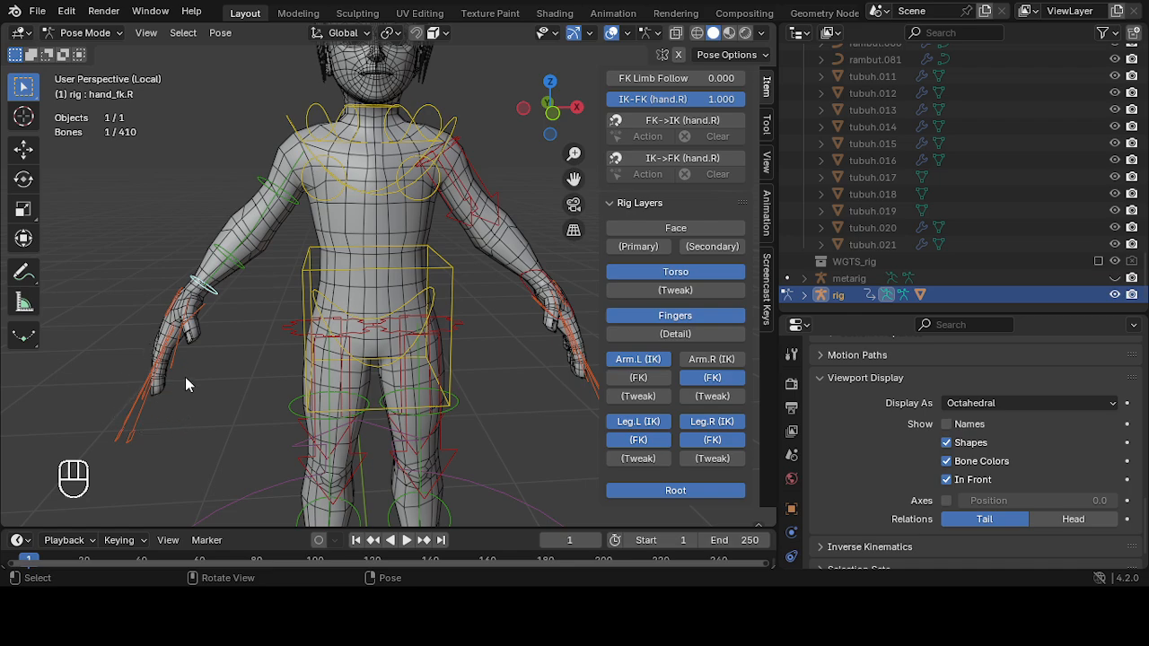
{"action": "left_click", "coordinate": [225, 257]}
{"action": "left_click", "coordinate": [198, 285]}
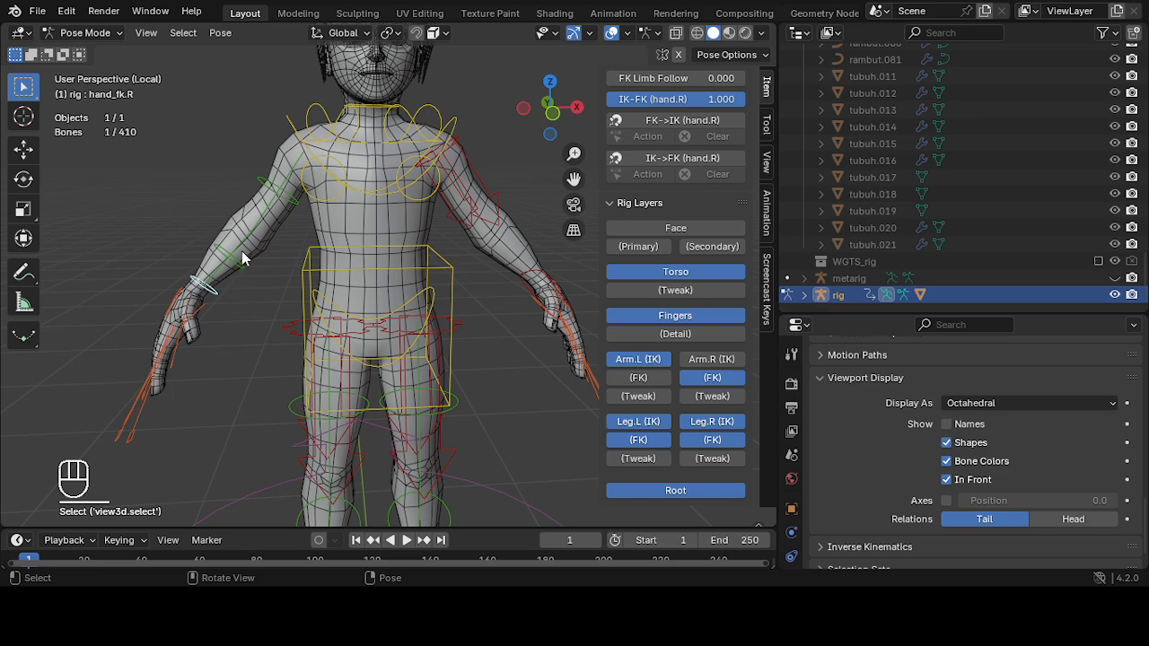
- Activate the Rotate tool on the right upper arm's FK control, try a rotation and undo it
{"action": "left_click", "coordinate": [265, 191]}
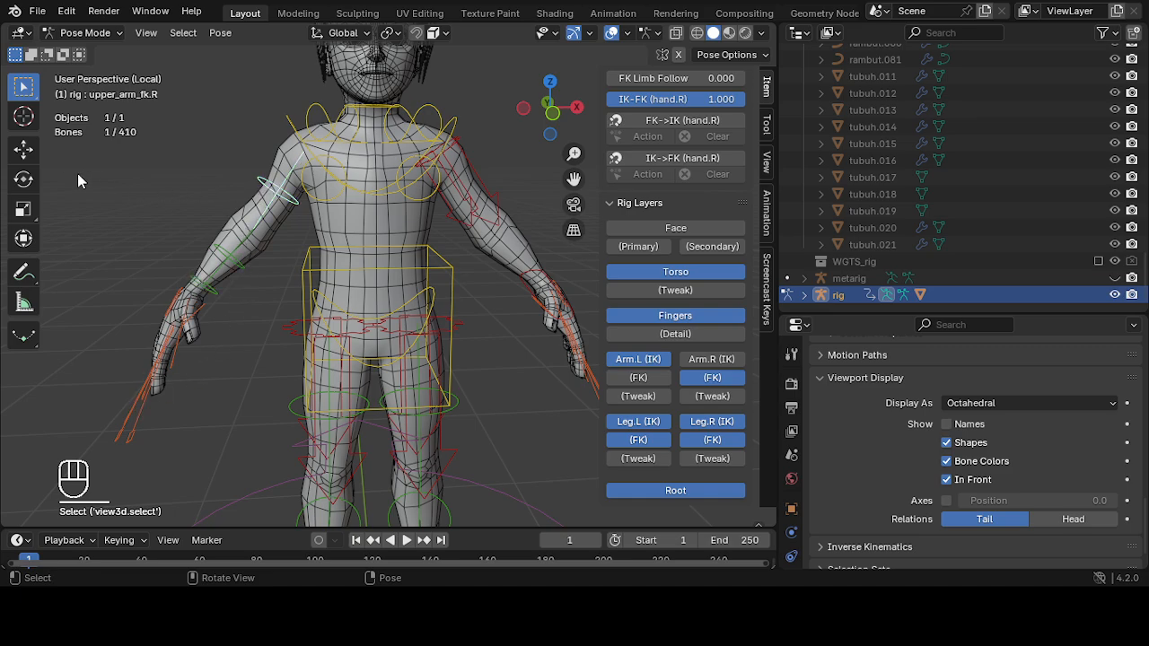
{"action": "left_click", "coordinate": [23, 178]}
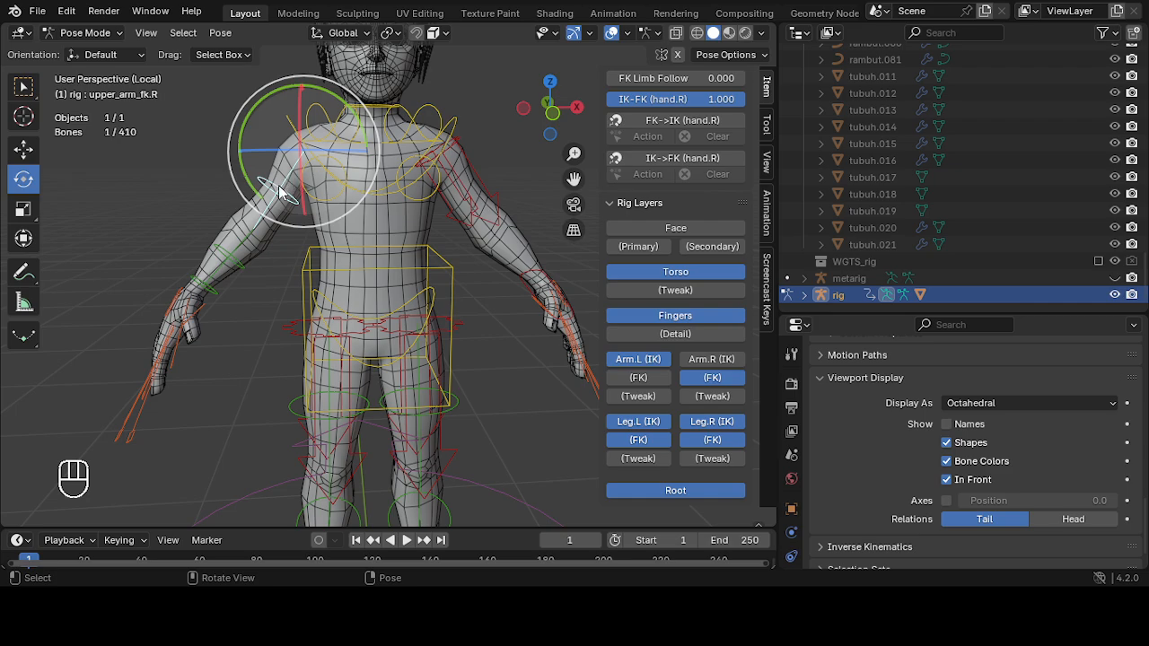
{"action": "left_click_drag", "start_coordinate": [262, 172], "coordinate": [251, 144]}
{"action": "key", "text": "ctrl+z"}
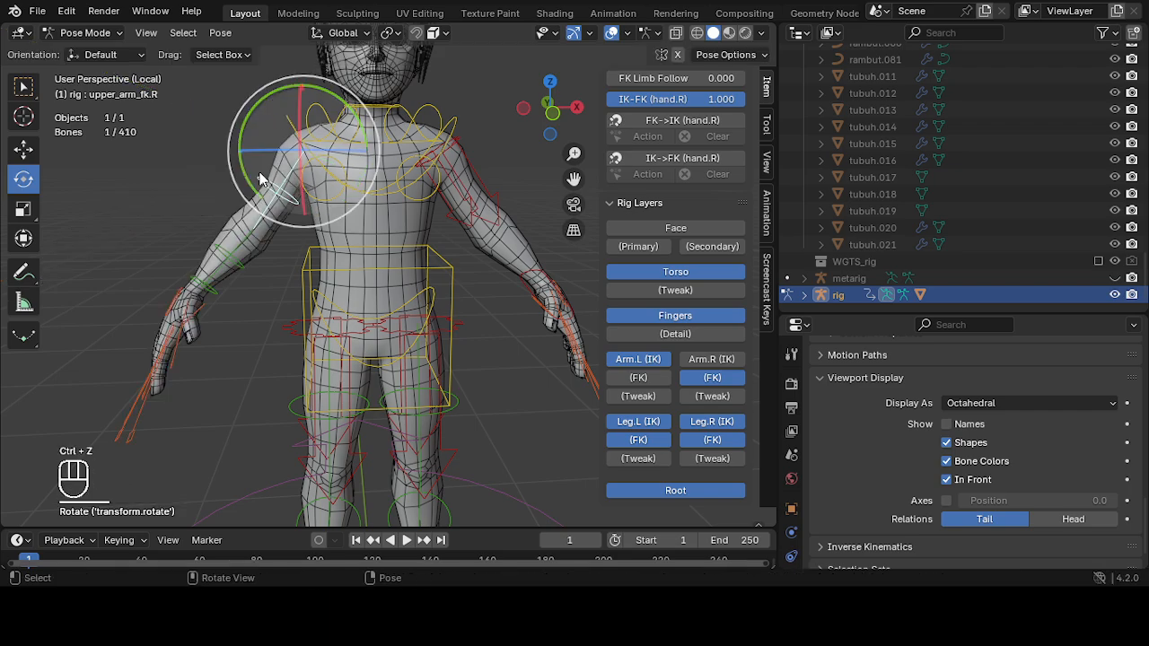
{"action": "left_click", "coordinate": [281, 278]}
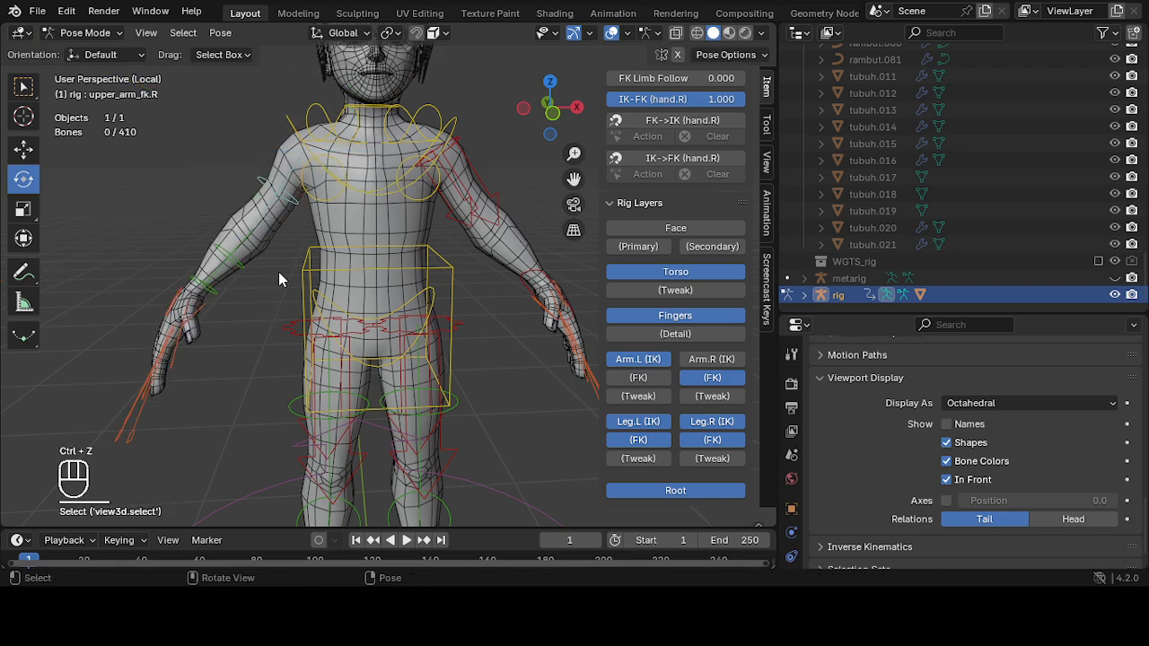
{"action": "left_click", "coordinate": [266, 190]}
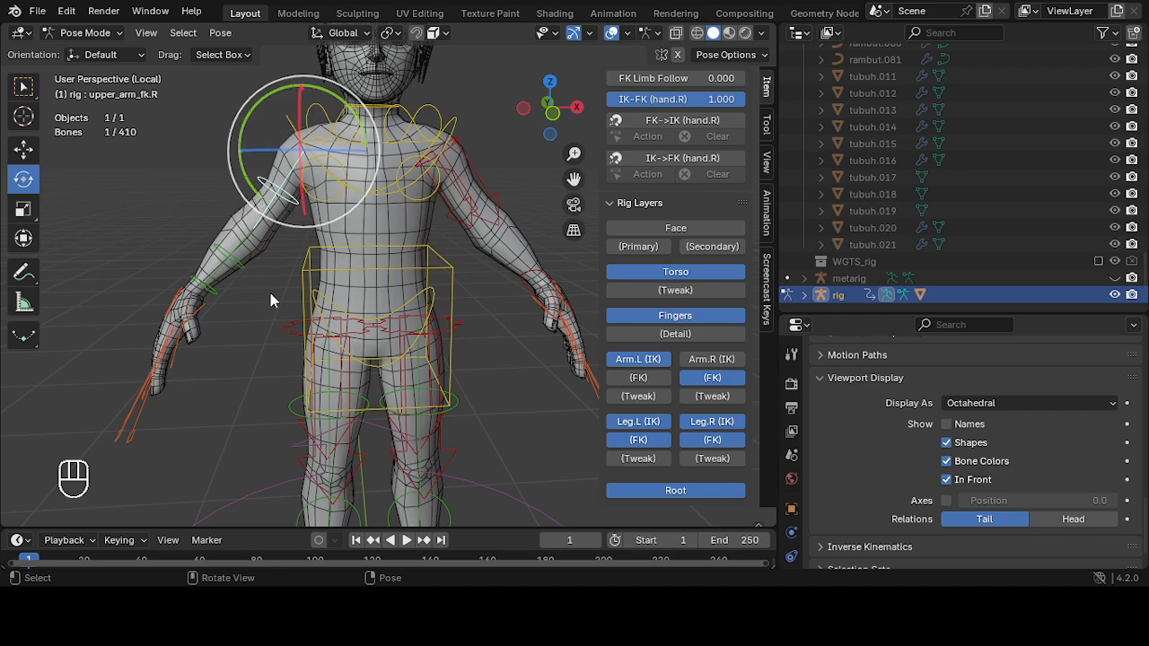
- Try rotating the right hand's FK control and undo the rotation
{"action": "left_click", "coordinate": [190, 276]}
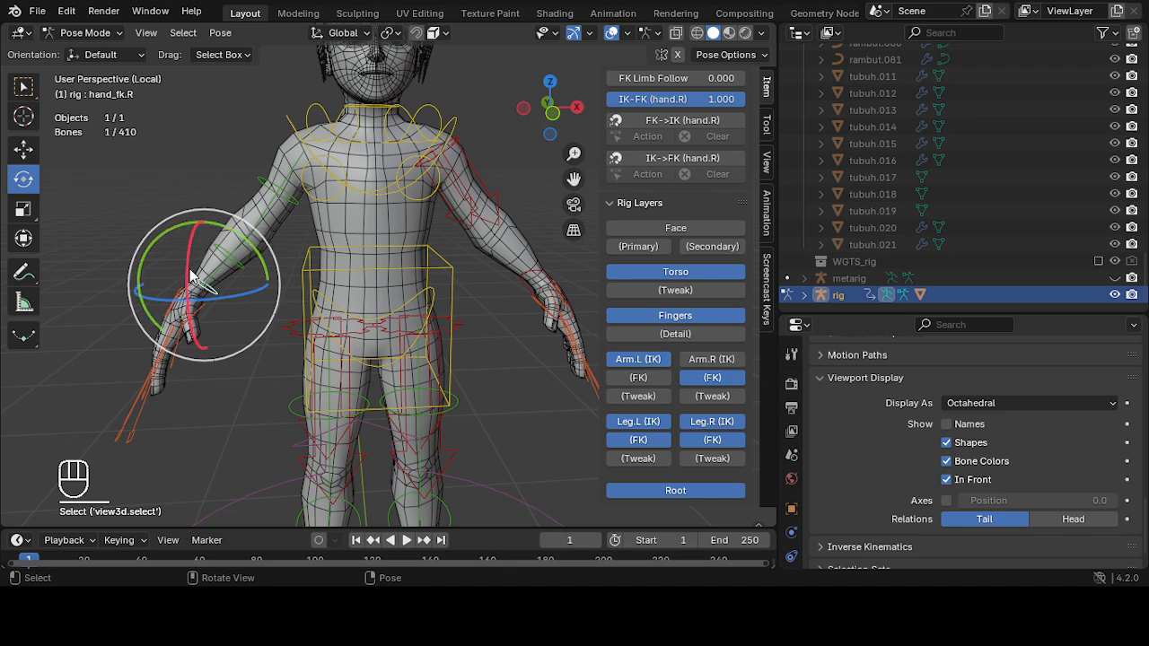
{"action": "left_click_drag", "start_coordinate": [200, 290], "coordinate": [206, 286]}
{"action": "key", "text": "ctrl+z"}
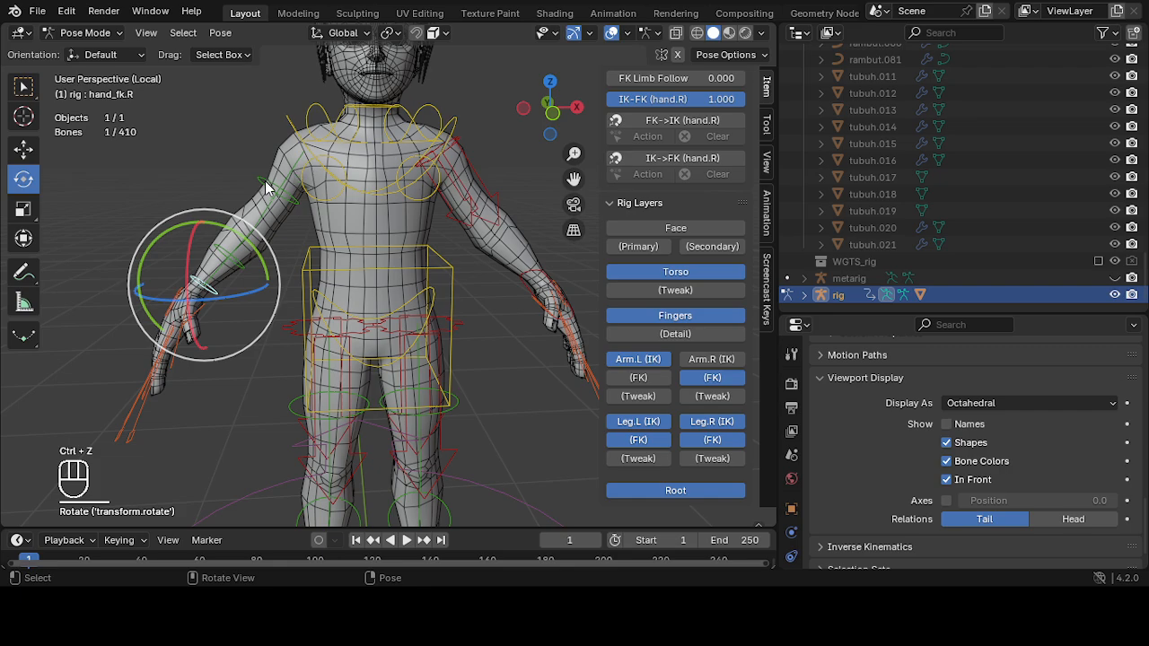
- Raise the right arm out to the side by rotating its upper arm, forearm and hand FK controls in turn
{"action": "left_click", "coordinate": [264, 186]}
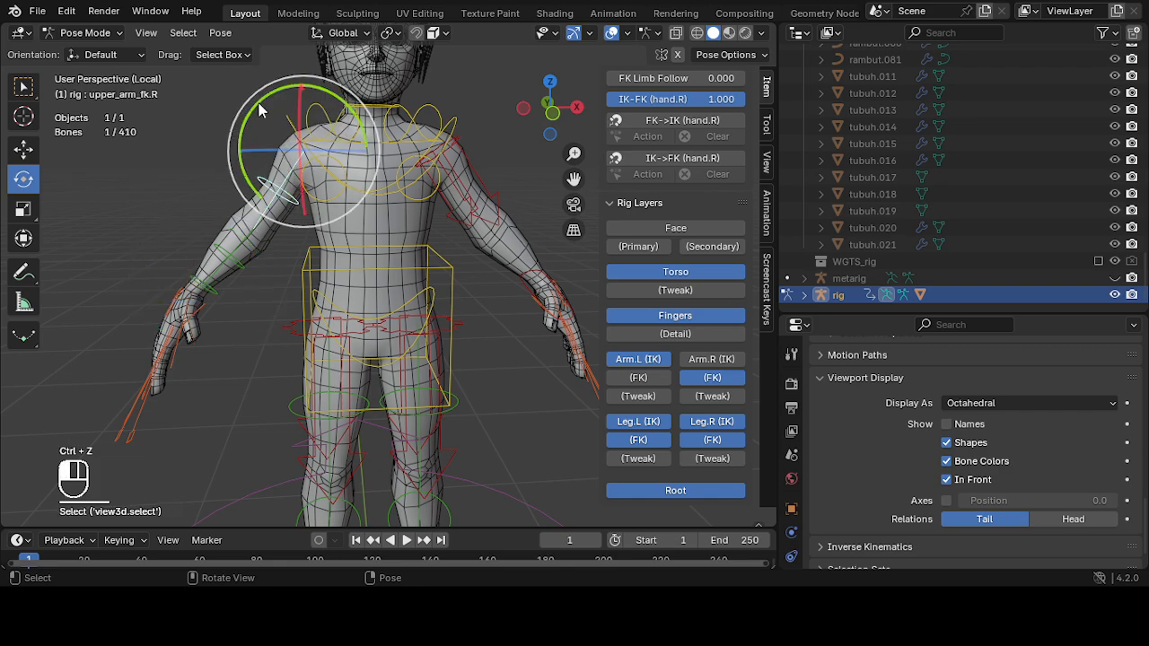
{"action": "left_click_drag", "start_coordinate": [259, 103], "coordinate": [316, 87]}
{"action": "middle_click_drag", "start_coordinate": [198, 221], "coordinate": [279, 225], "text": "shift"}
{"action": "left_click", "coordinate": [281, 222]}
{"action": "left_click_drag", "start_coordinate": [338, 161], "coordinate": [258, 173]}
{"action": "left_click", "coordinate": [261, 173]}
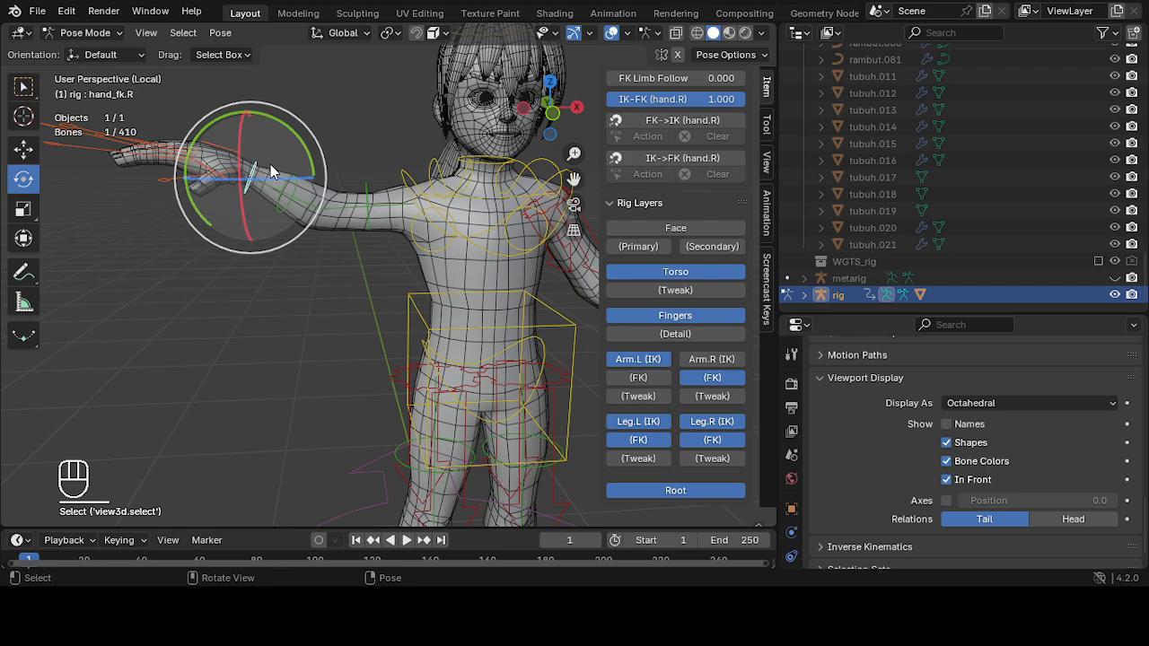
{"action": "left_click_drag", "start_coordinate": [293, 137], "coordinate": [315, 163]}
- Select the left hand's IK control at the wrist
{"action": "scroll", "coordinate": [323, 168], "scroll_direction": "down", "scroll_amount": 4}
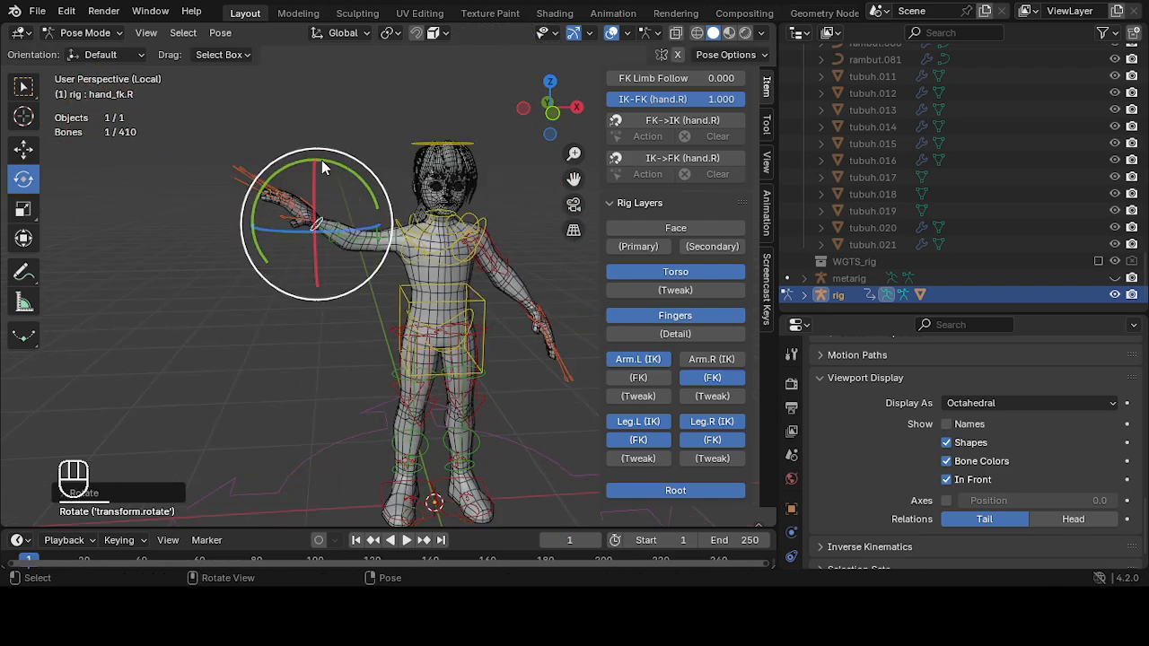
{"action": "middle_click_drag", "start_coordinate": [425, 245], "coordinate": [261, 236], "text": "shift"}
{"action": "scroll", "coordinate": [301, 239], "scroll_direction": "up", "scroll_amount": 2}
{"action": "middle_click_drag", "start_coordinate": [367, 249], "coordinate": [401, 186], "text": "shift"}
{"action": "scroll", "coordinate": [408, 184], "scroll_direction": "up", "scroll_amount": 2}
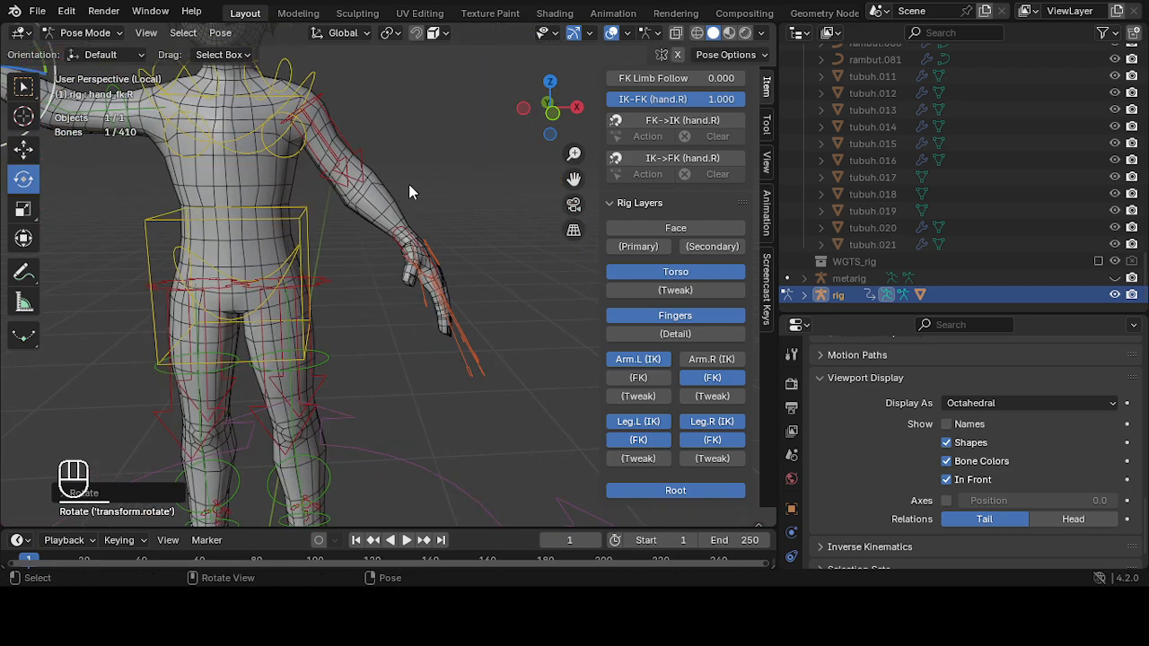
{"action": "scroll", "coordinate": [422, 193], "scroll_direction": "up", "scroll_amount": 2}
{"action": "middle_click_drag", "start_coordinate": [484, 226], "coordinate": [478, 261]}
{"action": "left_click", "coordinate": [379, 248]}
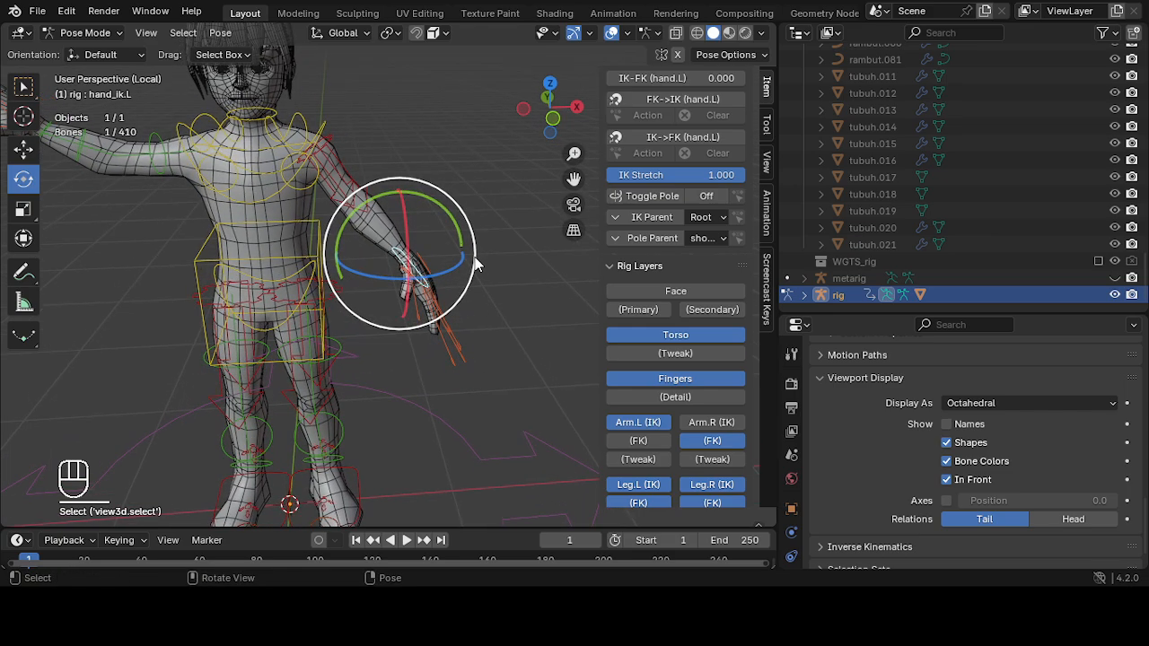
- Try moving the left hand's IK control freely in the perspective view to test how the arm follows
{"action": "key", "text": "g"}
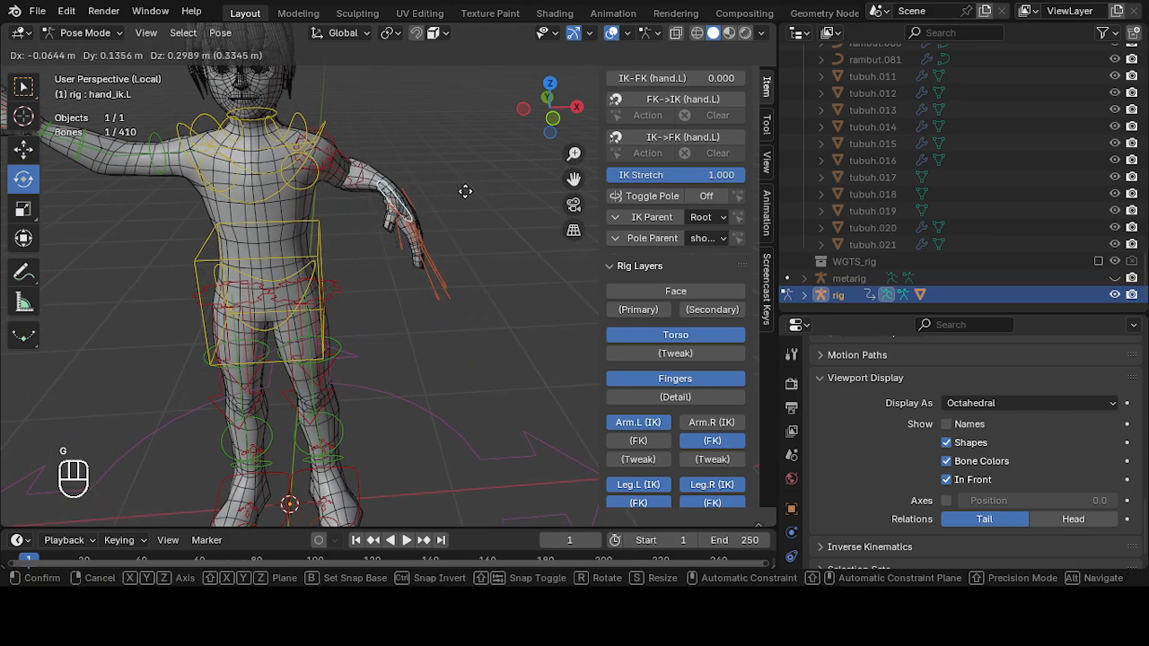
{"action": "left_click", "coordinate": [440, 185]}
{"action": "key", "text": "g"}
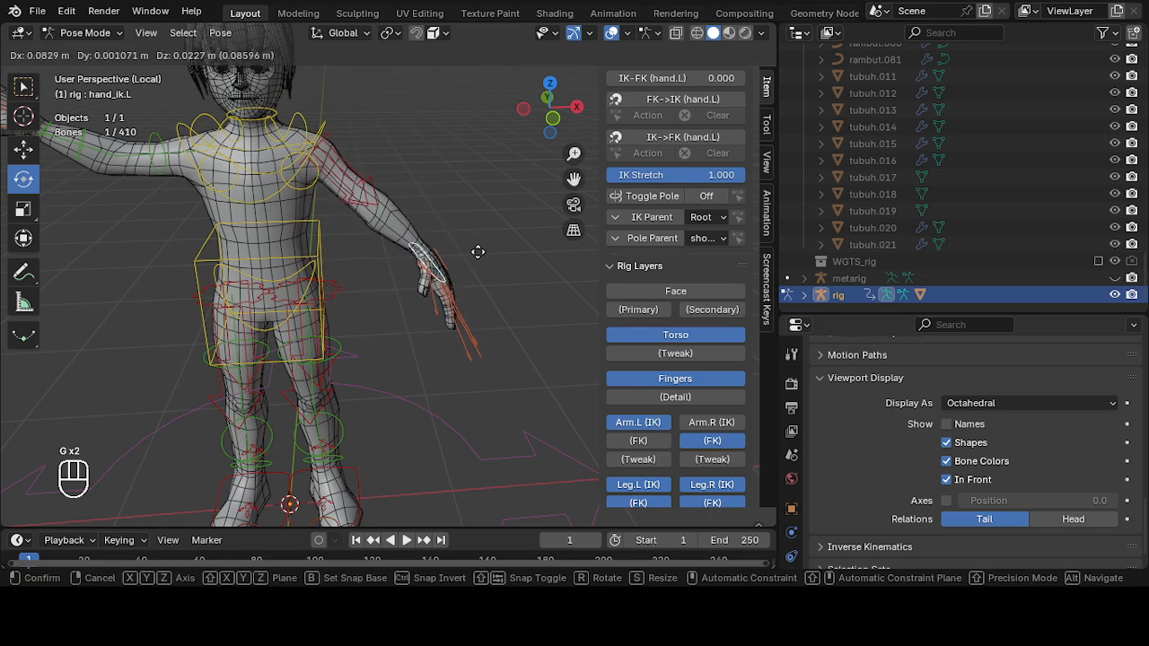
{"action": "left_click", "coordinate": [467, 254]}
{"action": "mouse_move", "coordinate": [460, 238]}
{"action": "left_mouse_down"}
{"action": "mouse_move", "coordinate": [438, 189]}
{"action": "mouse_move", "coordinate": [473, 253]}
{"action": "mouse_move", "coordinate": [454, 220]}
{"action": "mouse_move", "coordinate": [474, 232]}
{"action": "left_mouse_up"}
{"action": "key", "text": "ctrl+z"}
{"action": "key", "text": "ctrl+z"}
{"action": "key", "text": "g"}
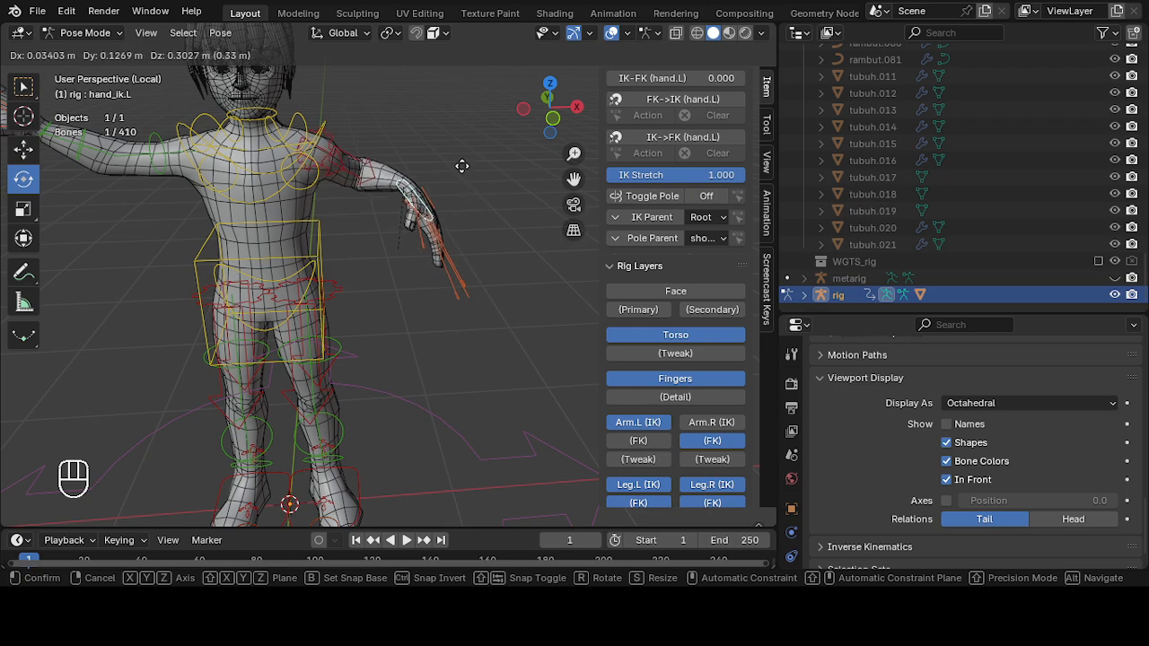
{"action": "right_click", "coordinate": [516, 132]}
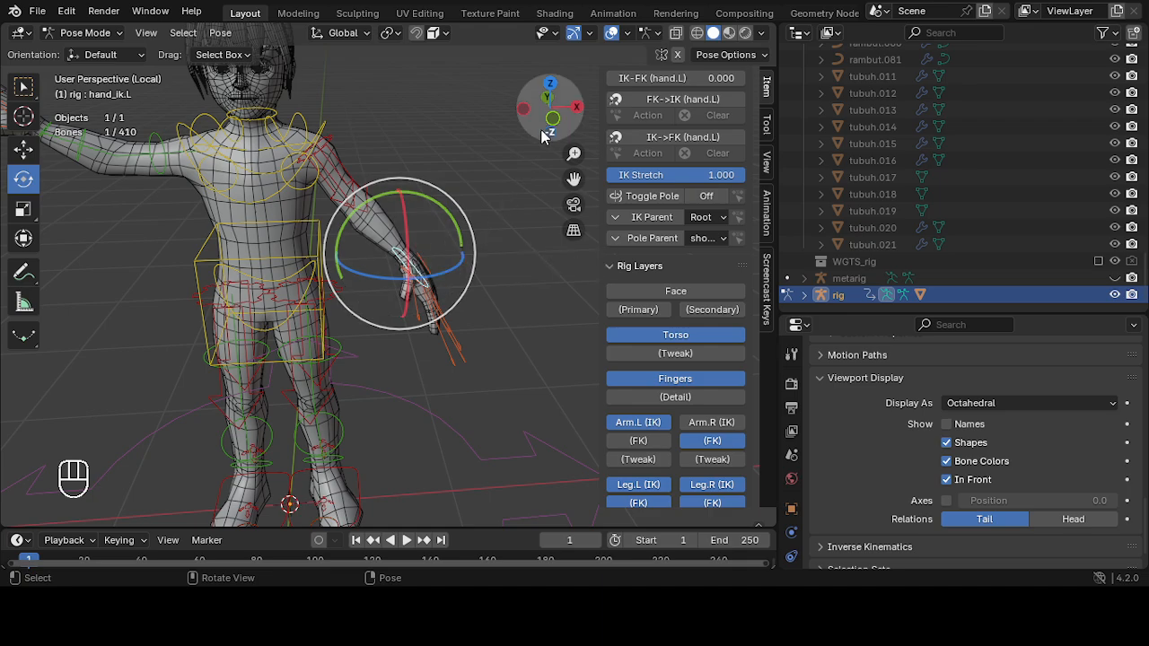
- In front view, move the left hand's IK control until the arm extends sideways, and rotate the hand upward by about -139°
{"action": "left_click", "coordinate": [545, 133]}
{"action": "key", "text": "g"}
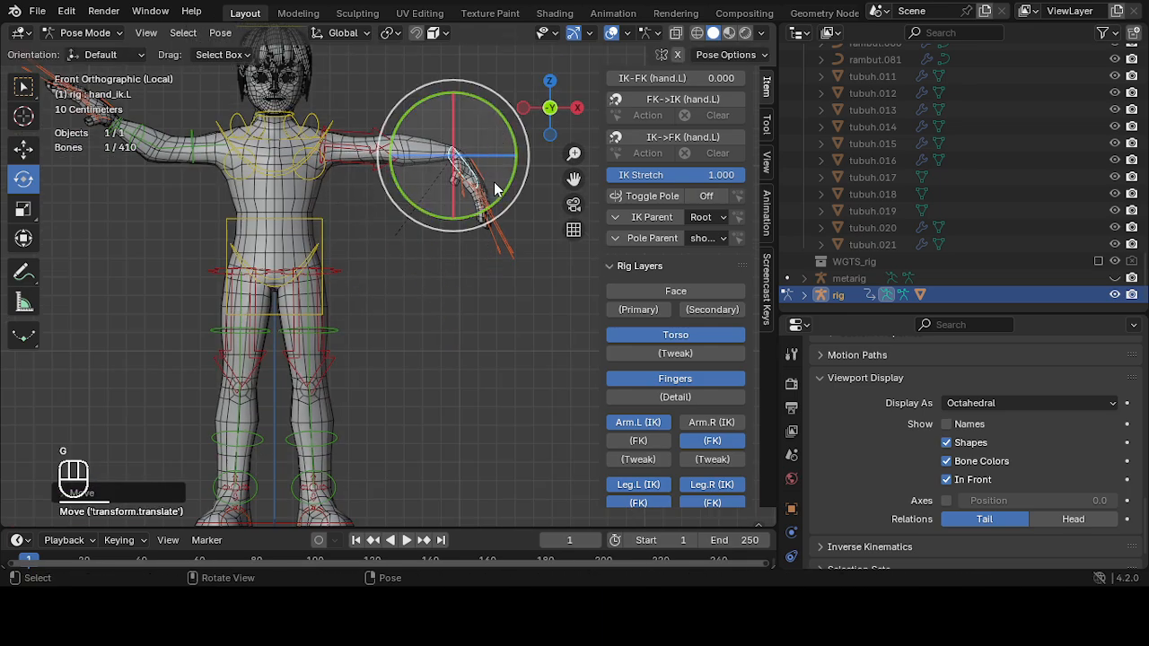
{"action": "key", "text": "r"}
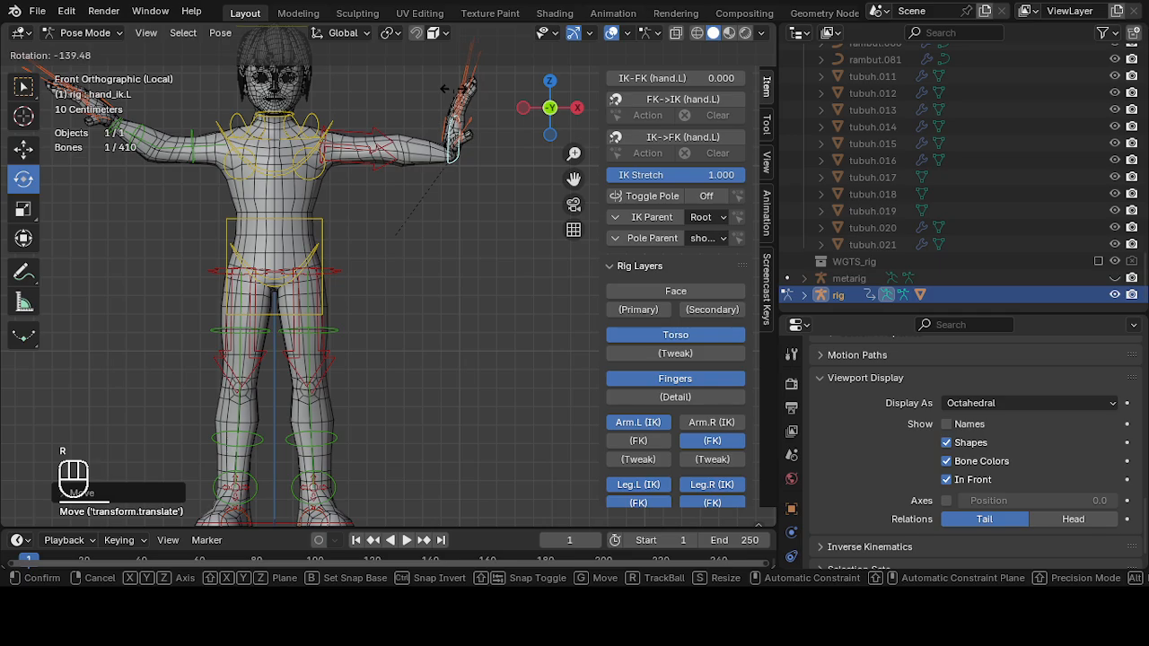
{"action": "left_click", "coordinate": [452, 89]}
- Examine the raised left hand from several angles and try moving and rotating its IK control again
{"action": "scroll", "coordinate": [500, 201], "scroll_direction": "up", "scroll_amount": 3}
{"action": "middle_click_drag", "start_coordinate": [503, 177], "coordinate": [422, 348], "text": "shift"}
{"action": "scroll", "coordinate": [440, 314], "scroll_direction": "up", "scroll_amount": 3}
{"action": "middle_click_drag", "start_coordinate": [489, 243], "coordinate": [508, 192]}
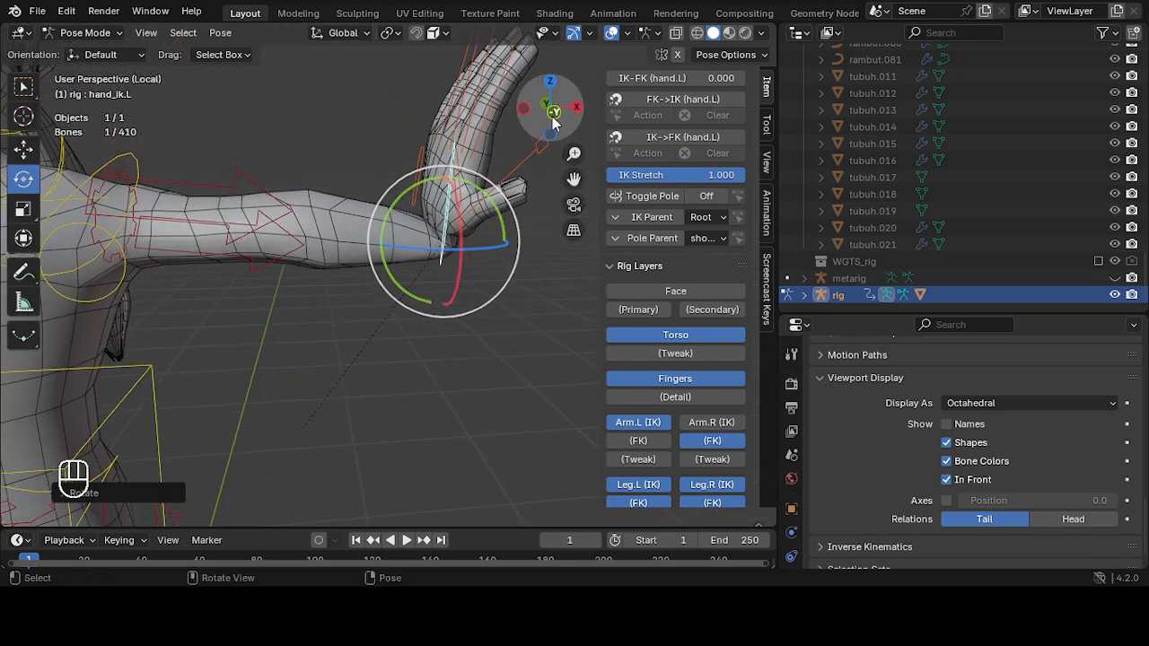
{"action": "left_click", "coordinate": [553, 115]}
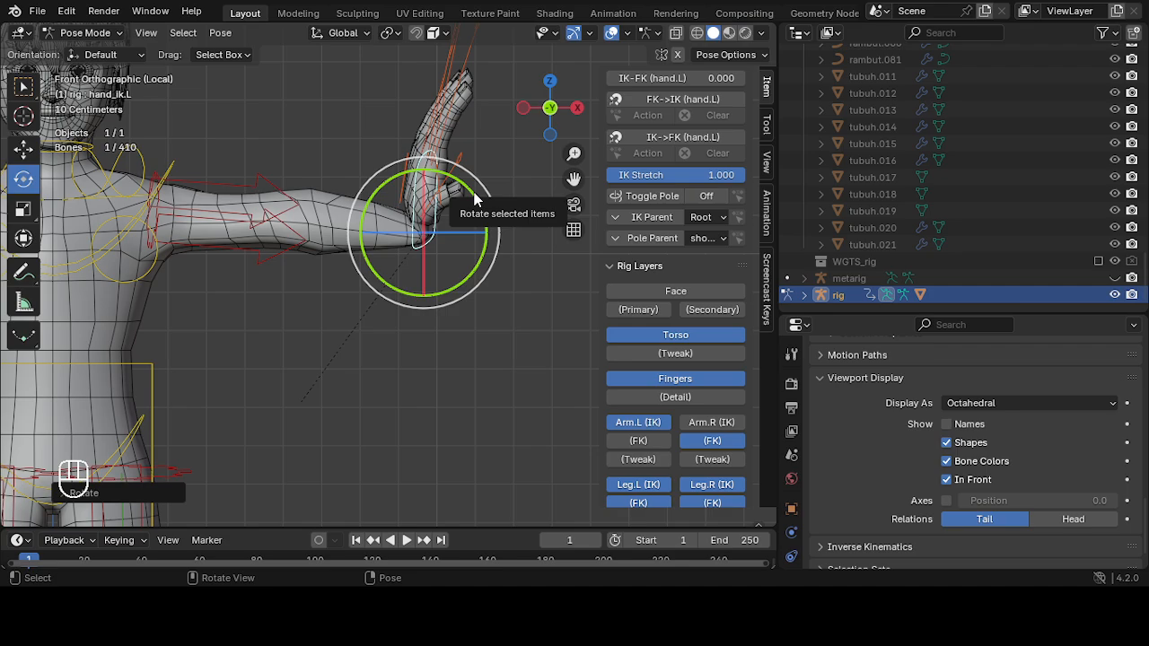
{"action": "key", "text": "g"}
{"action": "right_click", "coordinate": [487, 215]}
{"action": "key", "text": "r"}
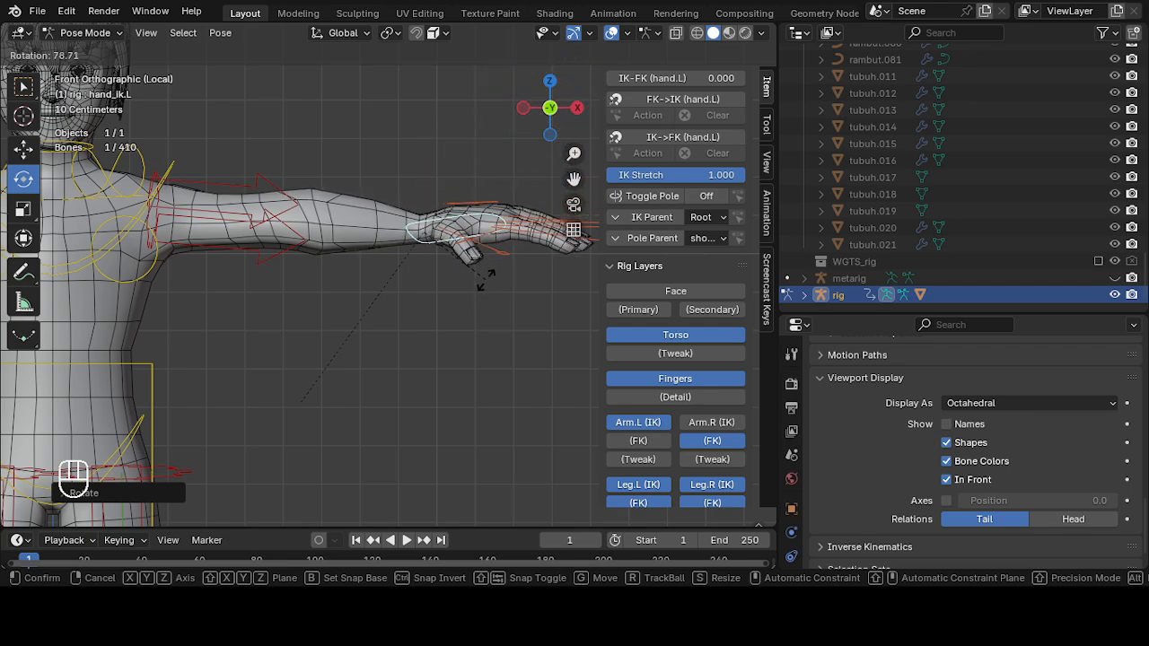
{"action": "left_click", "coordinate": [484, 235]}
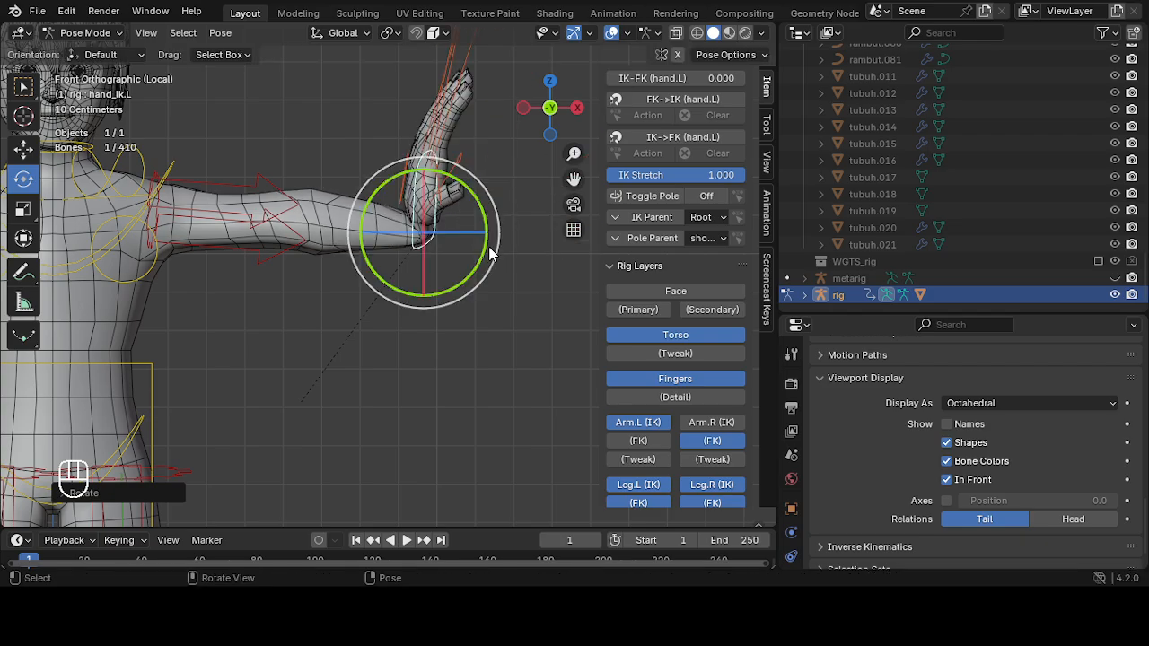
{"action": "middle_click_drag", "start_coordinate": [485, 235], "coordinate": [295, 202]}
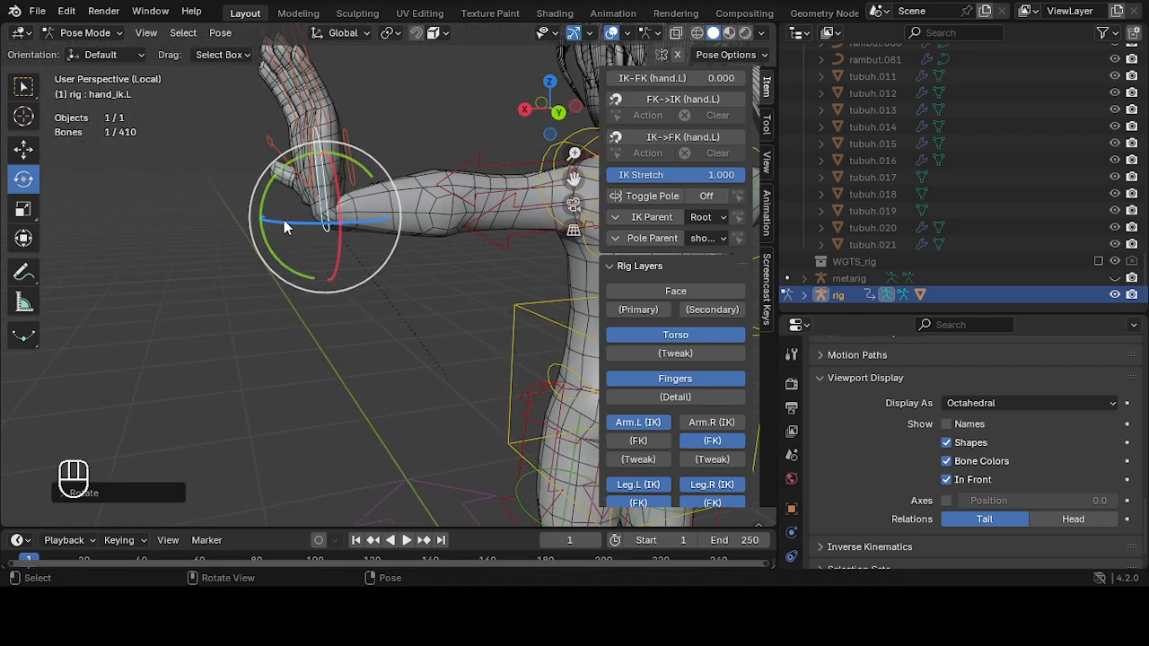
{"action": "middle_click_drag", "start_coordinate": [434, 210], "coordinate": [404, 213]}
{"action": "mouse_move", "coordinate": [285, 185]}
{"action": "left_mouse_down"}
{"action": "mouse_move", "coordinate": [271, 228]}
{"action": "mouse_move", "coordinate": [278, 259]}
{"action": "mouse_move", "coordinate": [296, 188]}
{"action": "left_mouse_up"}
- Select the torso control and try moving it sideways along the X axis with the Move tool
{"action": "middle_click_drag", "start_coordinate": [296, 189], "coordinate": [386, 321]}
{"action": "left_click", "coordinate": [366, 299]}
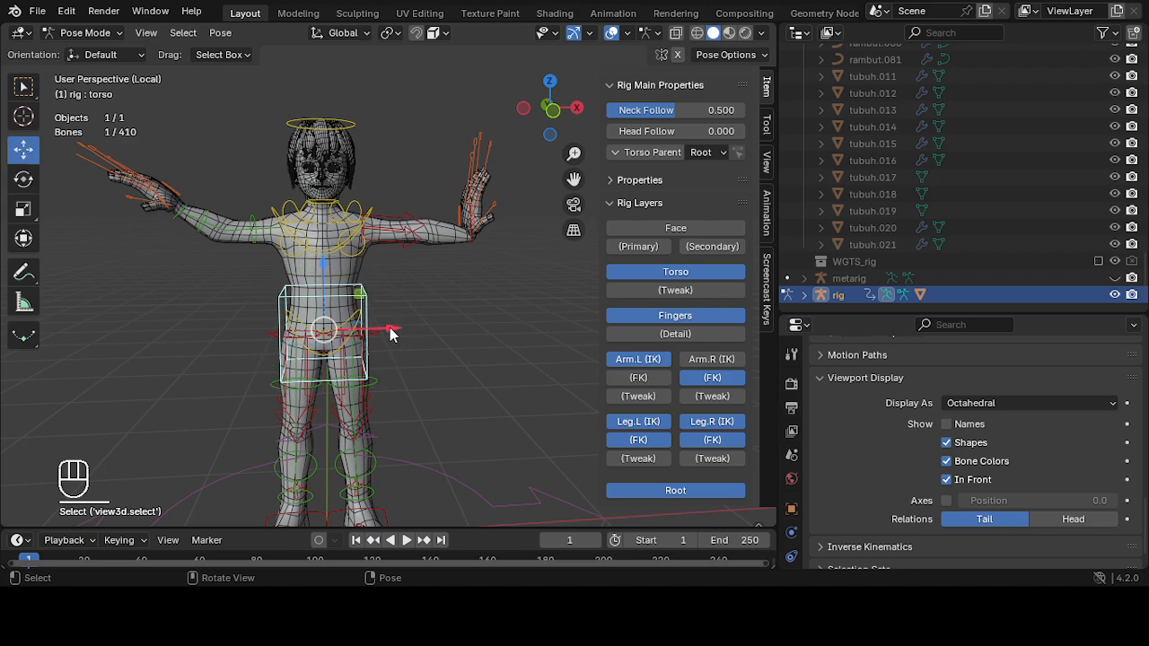
{"action": "left_click_drag", "start_coordinate": [391, 334], "coordinate": [434, 334]}
{"action": "key", "text": "ctrl+z"}
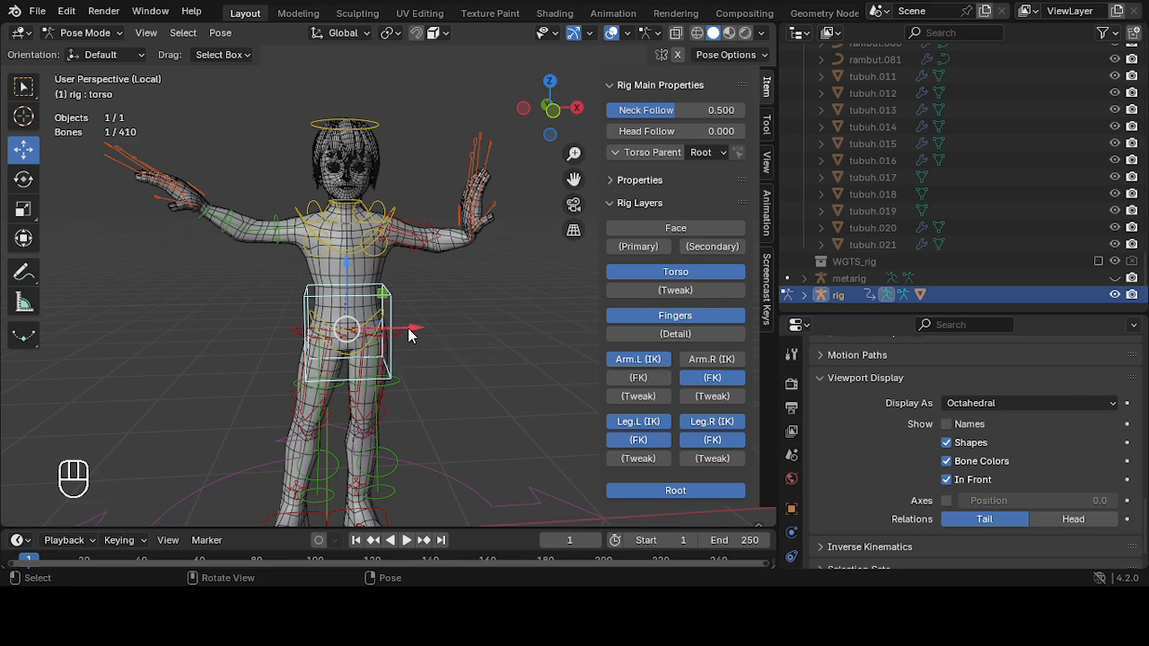
- Try shifting the torso control slightly along the X axis again, undo the move, and save the file
{"action": "mouse_move", "coordinate": [408, 334]}
{"action": "left_mouse_down"}
{"action": "mouse_move", "coordinate": [282, 324]}
{"action": "mouse_move", "coordinate": [386, 328]}
{"action": "mouse_move", "coordinate": [311, 340]}
{"action": "mouse_move", "coordinate": [403, 327]}
{"action": "mouse_move", "coordinate": [415, 339]}
{"action": "left_mouse_up"}
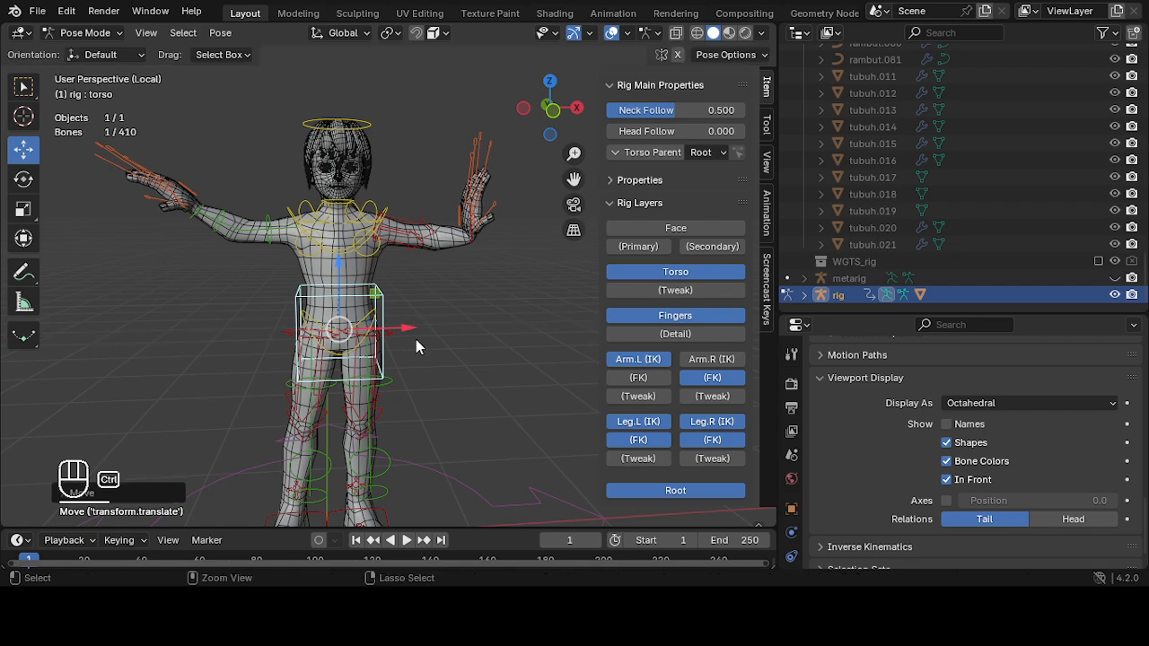
{"action": "key", "text": "ctrl+z"}
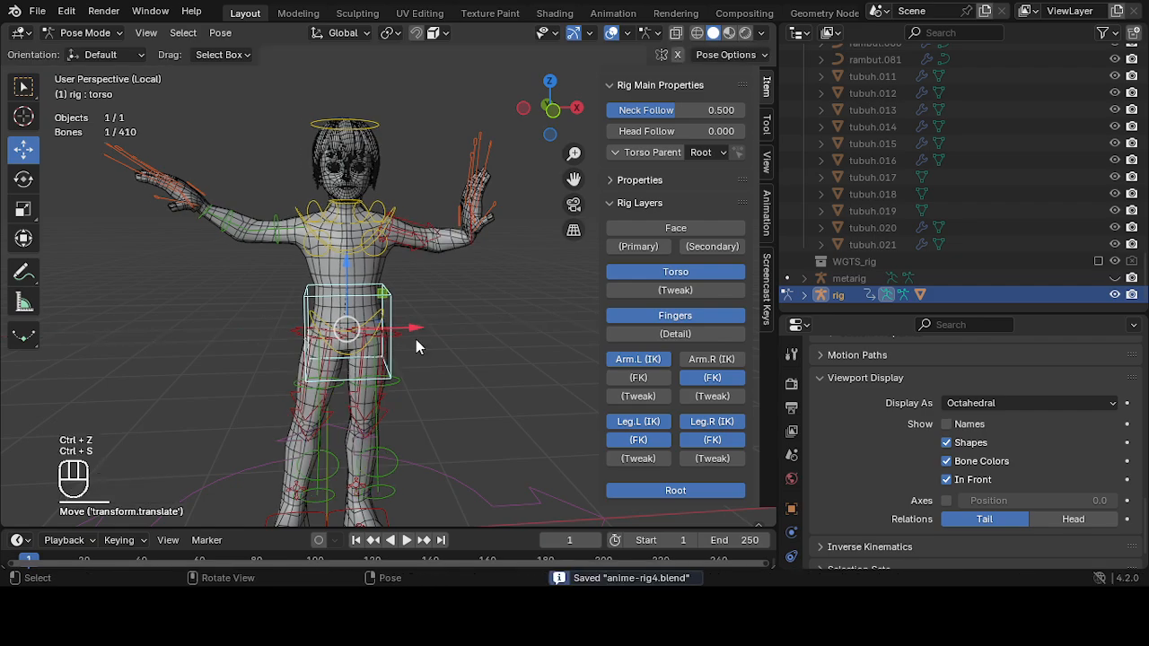
{"action": "scroll", "coordinate": [412, 332], "scroll_direction": "down", "scroll_amount": 3}
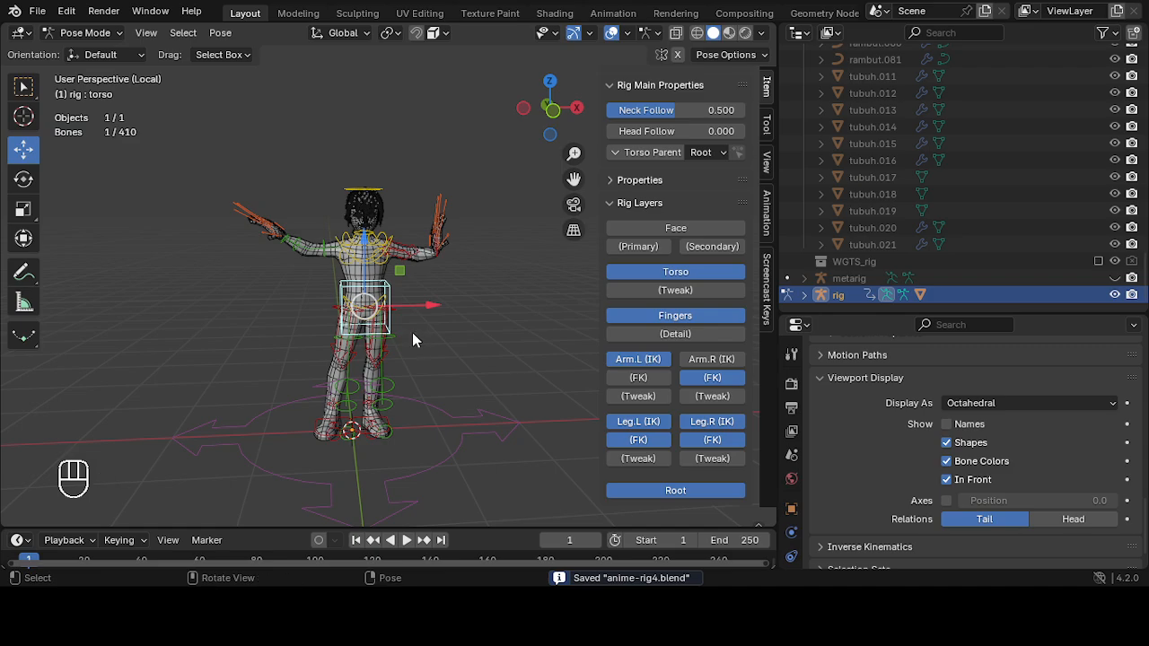
{"action": "scroll", "coordinate": [412, 332], "scroll_direction": "up", "scroll_amount": 3}
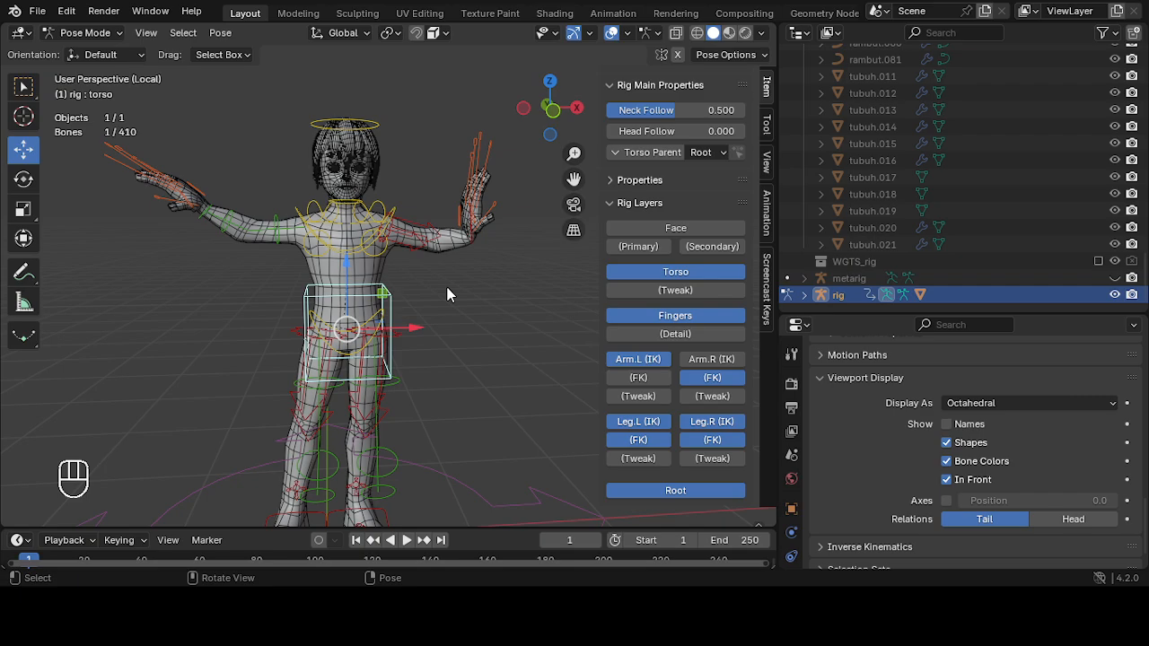
- Select all visible rig controls, clear their pose scale, rotation and location to restore the rest pose, and save the file
{"action": "key", "text": "a"}
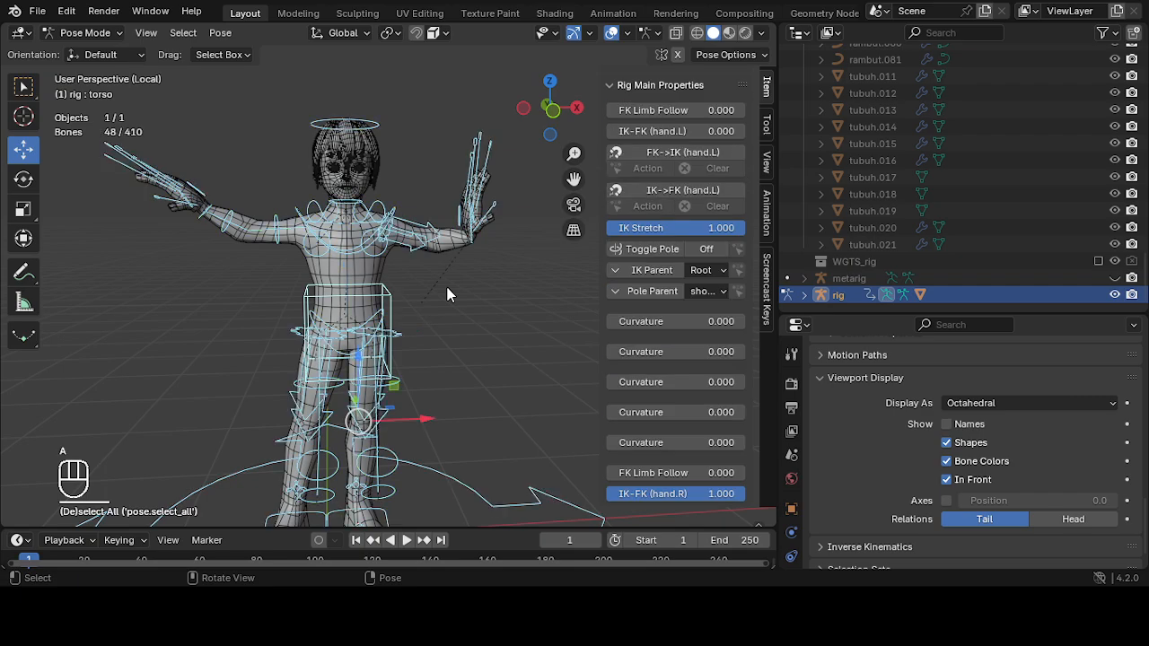
{"action": "scroll", "coordinate": [447, 289], "scroll_direction": "down", "scroll_amount": 2}
{"action": "scroll", "coordinate": [447, 289], "scroll_direction": "up", "scroll_amount": 1}
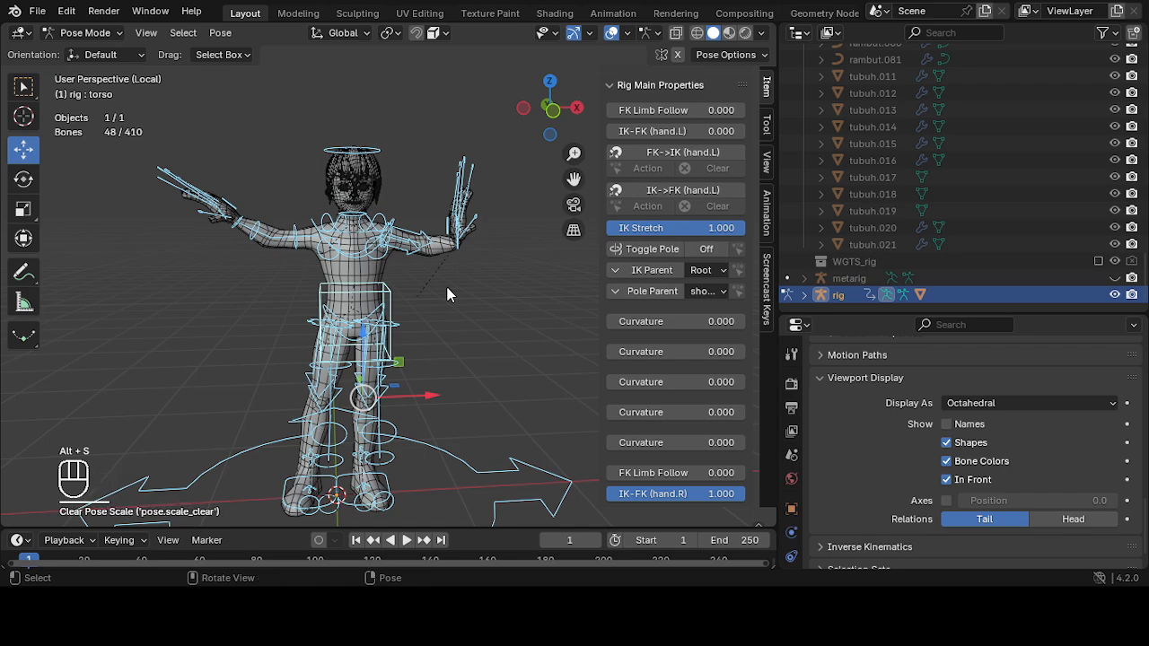
{"action": "key", "text": "alt+r"}
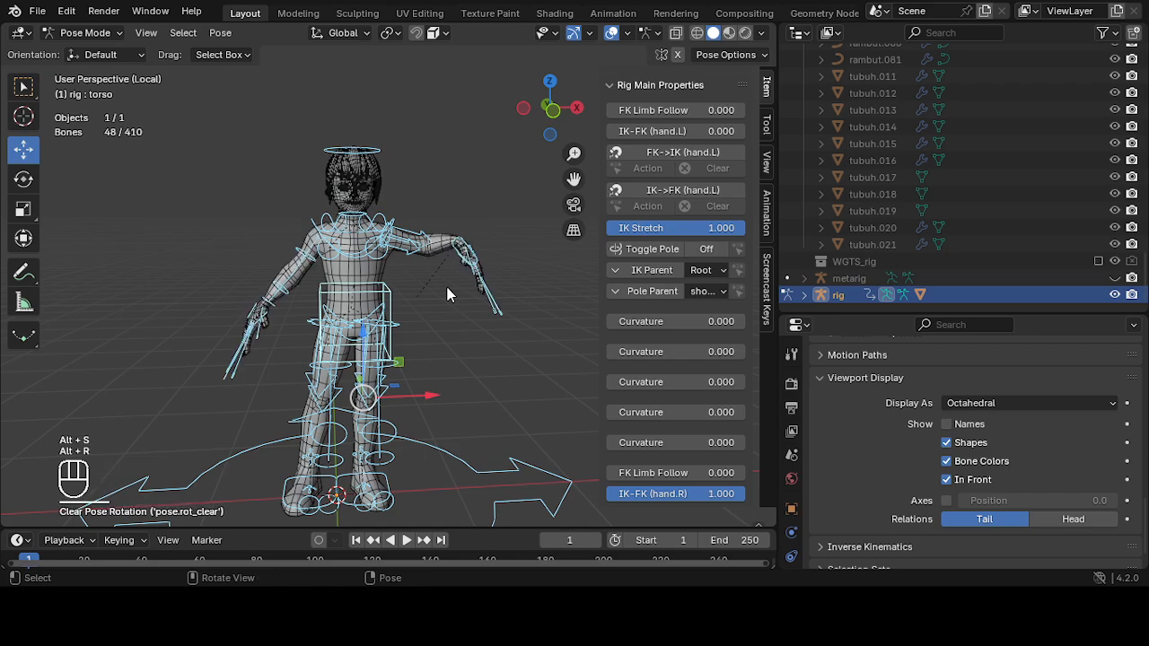
{"action": "key", "text": "alt+g"}
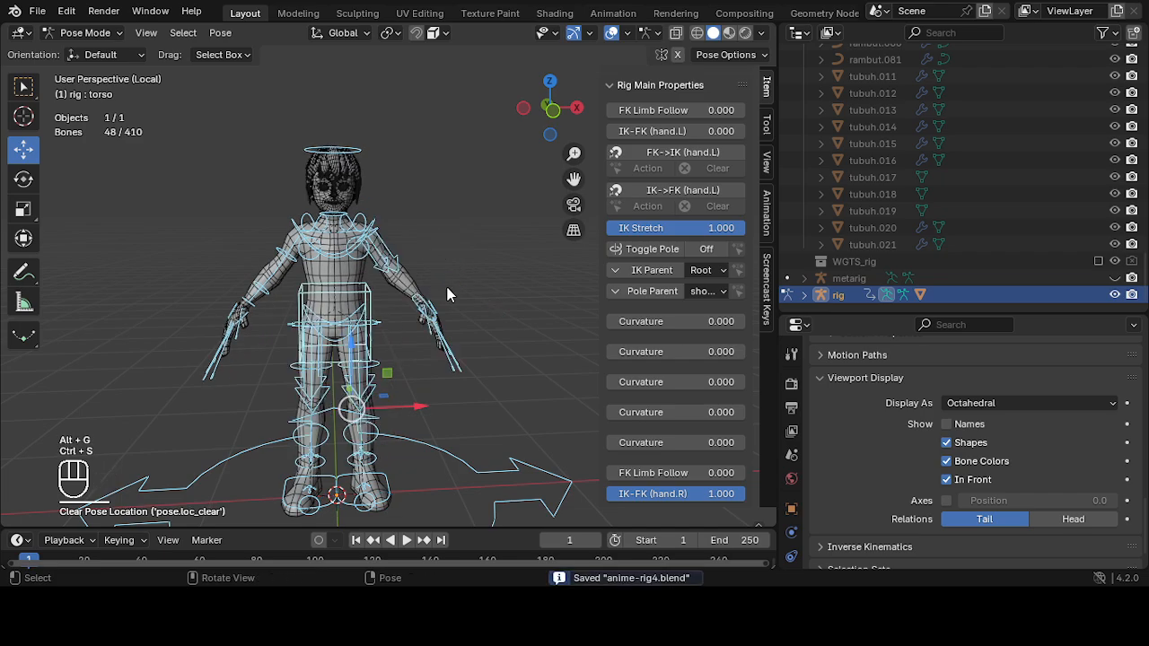
- Check the left arm and hand in the rest pose, and exit local view to bring back the character's clothing
{"action": "scroll", "coordinate": [447, 291], "scroll_direction": "up", "scroll_amount": 3}
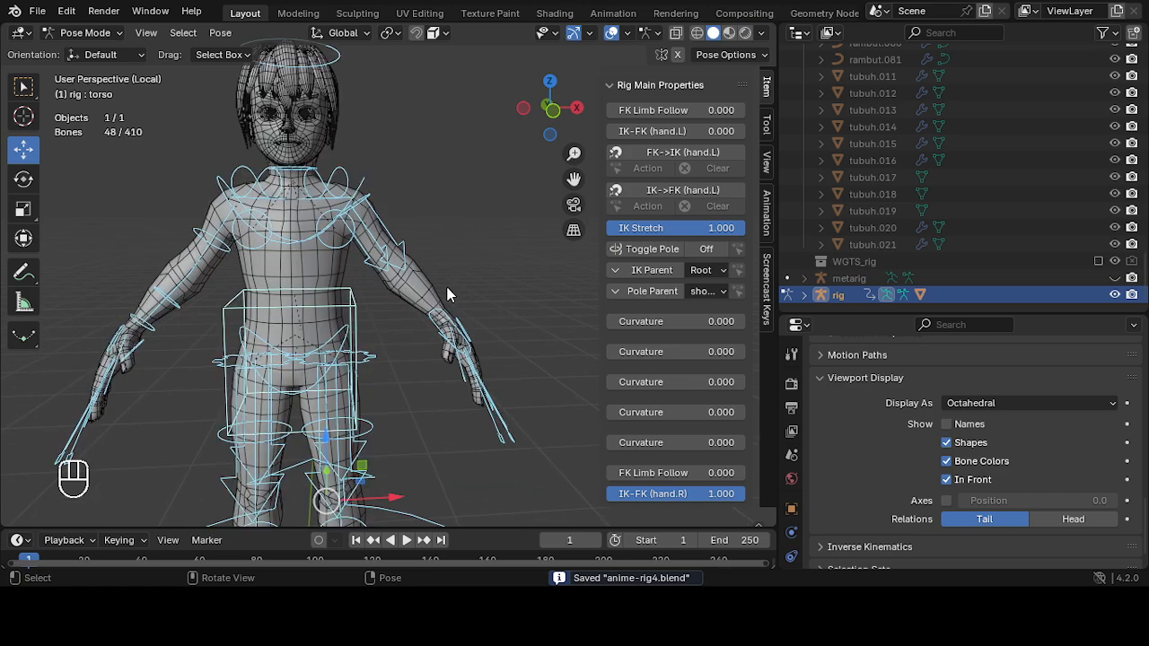
{"action": "scroll", "coordinate": [447, 294], "scroll_direction": "up", "scroll_amount": 3}
{"action": "scroll", "coordinate": [447, 288], "scroll_direction": "up", "scroll_amount": 4}
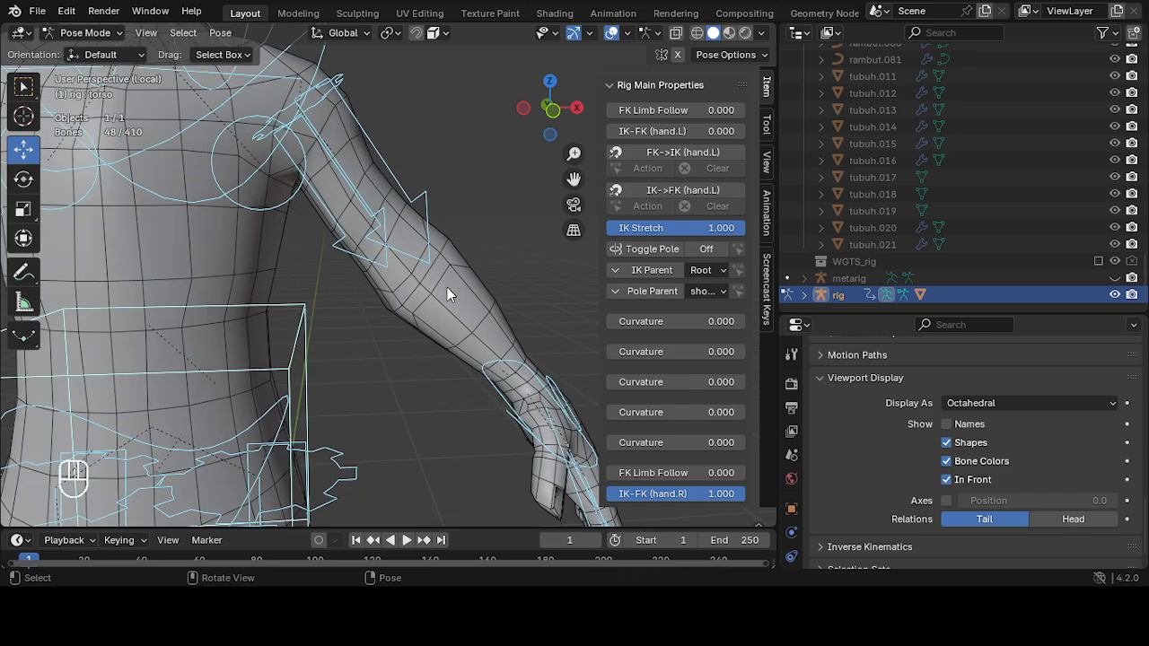
{"action": "scroll", "coordinate": [472, 300], "scroll_direction": "down", "scroll_amount": 6}
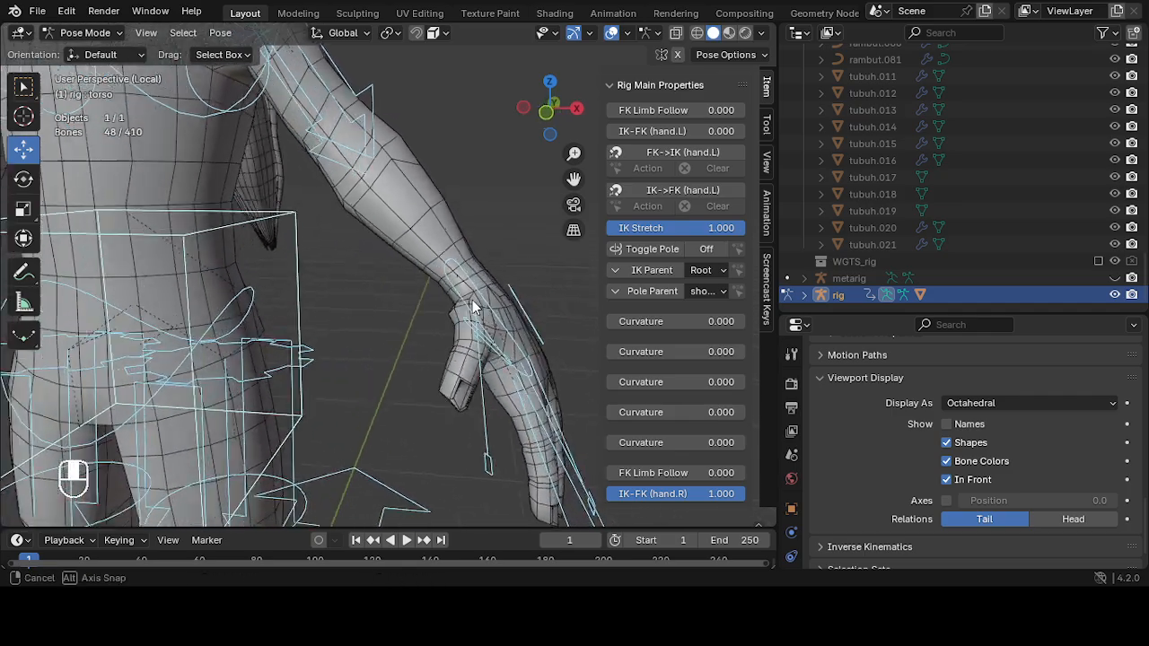
{"action": "middle_click_drag", "start_coordinate": [469, 290], "coordinate": [499, 166]}
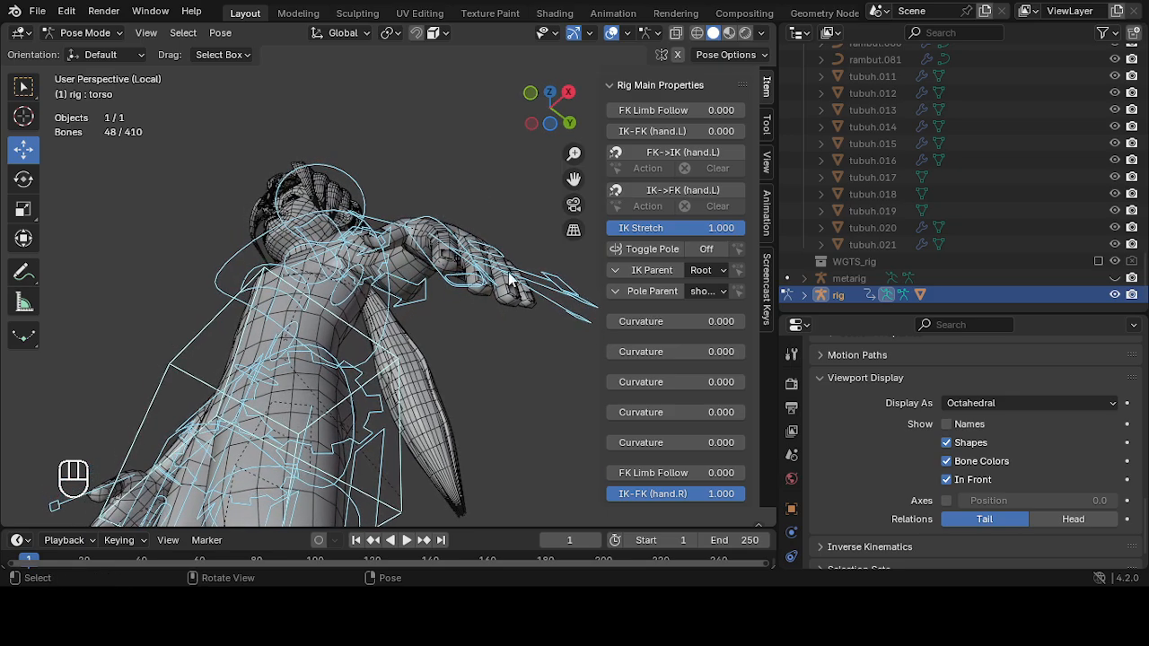
{"action": "middle_click_drag", "start_coordinate": [477, 276], "coordinate": [492, 345]}
{"action": "scroll", "coordinate": [496, 332], "scroll_direction": "down", "scroll_amount": 1}
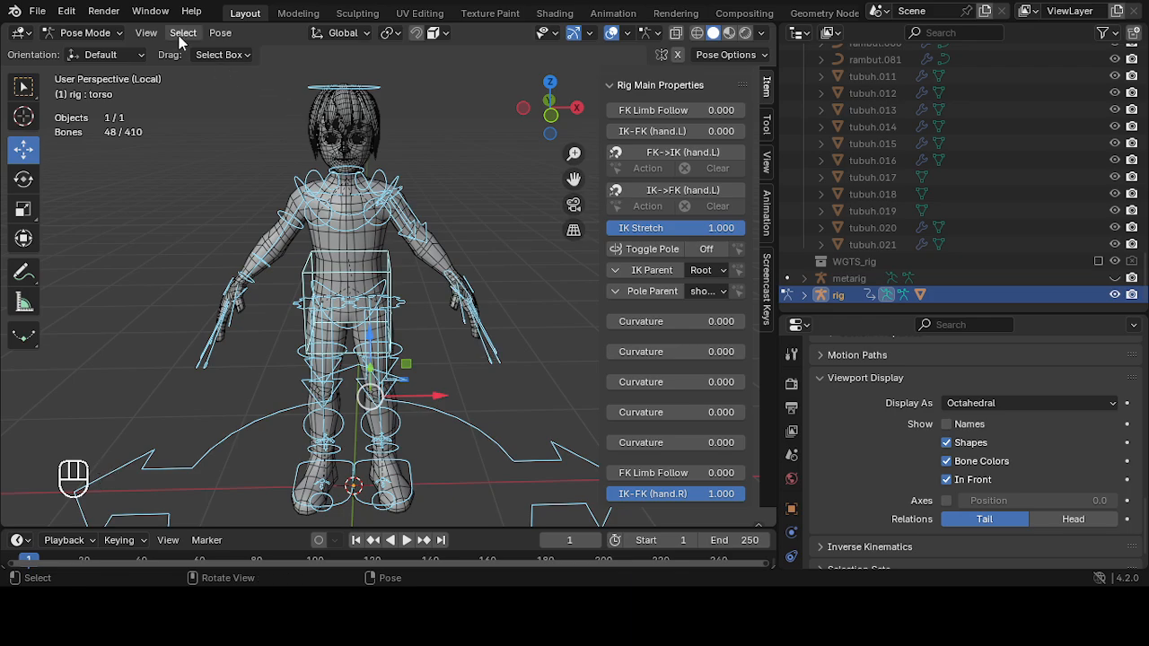
{"action": "left_click", "coordinate": [146, 33]}
{"action": "left_click", "coordinate": [369, 194]}
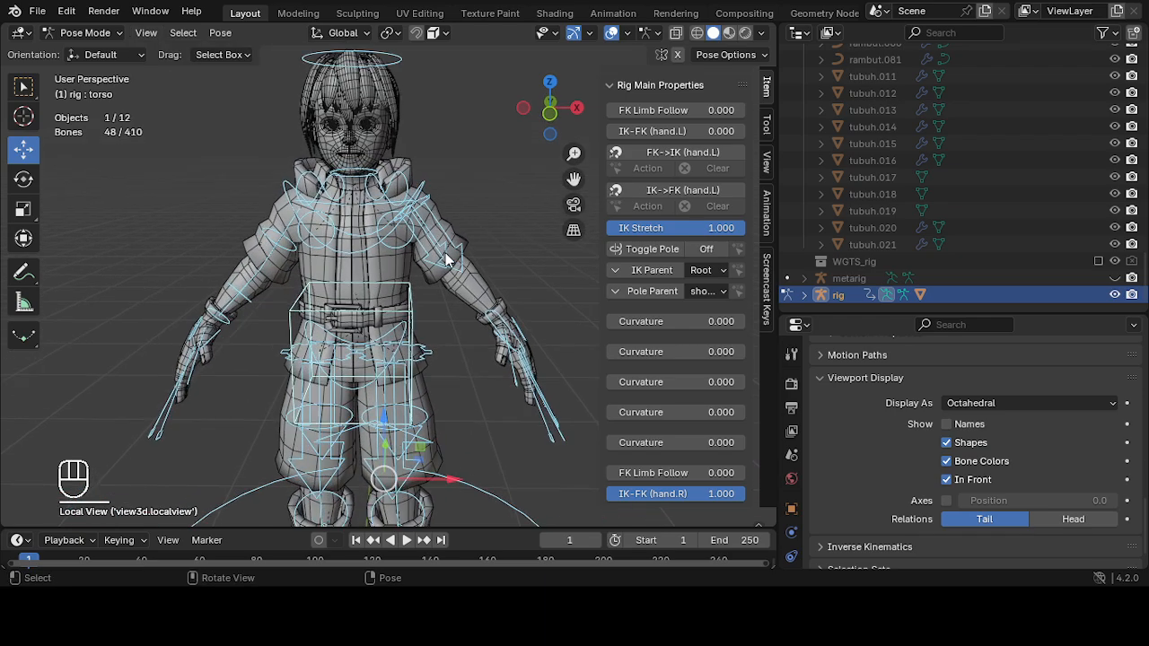